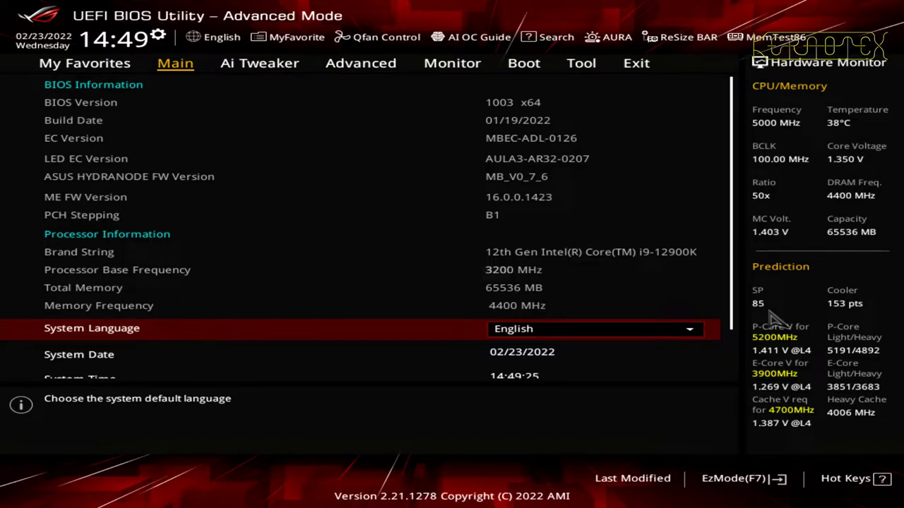
Load the optimized defaults for the BIOS configuration and accept the confirmation.
key(F5)
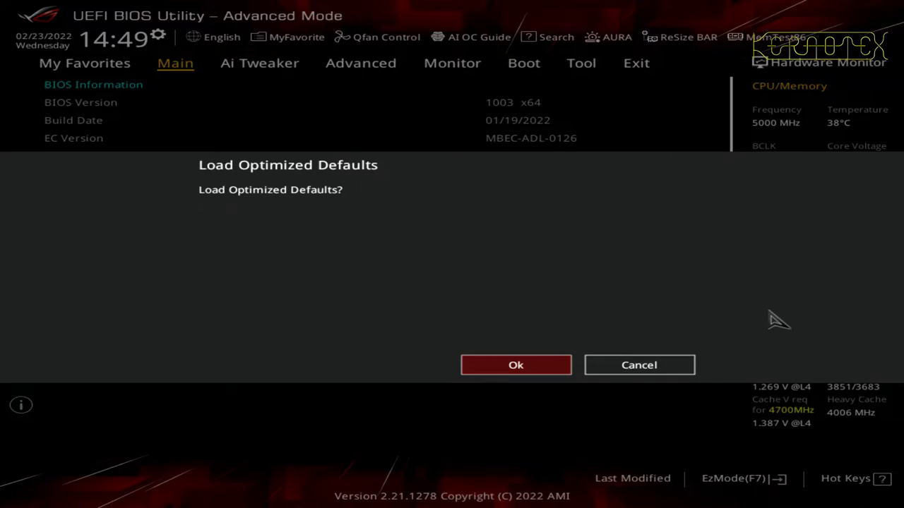
key(Return)
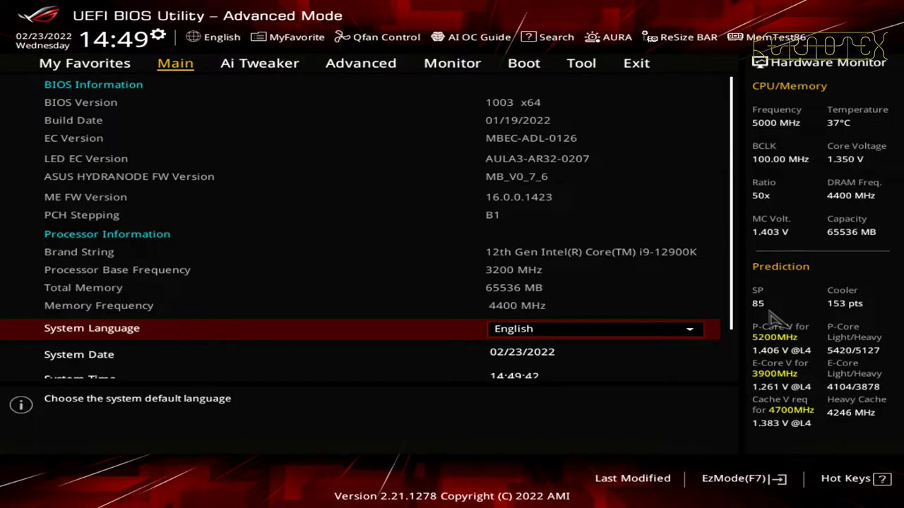
key(F5)
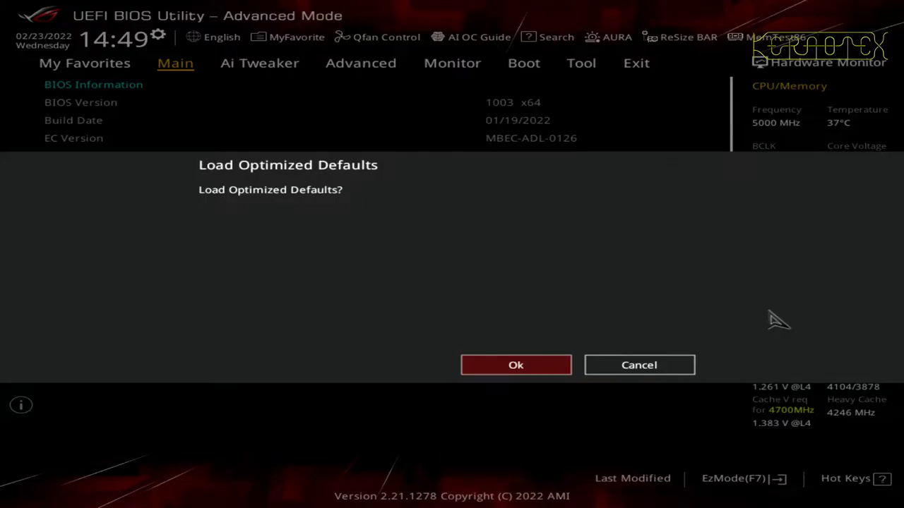
key(Return)
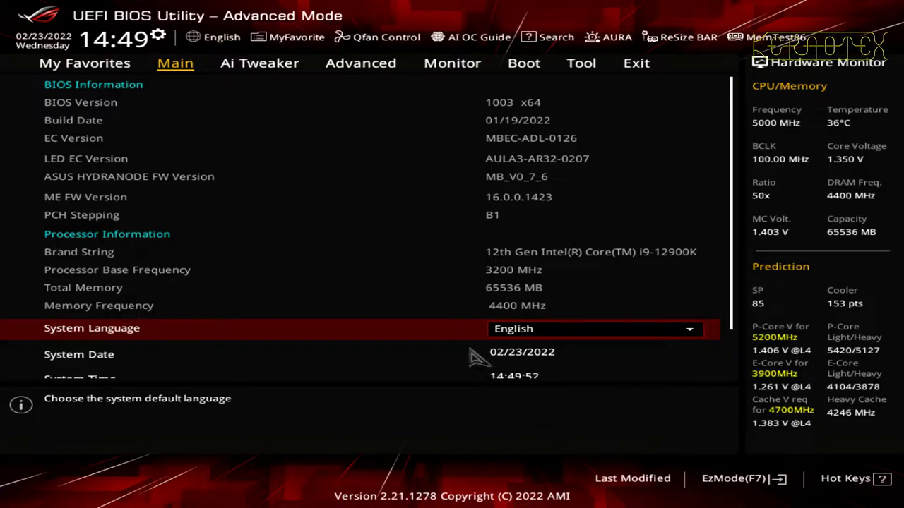
Set the Ai Overclock Tuner to Manual in the Ai Tweaker settings.
click(269, 64)
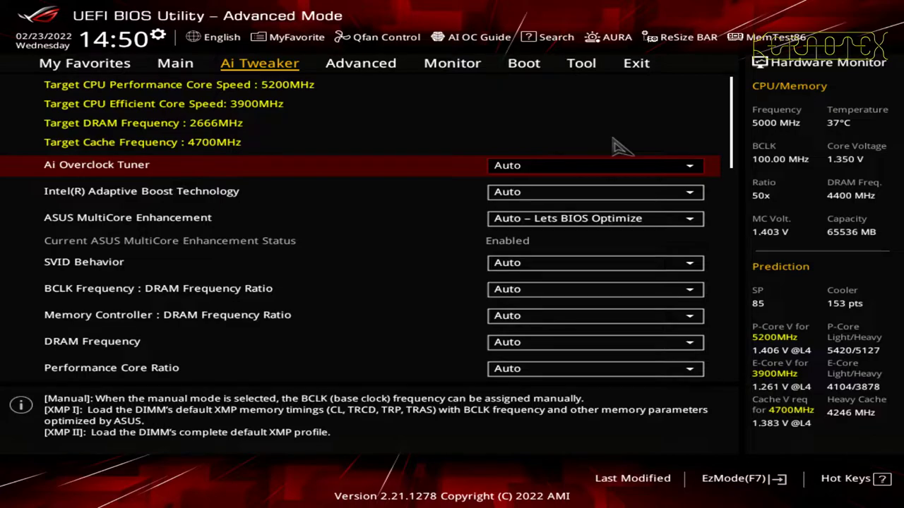
key(Down)
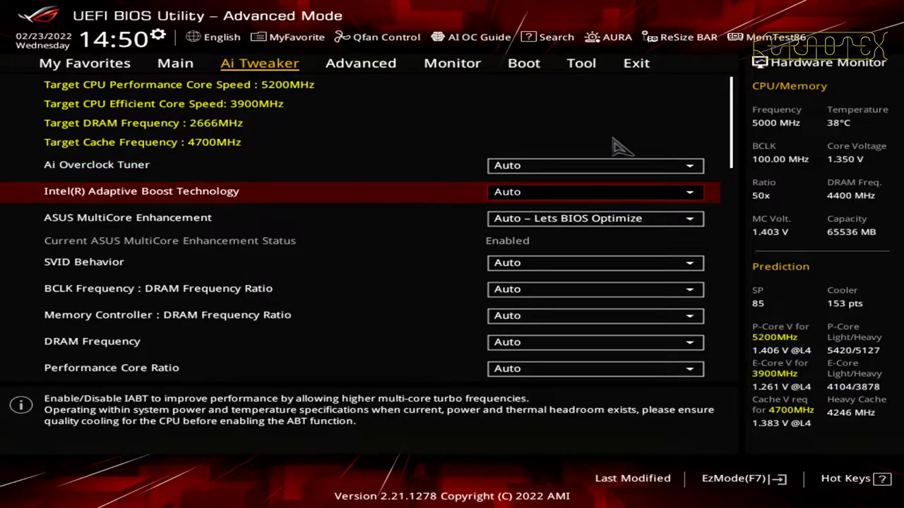
key(Up)
key(Return)
key(Down)
key(Return)
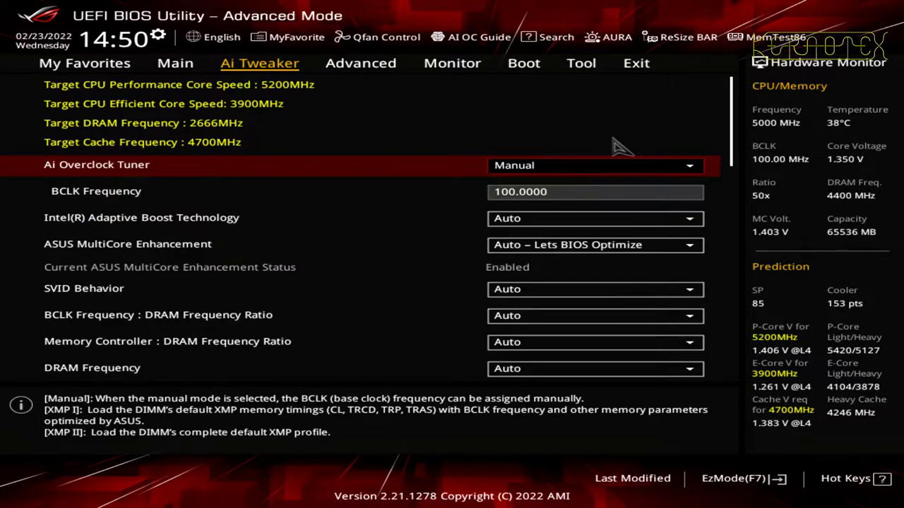
Set ASUS MultiCore Enhancement to "Disabled – Enforce All limits", leaving Intel Adaptive Boost Technology on Auto.
key(Down)
key(Down)
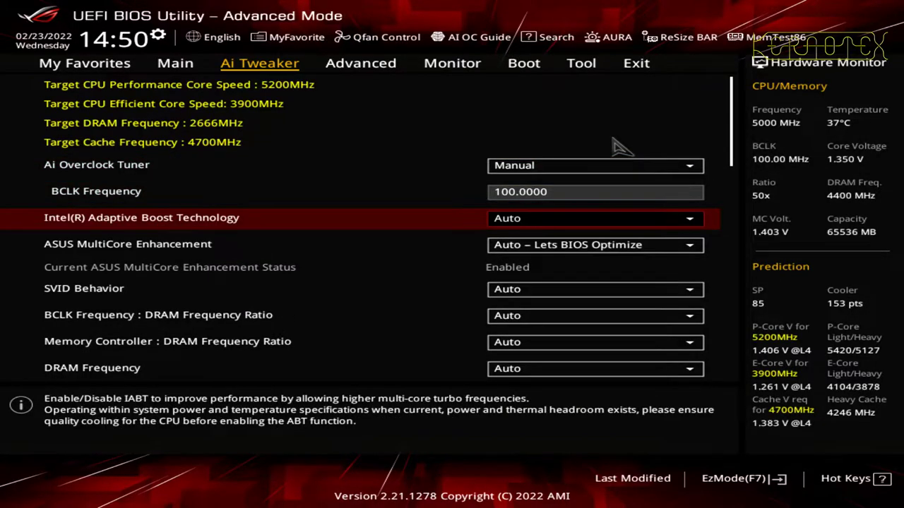
key(Return)
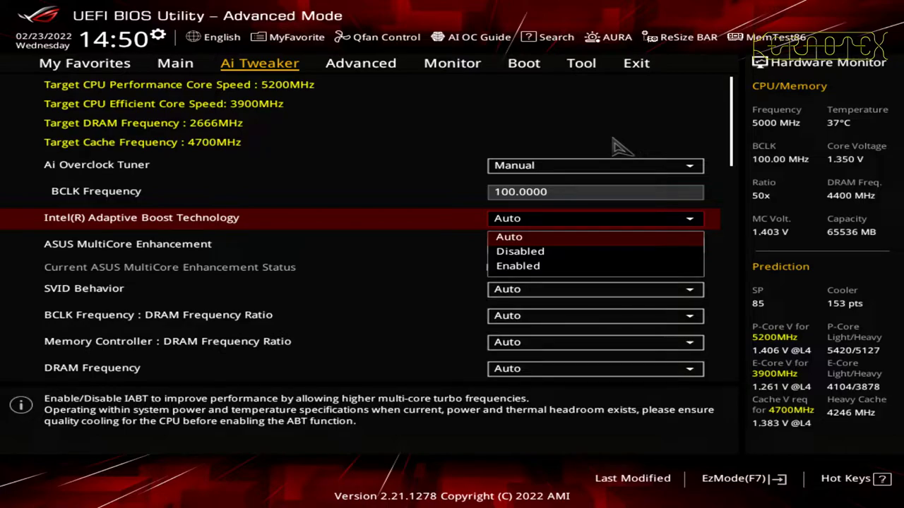
key(Escape)
key(Down)
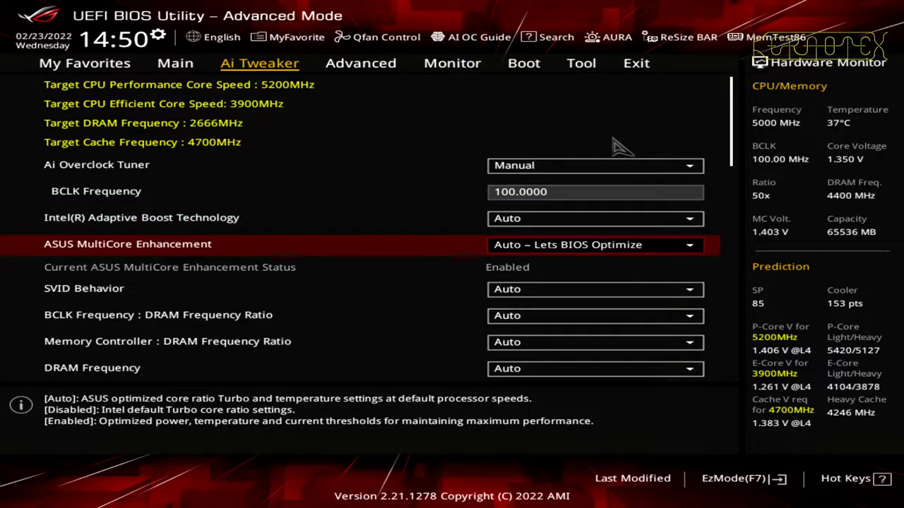
key(Return)
key(Down)
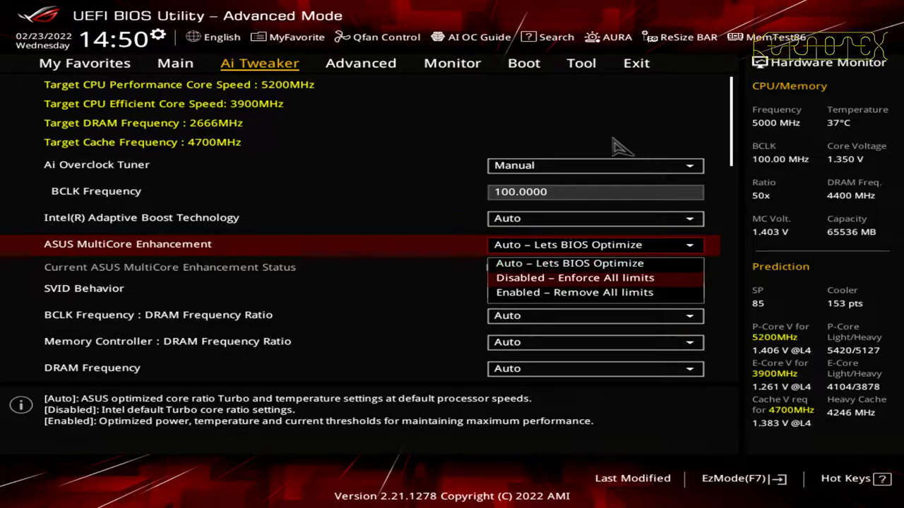
key(Return)
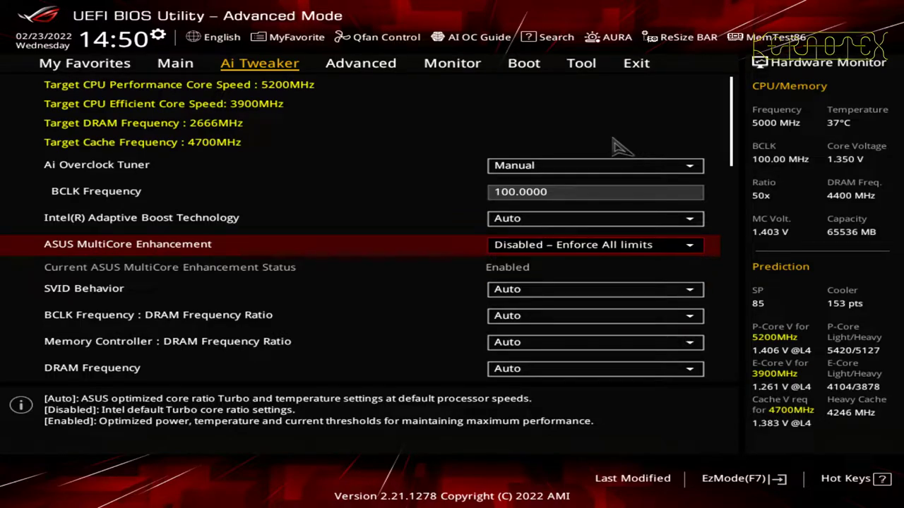
Set SVID Behavior to Intel's Fail Safe.
key(Down)
key(Down)
key(Return)
key(Down)
key(Down)
key(Down)
key(Down)
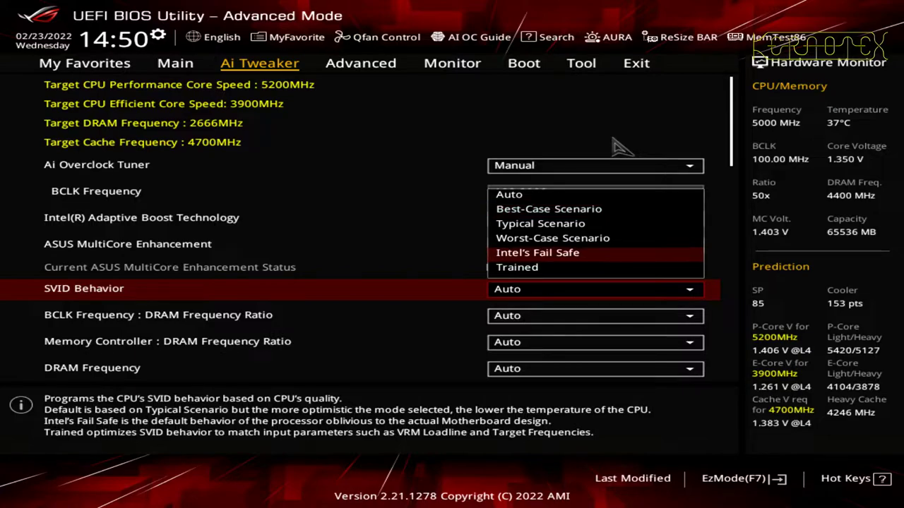
key(Return)
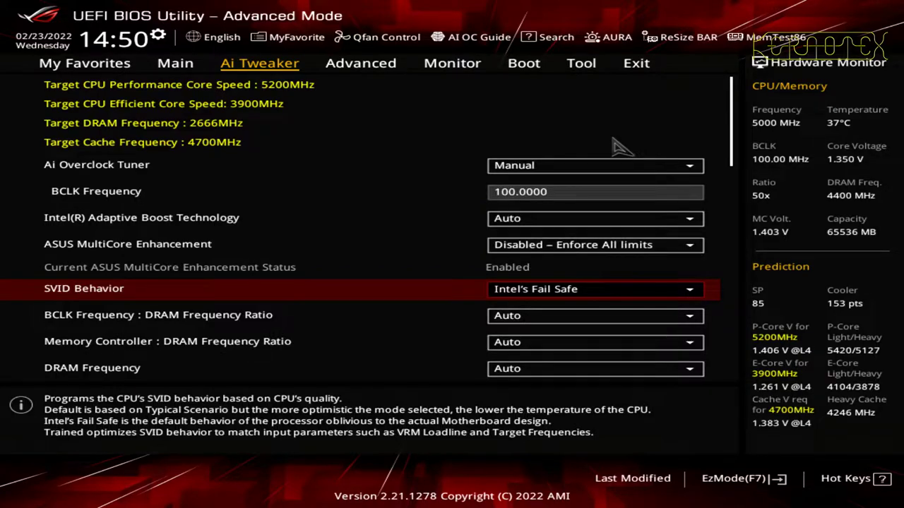
Set the Performance Core Ratio to Sync All Cores.
key(Down)
key(Down)
key(Down)
key(Down)
key(Down)
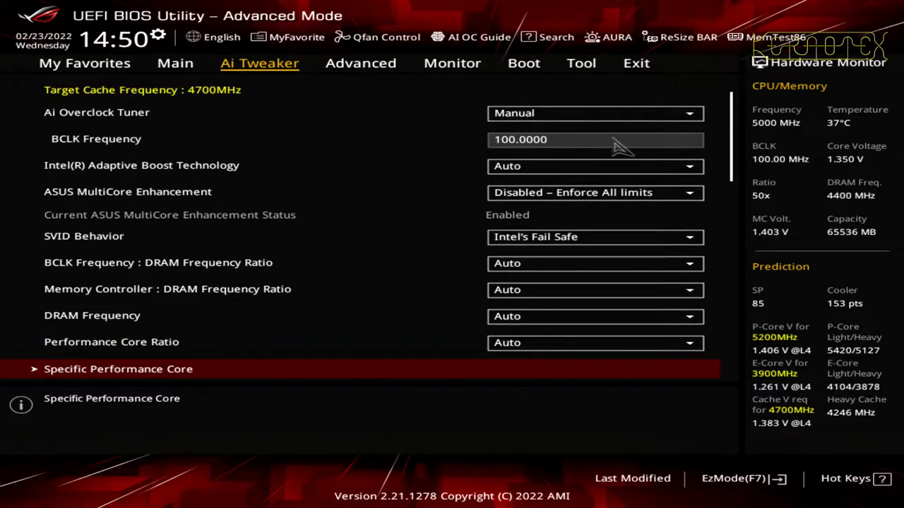
key(Up)
key(Return)
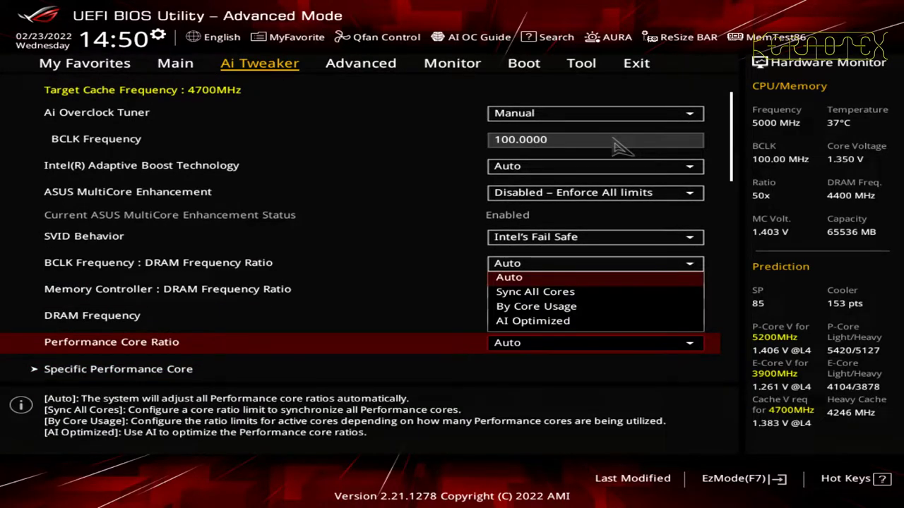
key(Down)
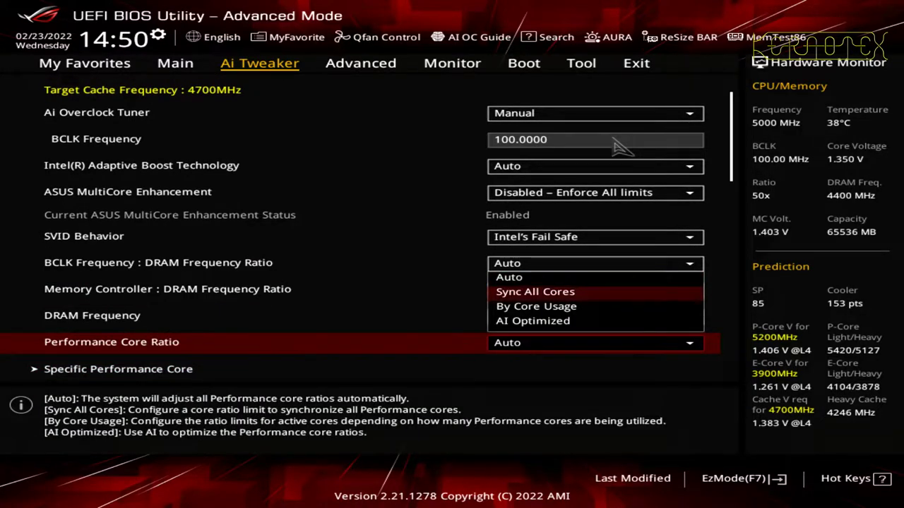
key(Return)
Set the Efficient Core Ratio to Sync All Cores.
key(Down)
key(Down)
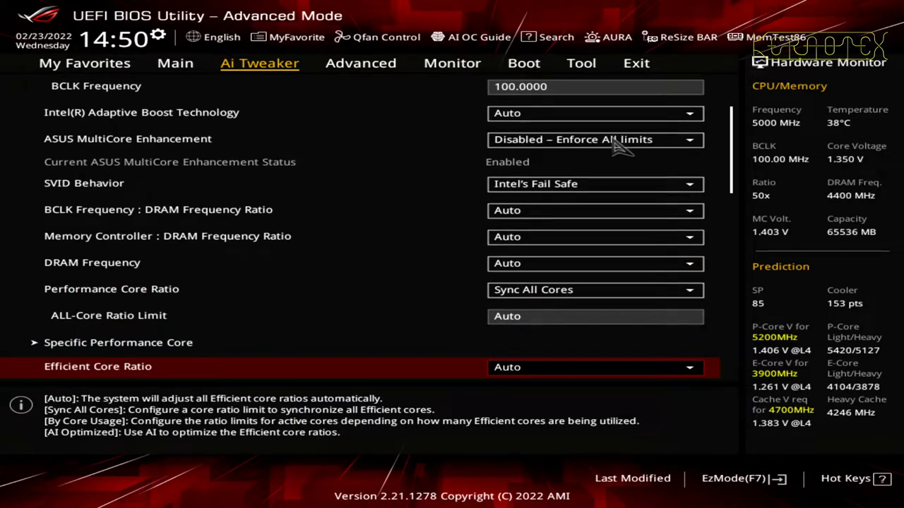
key(Return)
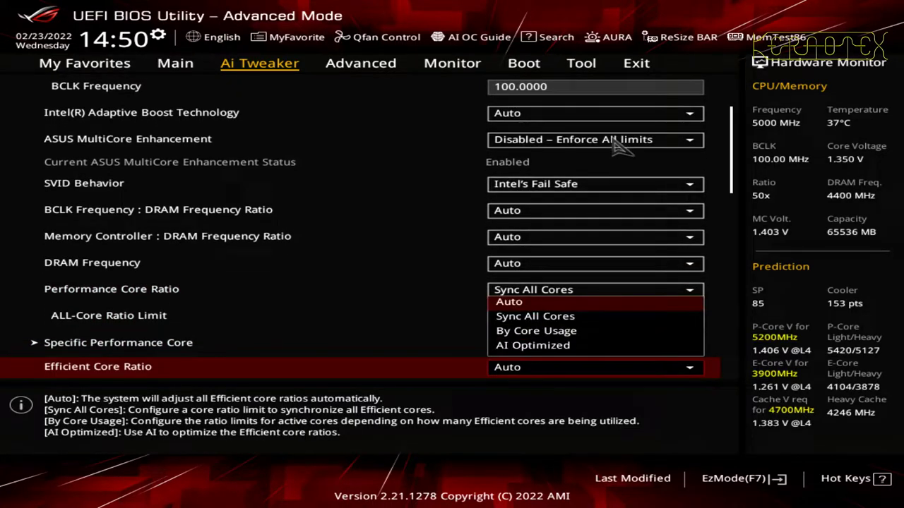
key(Down)
key(Return)
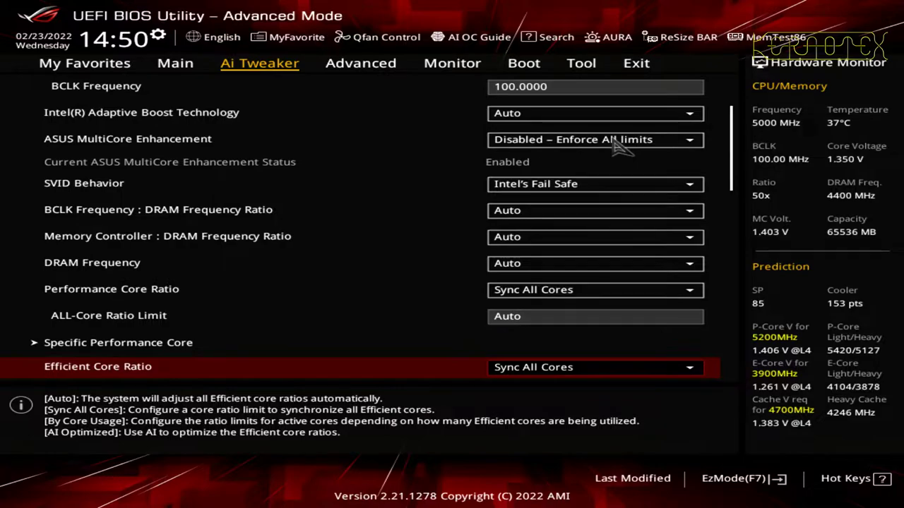
key(Down)
key(Down)
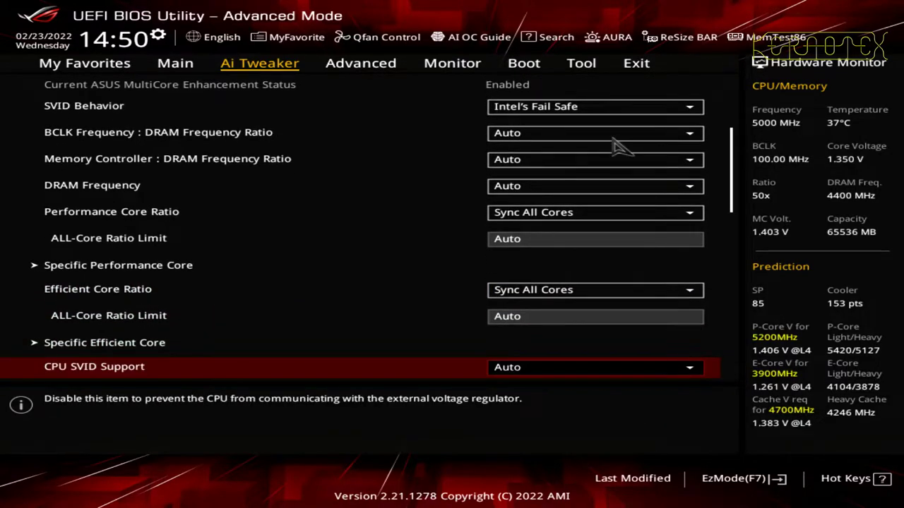
key(Return)
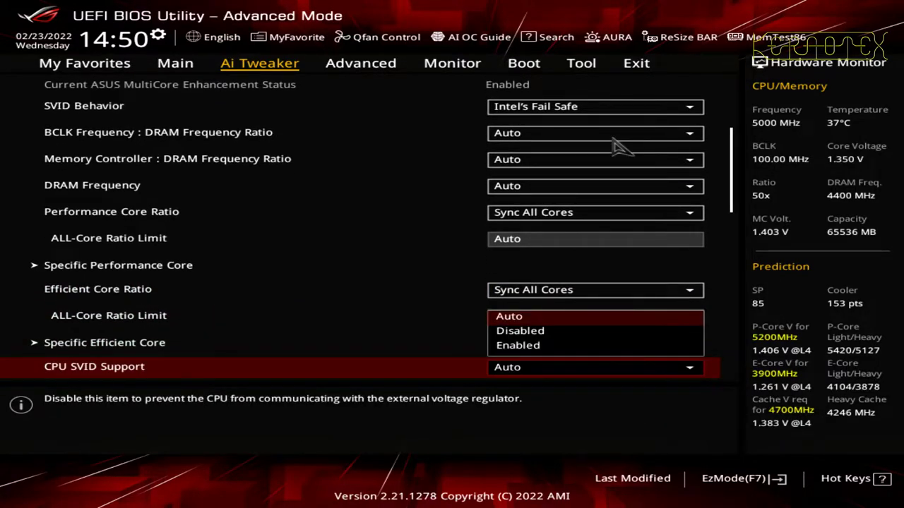
key(Escape)
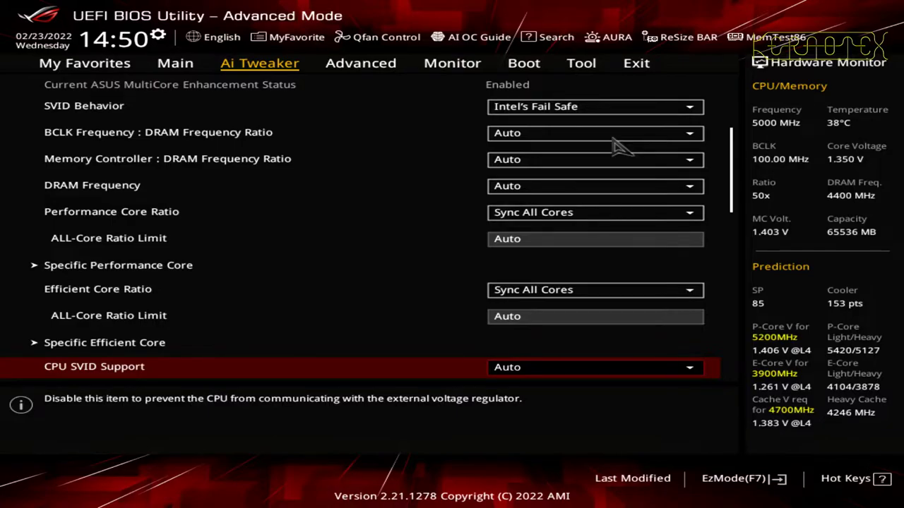
Save the BIOS changes, reset the machine and boot the regular Gentoo GNU/Linux entry with Linux 5.10.76-gentoo-r1.
key(F10)
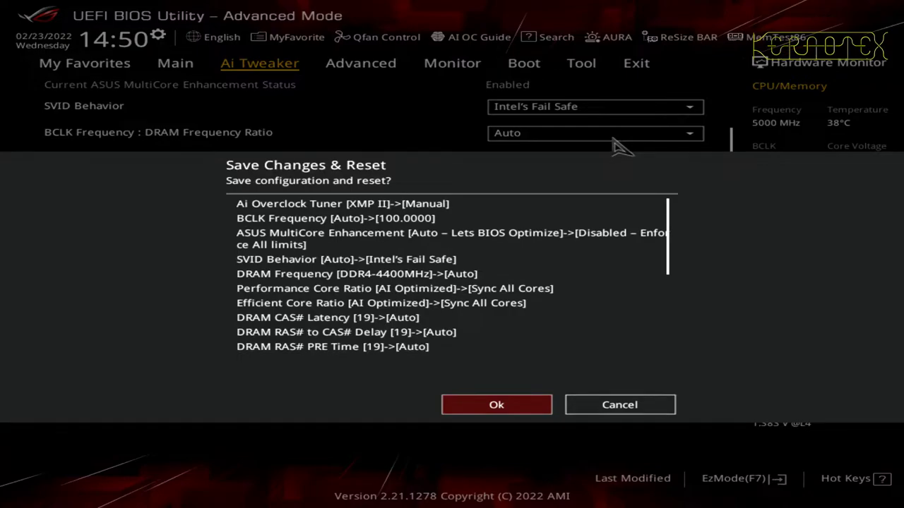
key(Return)
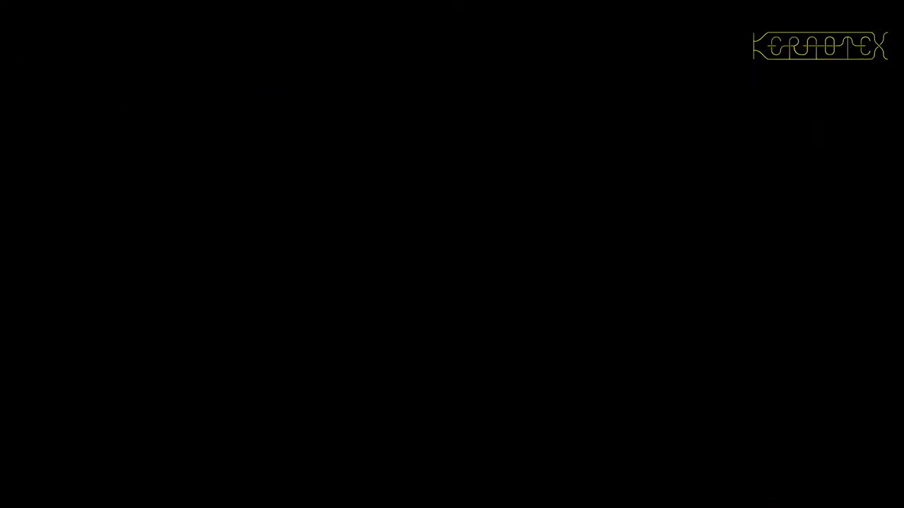
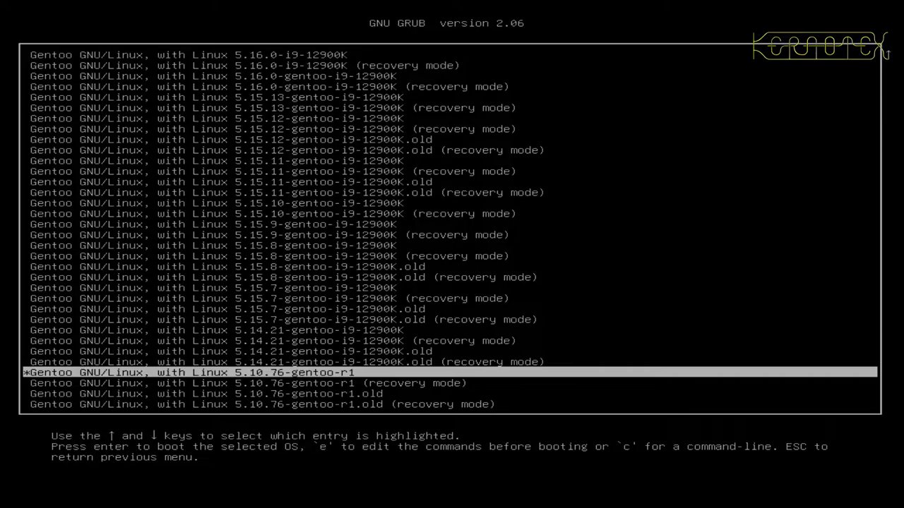
key(Return)
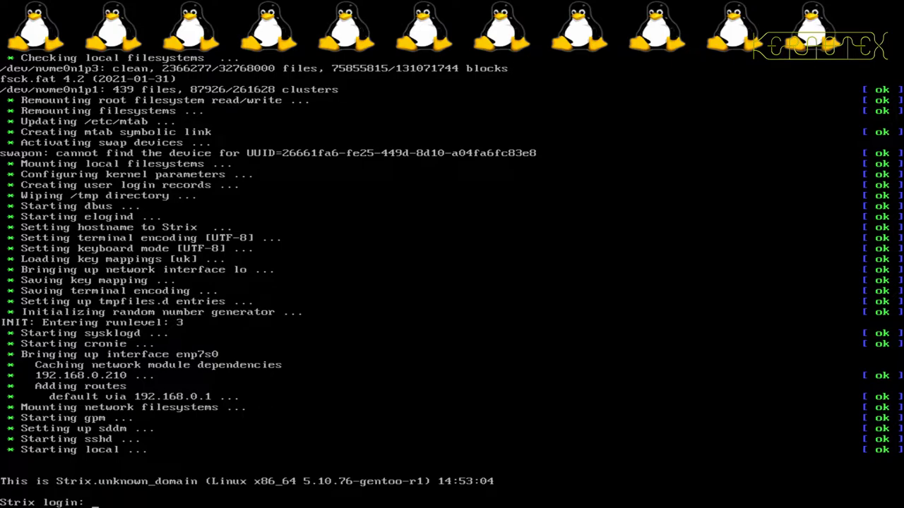
Log in at the Strix console with the account username and password.
text(kernotex)
key(Return)
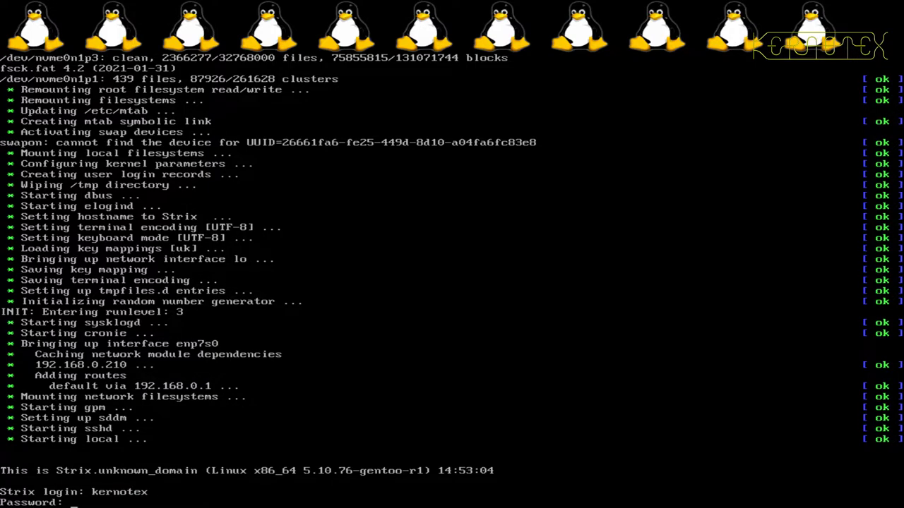
key(Return)
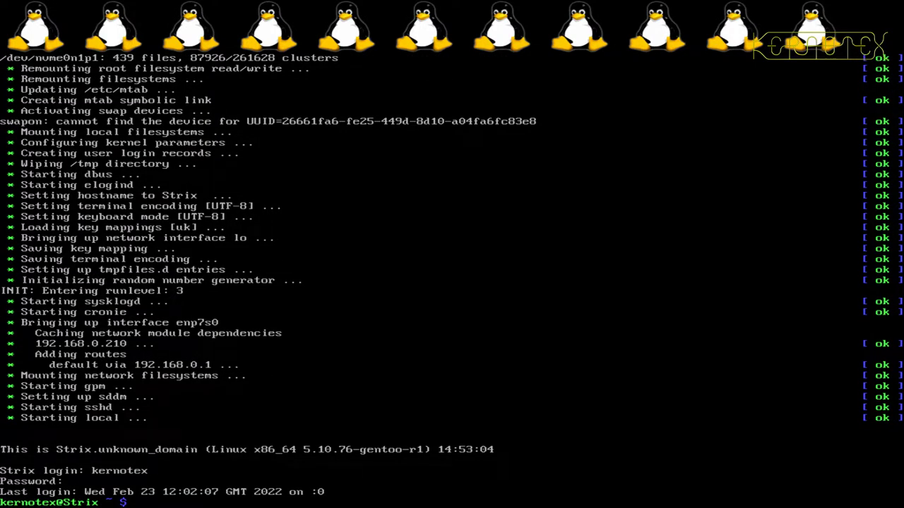
text(su -)
key(BackSpace)
key(BackSpace)
key(BackSpace)
key(BackSpace)
Recall and run the earlier command "watch cat /sys/devices/system/cpu/cpu*/thermal_throttle/core_throttle_count" to monitor CPU core throttling.
key(ctrl+r)
text(wat)
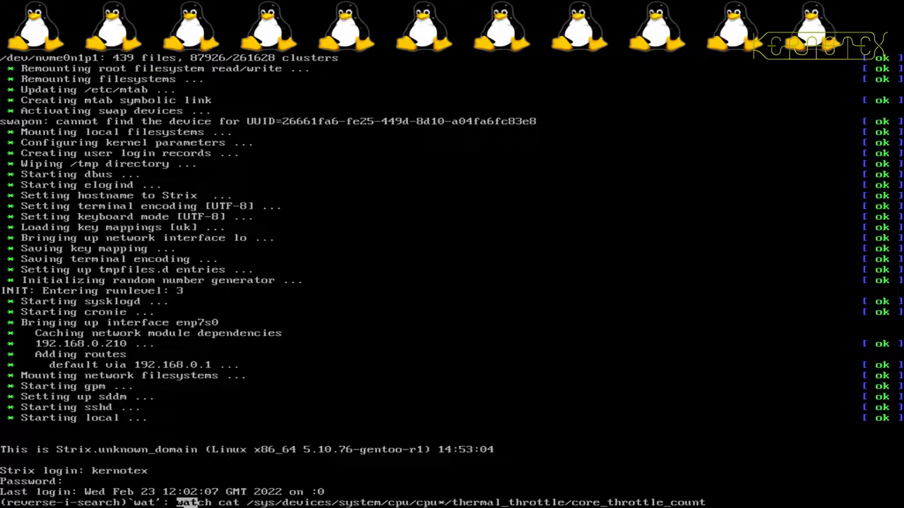
key(Return)
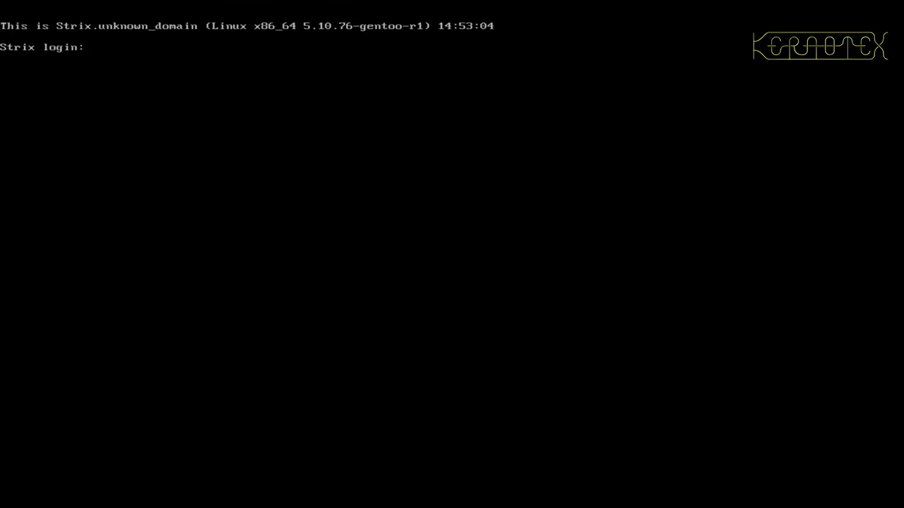
Log in on a second virtual console with the account username and password.
text(kernotex)
key(Return)
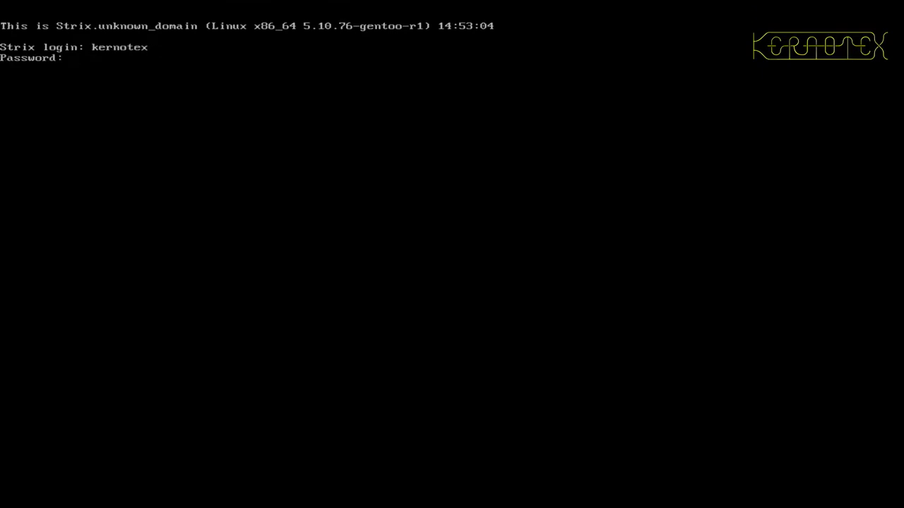
key(Return)
Change to the directory /usr/share/povray/scenes/advanced/benchmark/ and list its files.
key(ctrl+r)
text(cd)
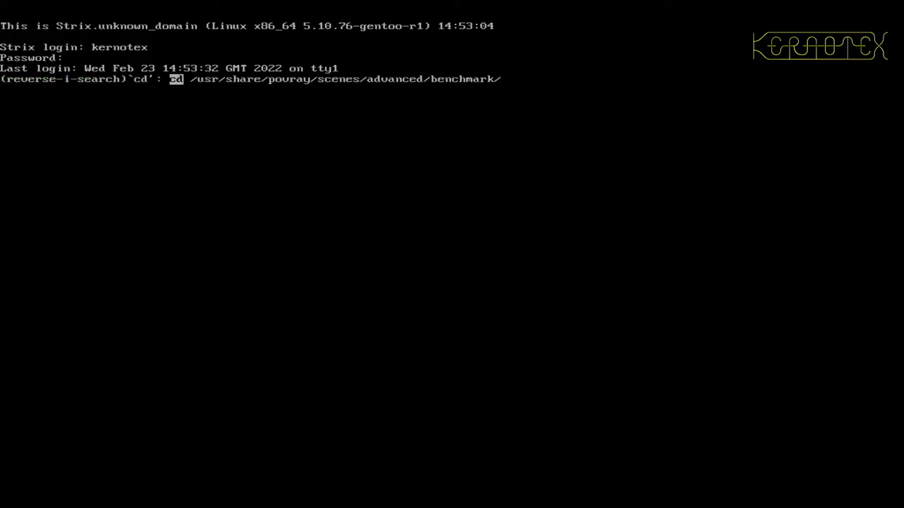
key(Return)
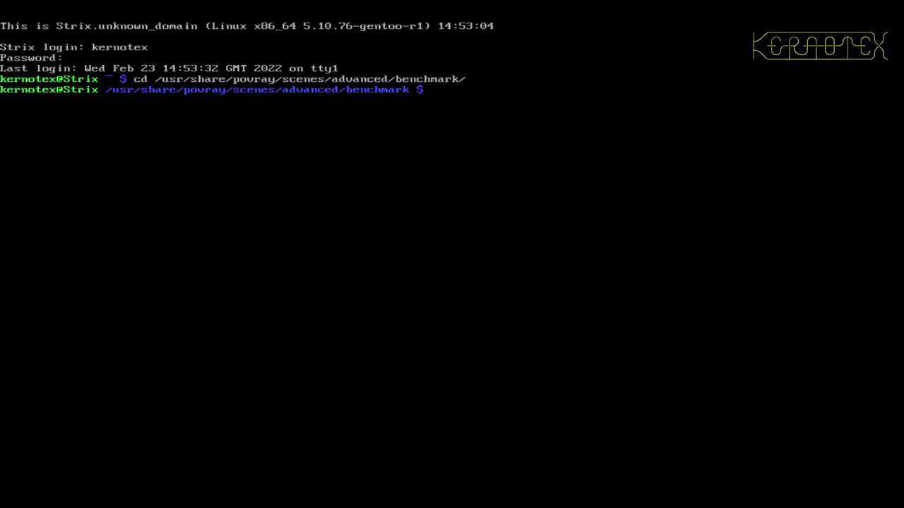
text(ls)
key(Return)
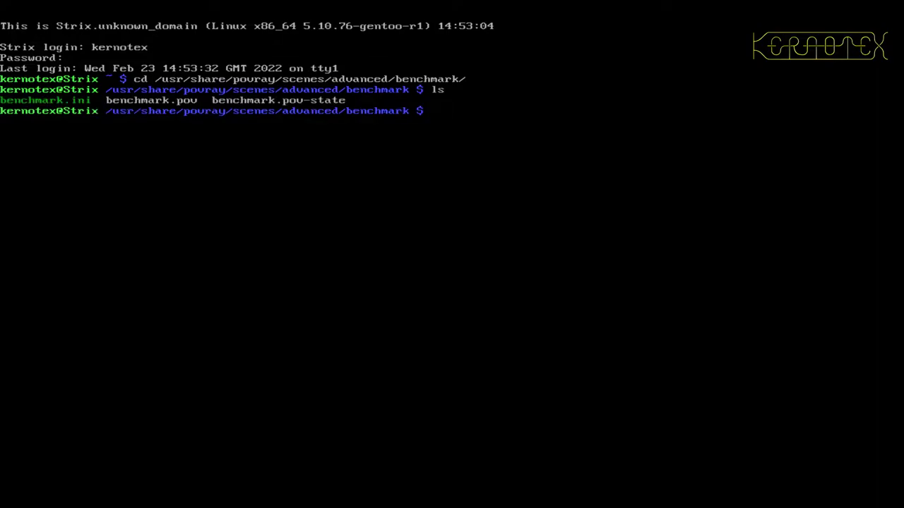
Open the scene file benchmark.pov in vi.
text(vi benc)
key(Tab)
text(pov)
key(Return)
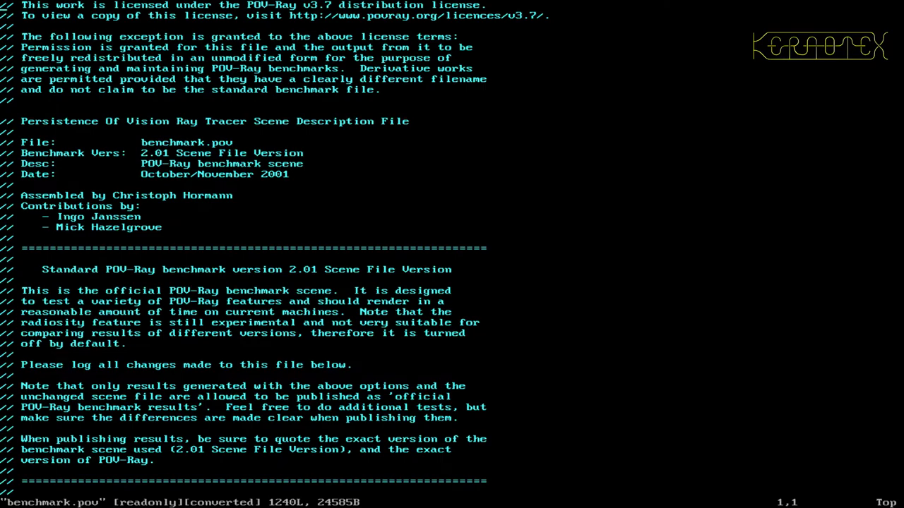
Examine the scene description in benchmark.pov from the header through the object definitions to the end of the file.
key(Page_Down)
key(Page_Down)
key(Page_Down)
key(Page_Down)
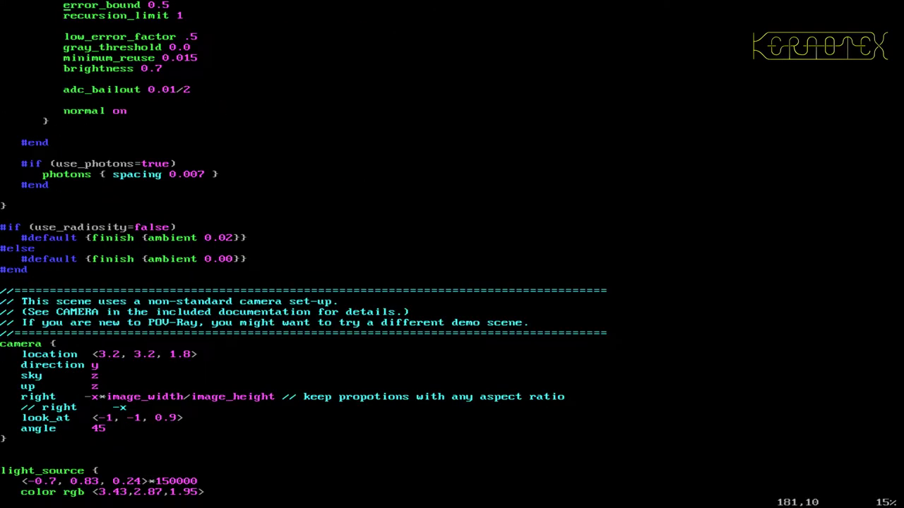
key(Page_Down)
key(Page_Down)
key(Page_Down)
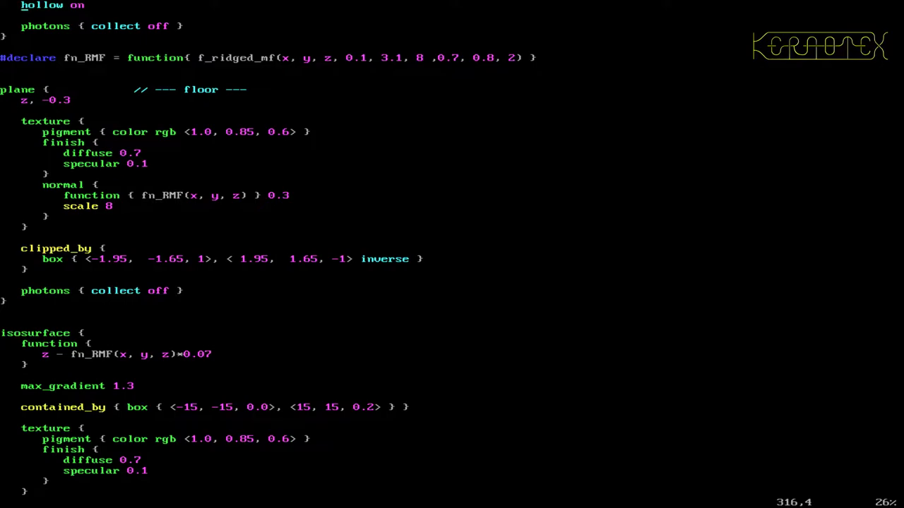
key(Page_Down)
key(Page_Down)
key(Page_Down)
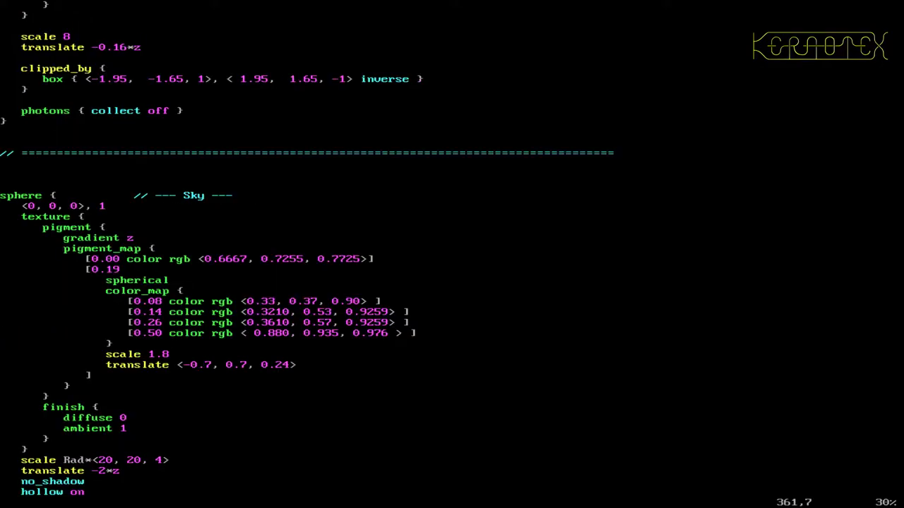
key(Page_Down)
key(Page_Down)
key(Page_Down)
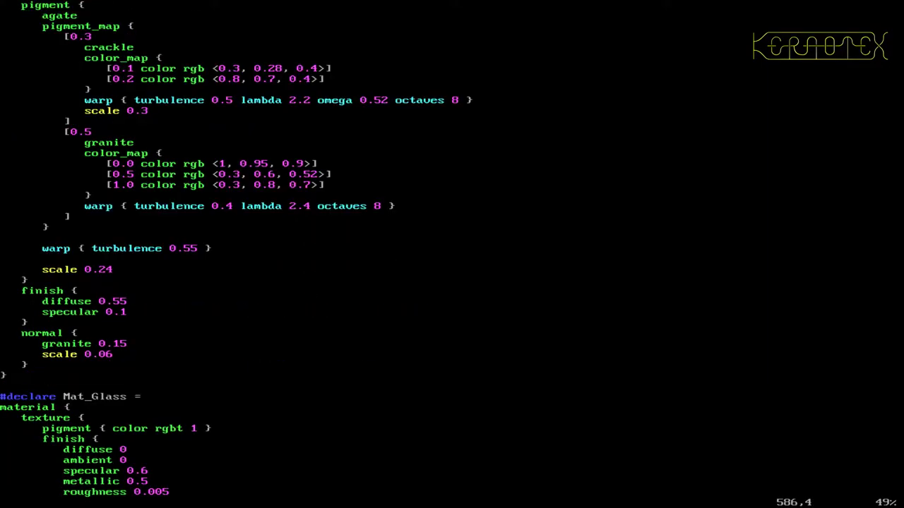
key(Page_Down)
key(Page_Down)
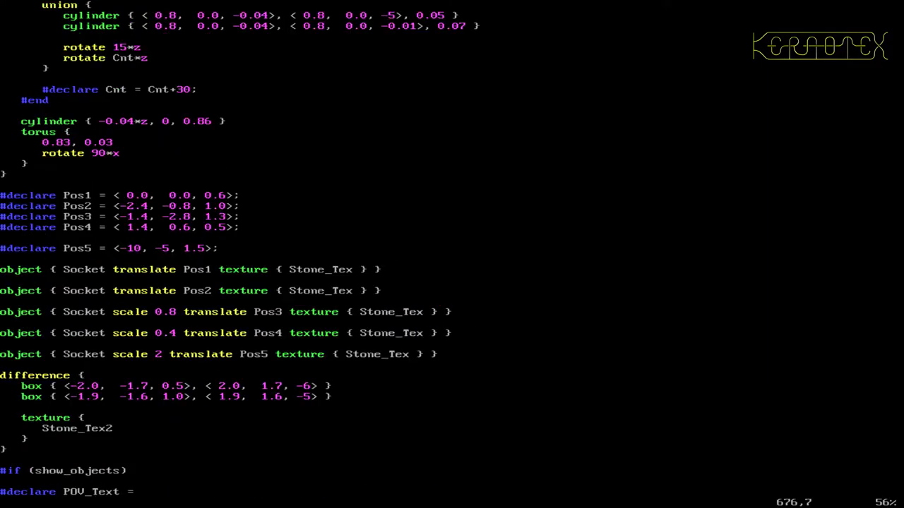
key(Page_Down)
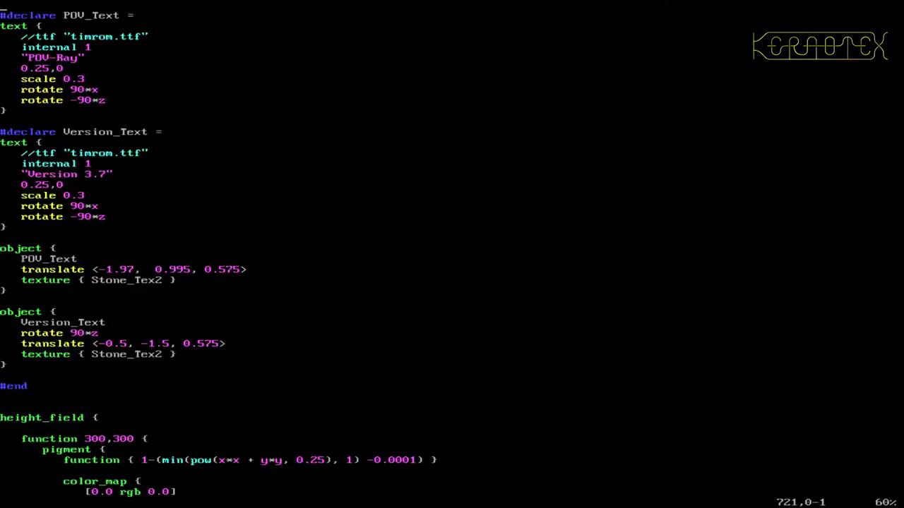
key(Page_Down)
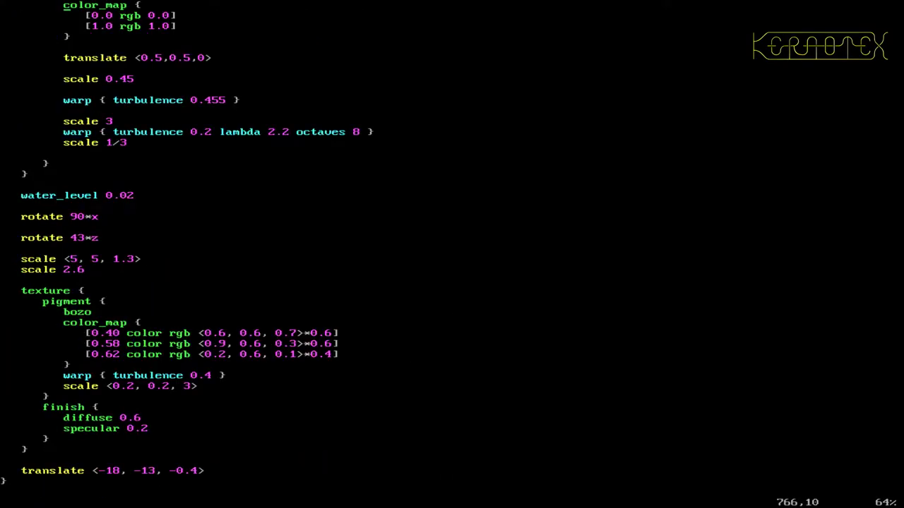
key(Page_Down)
key(Page_Down)
key(Page_Down)
key(Page_Down)
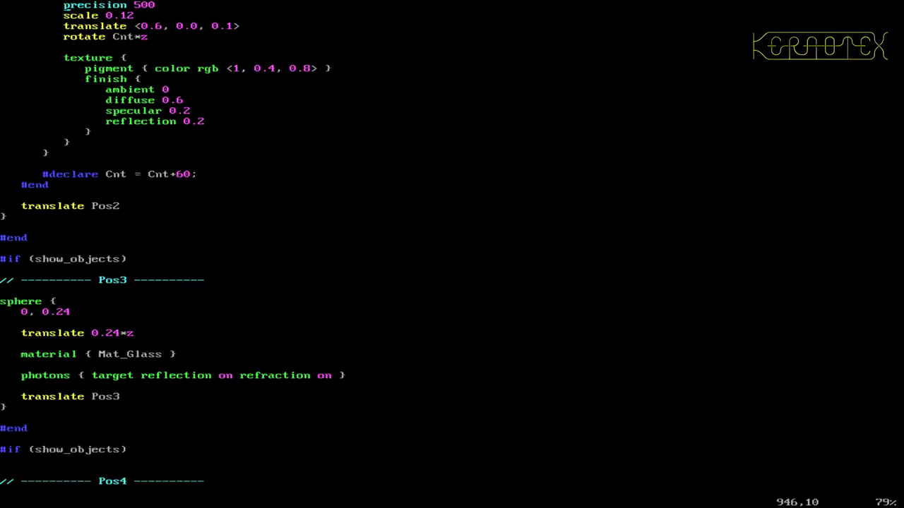
key(Page_Up)
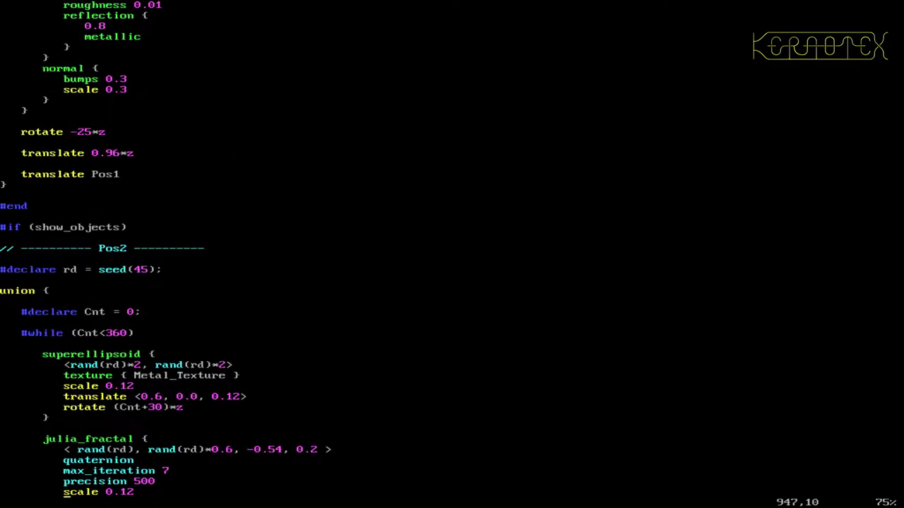
key(Page_Down)
key(Page_Down)
key(Page_Down)
key(Page_Down)
key(Page_Down)
key(Page_Down)
key(Page_Down)
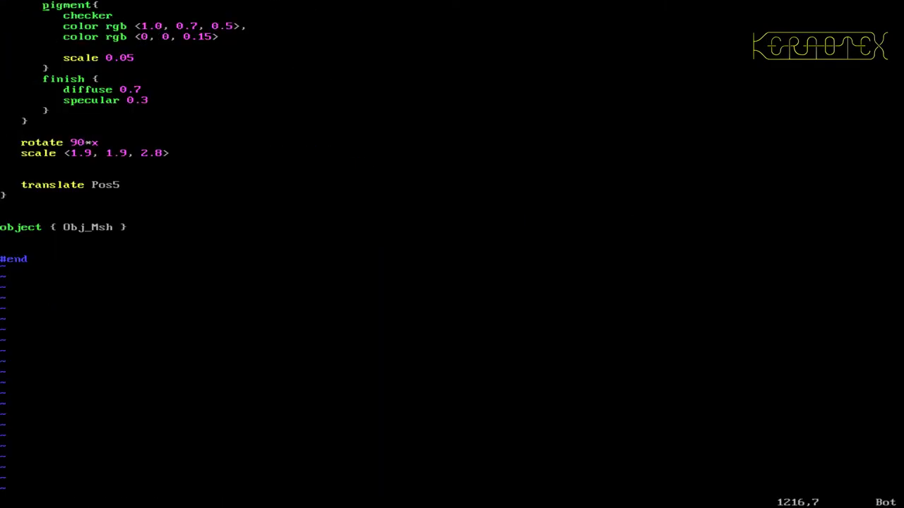
Look back over the object definitions around Pos1 in benchmark.pov and quit vi without changing the file.
key(Page_Up)
key(Page_Up)
key(Page_Up)
key(Page_Up)
key(Page_Up)
key(Page_Up)
key(Page_Up)
key(Page_Up)
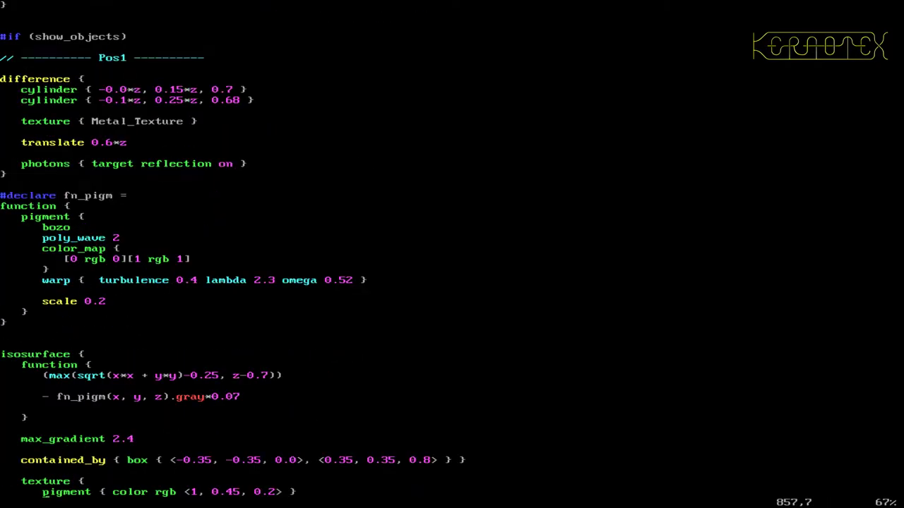
key(Up)
key(Up)
key(Up)
key(Up)
key(Up)
key(Up)
key(Up)
key(Up)
key(Up)
key(Up)
key(Up)
key(Up)
key(Up)
key(Up)
key(Up)
key(Up)
key(Up)
key(Up)
key(Up)
key(Up)
text(:q)
key(Return)
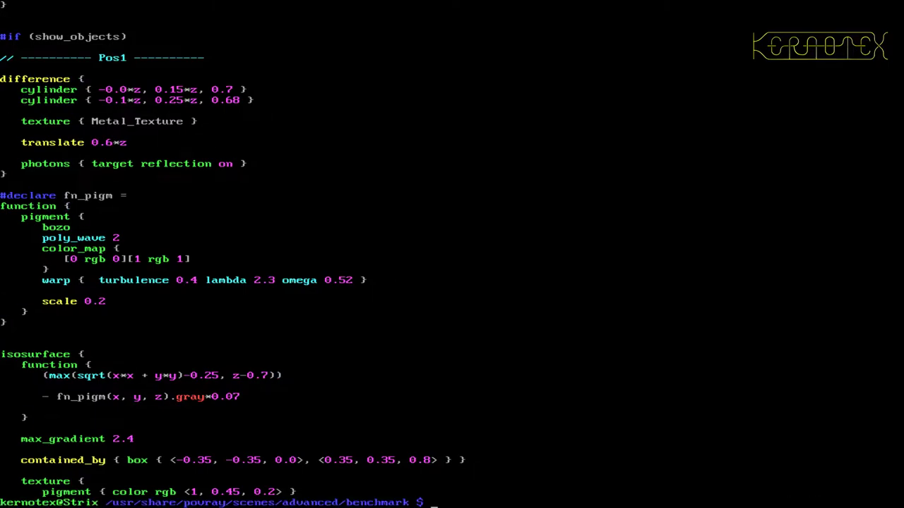
Recall and run the earlier command "time povray benchmark.pov -w1080 -h1080 +a0.3 +v +d -f -x +wt24".
key(ctrl+r)
text(pov)
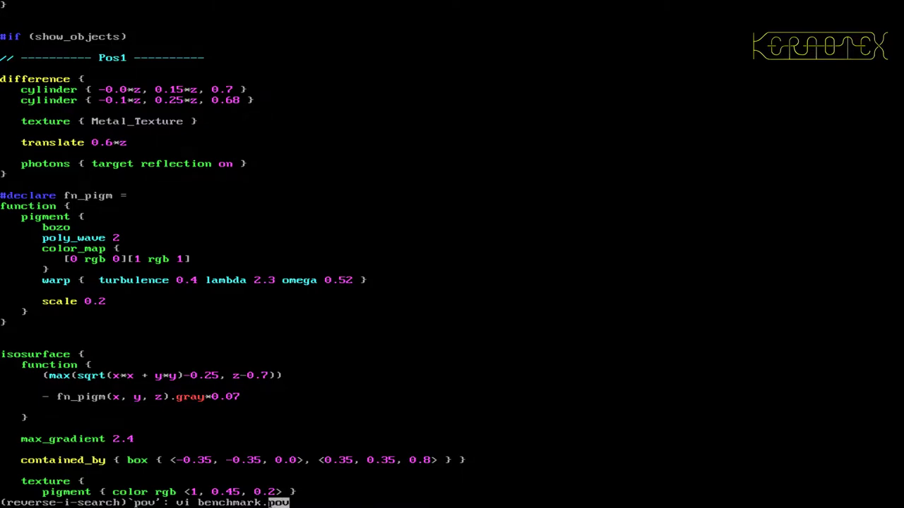
key(ctrl+r)
key(ctrl+r)
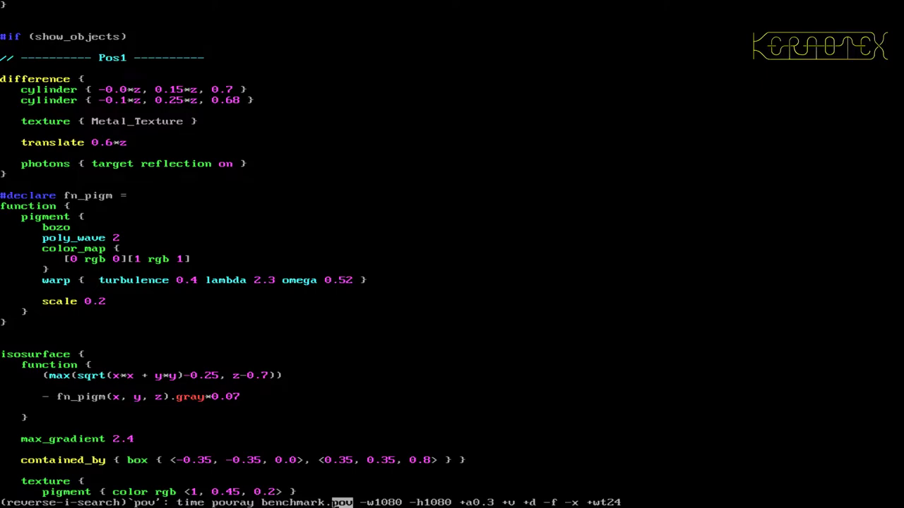
key(Return)
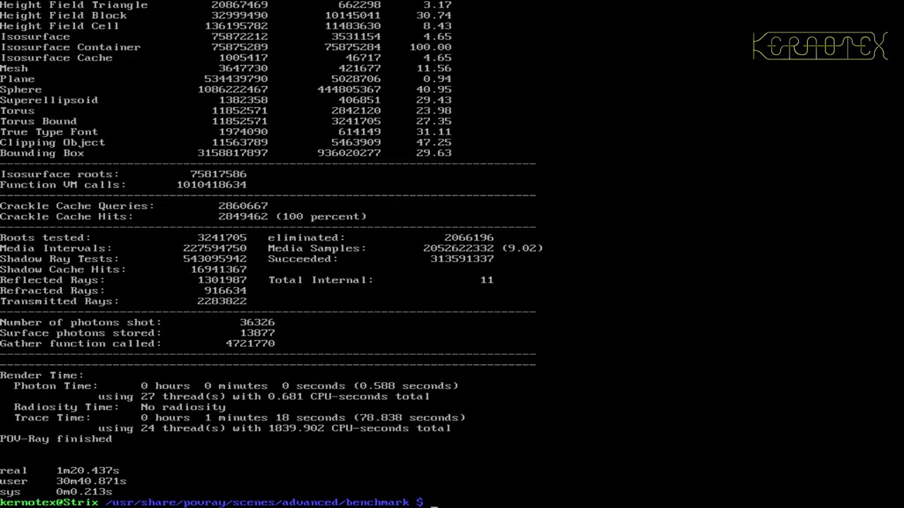
Log out of both virtual consoles, stopping the thermal throttle monitor on the first one.
key(ctrl+d)
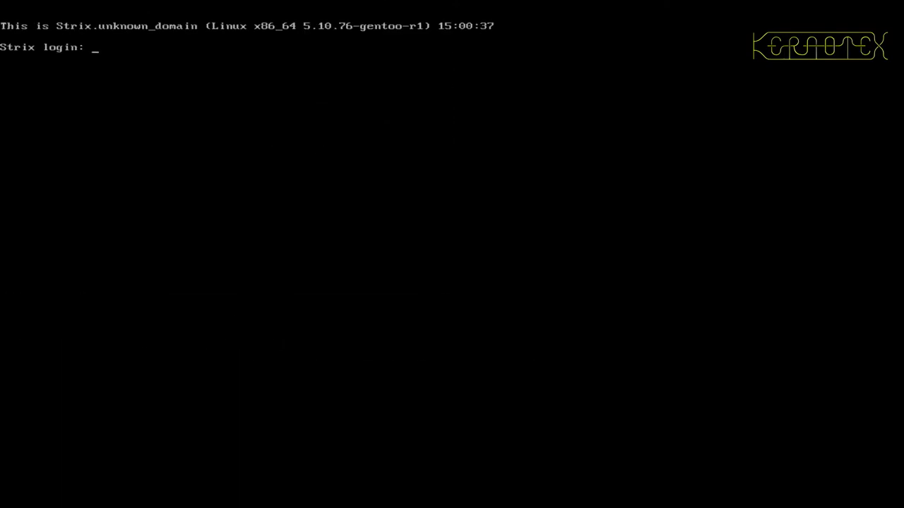
key(alt+F1)
key(ctrl+c)
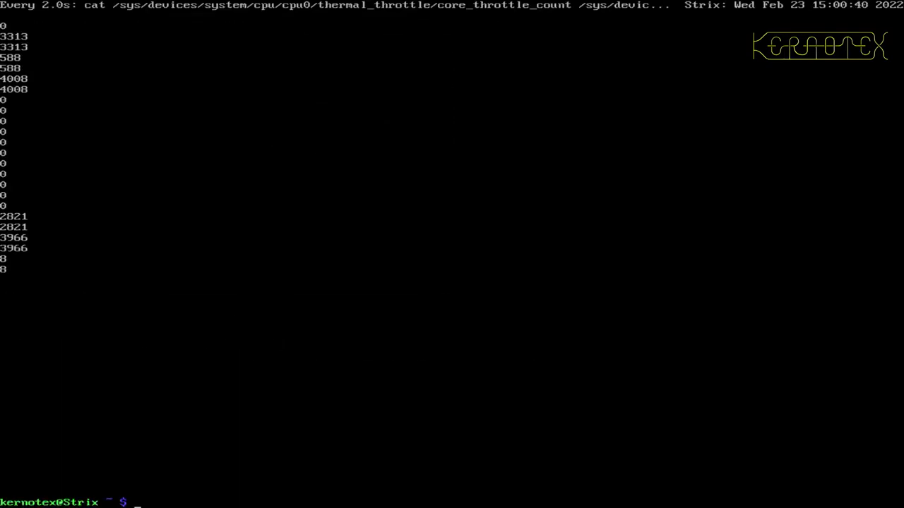
key(ctrl+d)
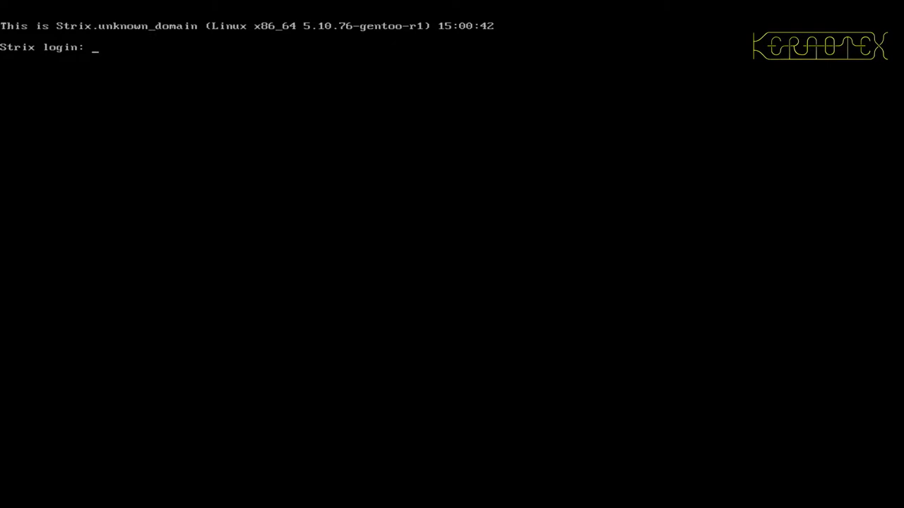
Restart the machine into the BIOS setup and load the optimized defaults.
key(ctrl+alt+Delete)
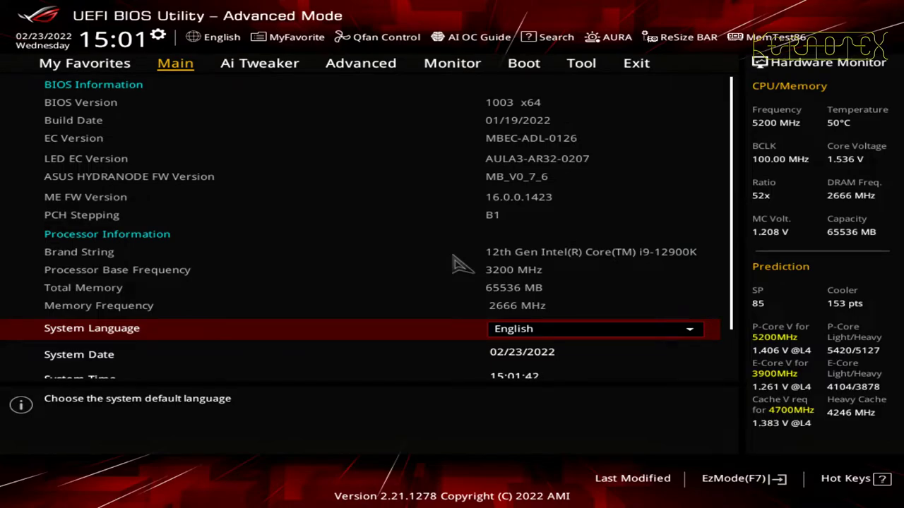
key(F5)
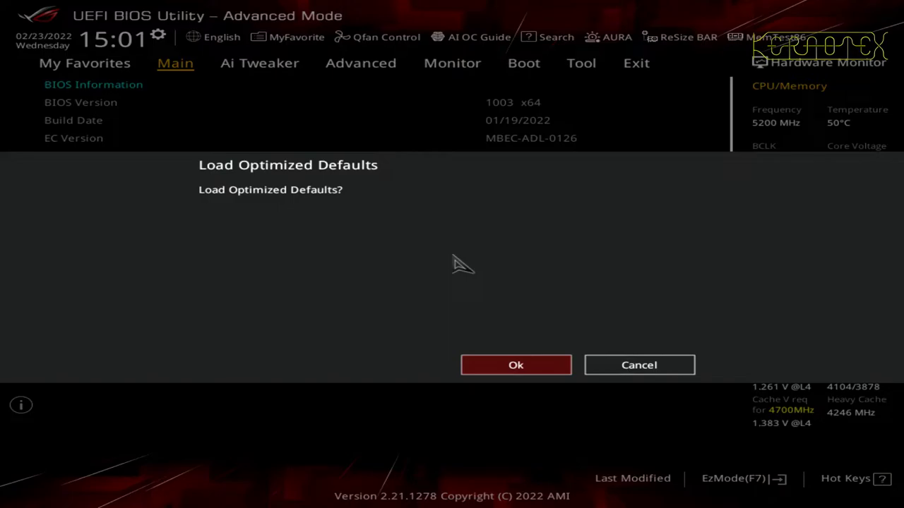
key(Return)
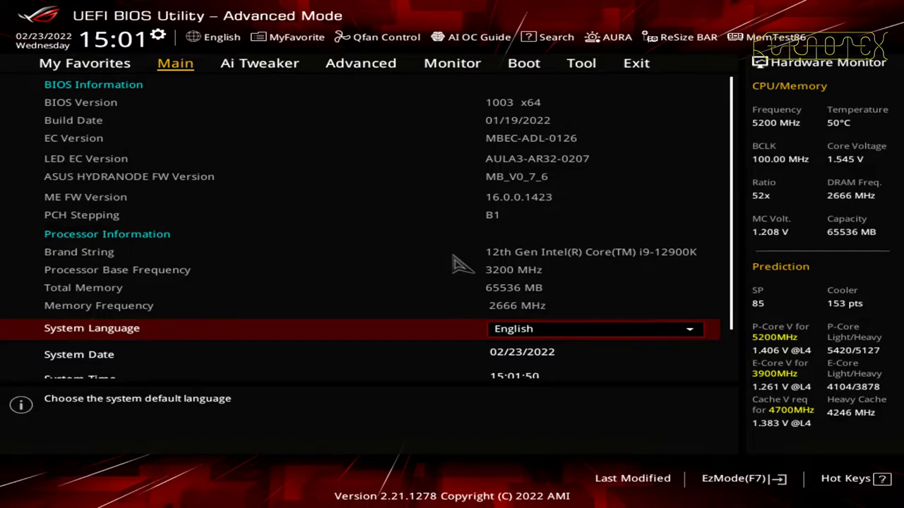
Open the AI Features settings within Ai Tweaker.
key(Right)
key(Down)
key(Down)
key(Down)
key(Down)
key(Down)
key(Down)
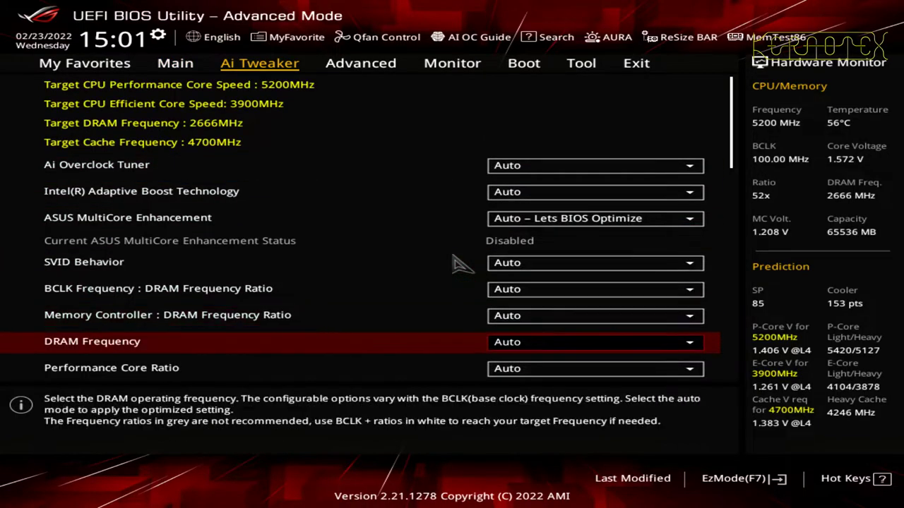
key(Down)
key(Down)
key(Down)
key(Down)
key(Down)
key(Down)
key(Down)
key(Down)
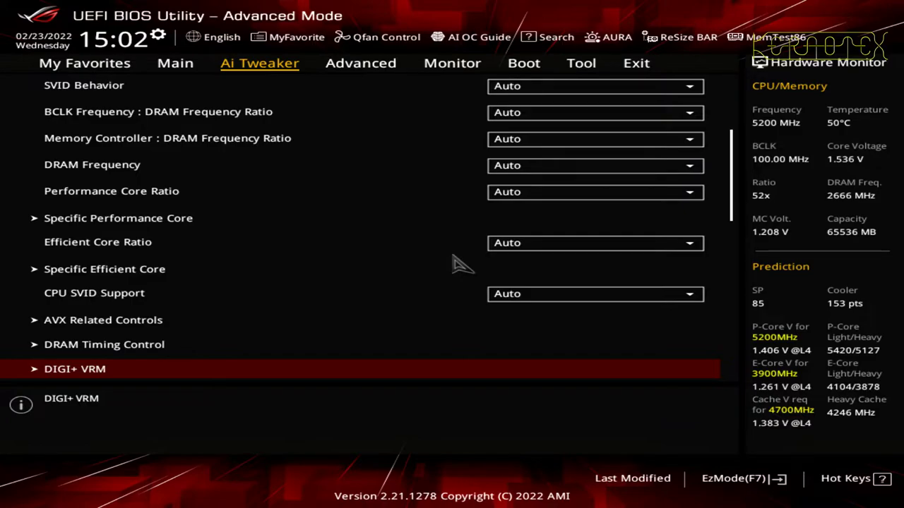
key(Down)
key(Down)
key(Down)
key(Down)
key(Down)
key(Down)
key(Down)
key(Down)
key(Down)
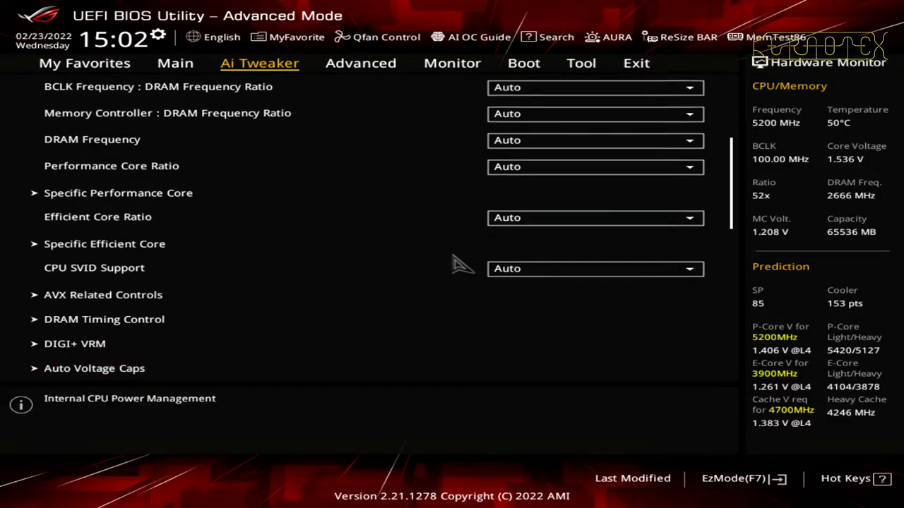
key(Up)
key(Up)
key(Up)
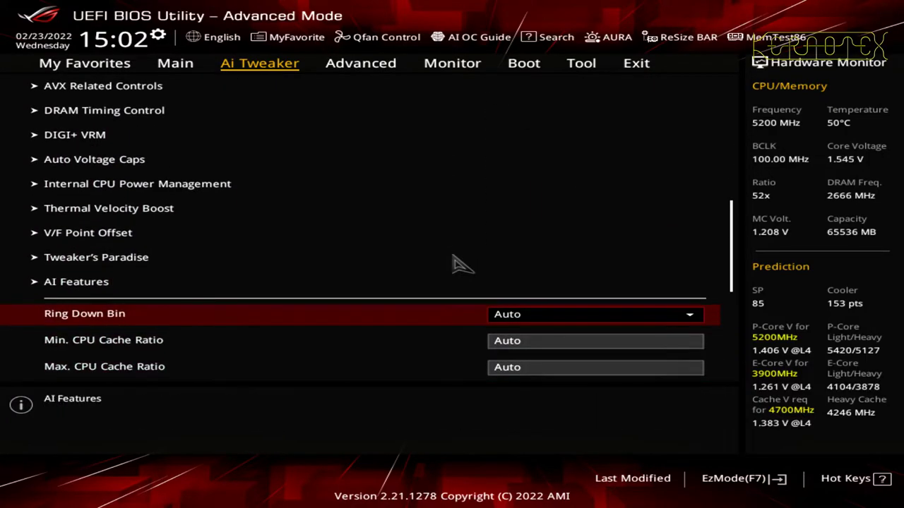
key(Return)
Recalibrate the cooler efficiency from scratch, accepting the loss of the previous training results.
key(Up)
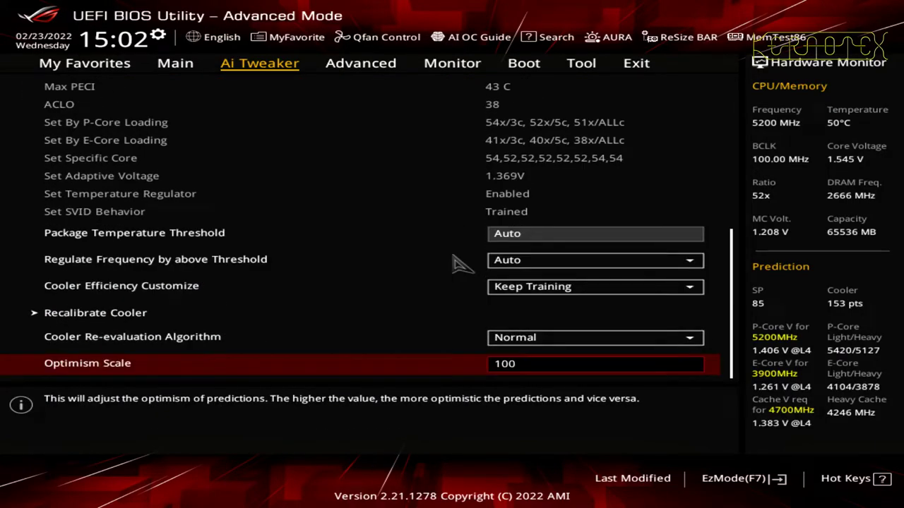
key(Up)
key(Up)
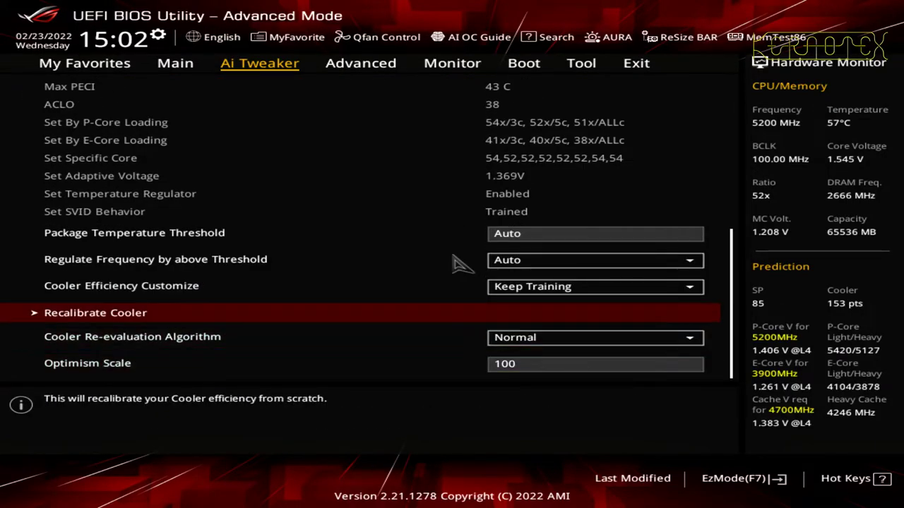
key(Return)
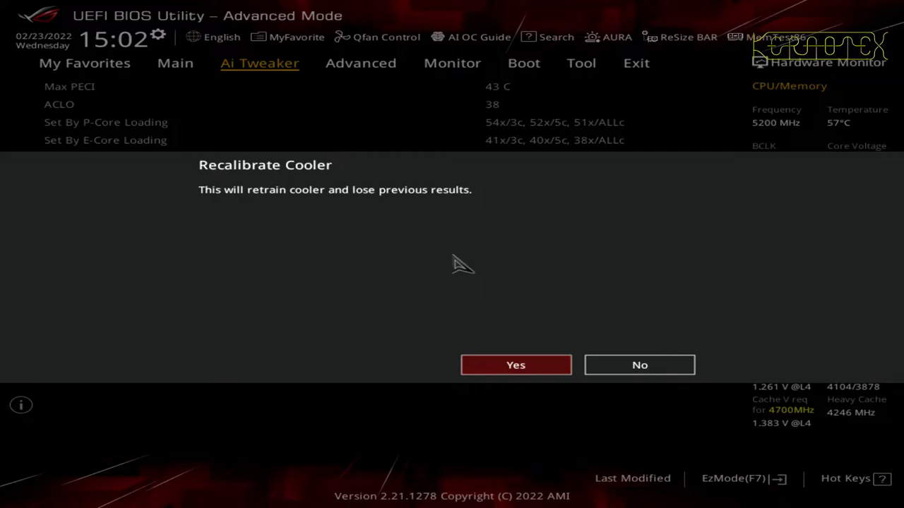
key(Return)
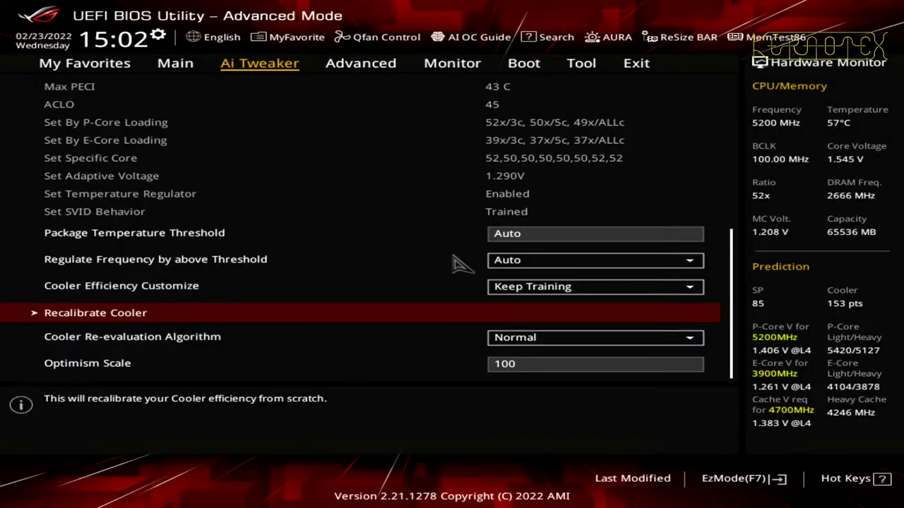
Set the CPU Fan Speed monitoring to Ignore, save the BIOS configuration and reset the machine.
key(Right)
key(Right)
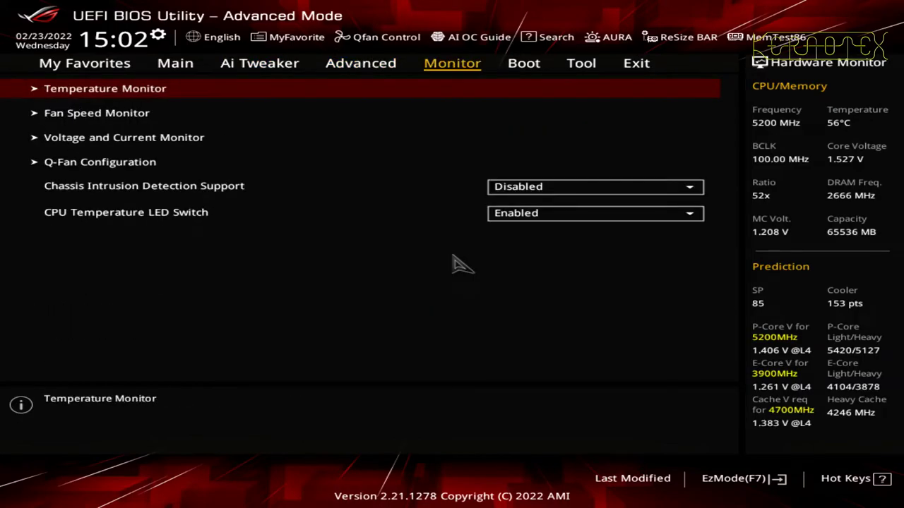
key(Down)
key(Return)
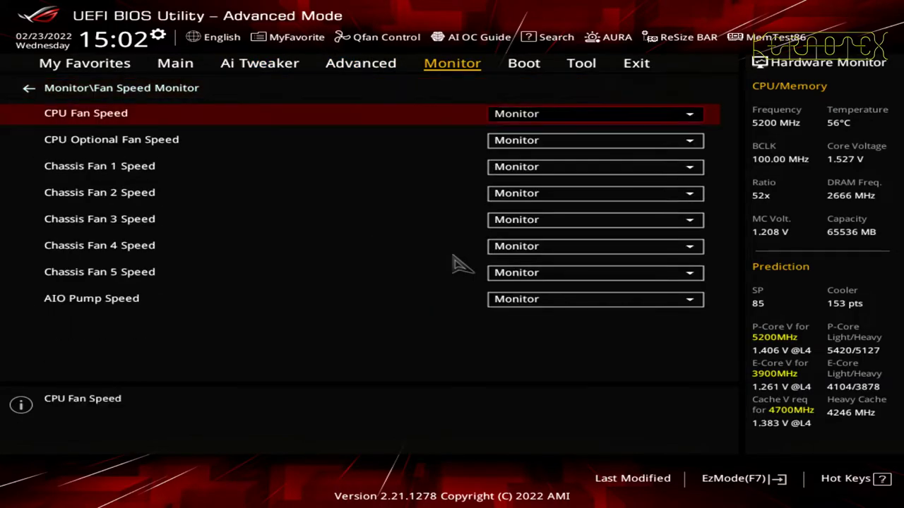
key(Return)
key(Up)
key(Return)
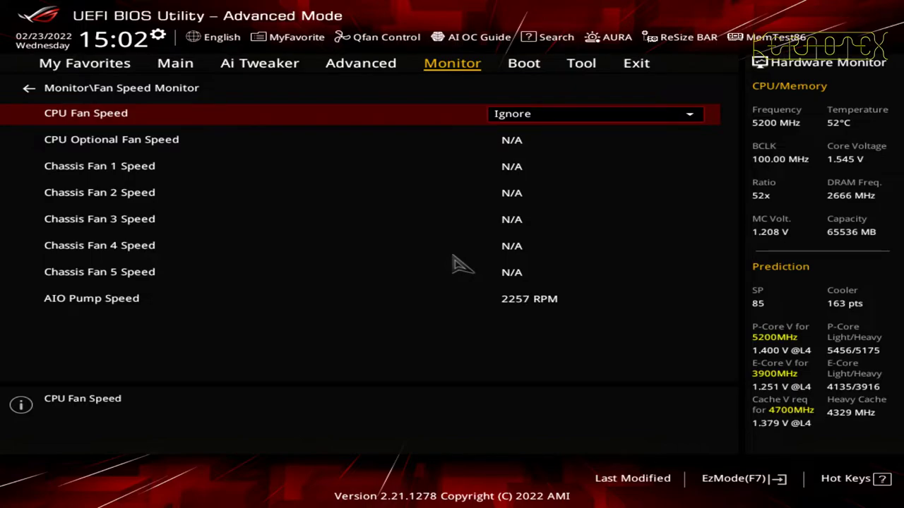
key(F10)
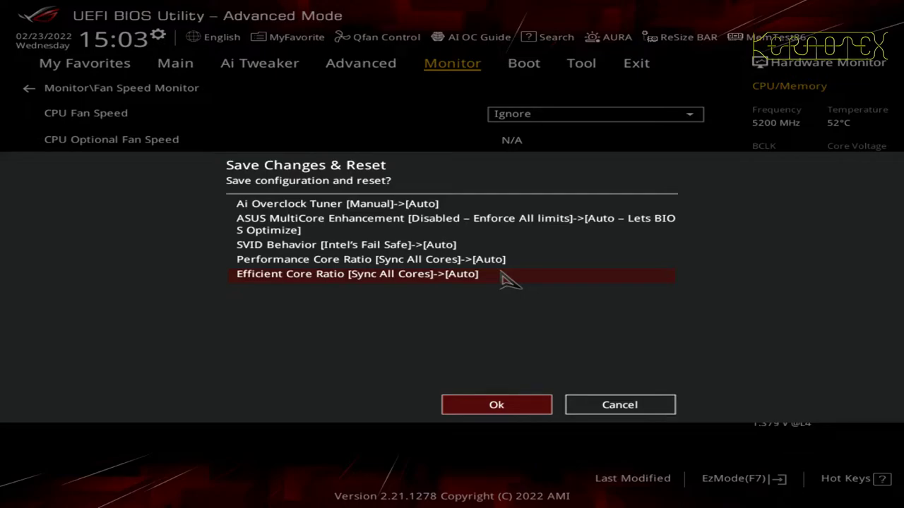
key(Return)
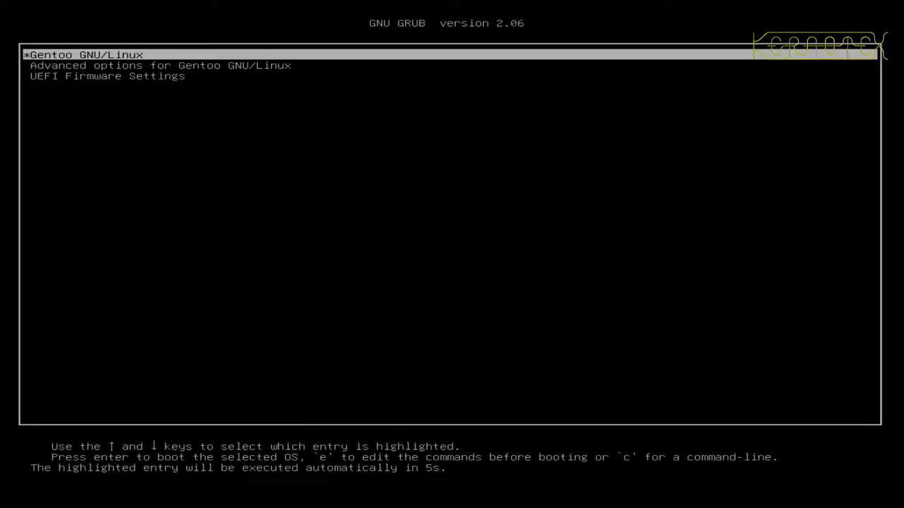
Boot Gentoo with the Linux 5.10.76-gentoo-r1 kernel from the advanced boot options.
key(Down)
key(Return)
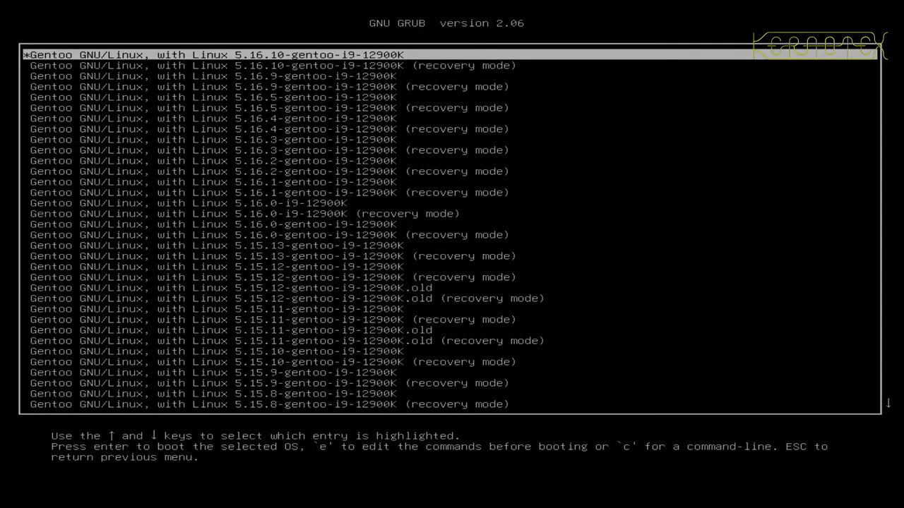
key(End)
key(Up)
key(Up)
key(Up)
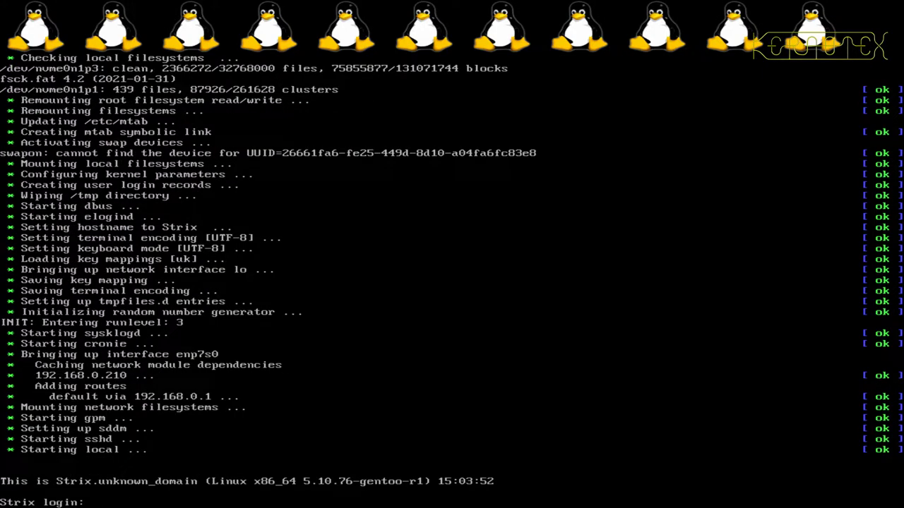
Log in on the first console with the username and account password, and run watch cat /sys/devices/system/cpu/cpu*/thermal_throttle/core_throttle_count.
text(kernotex)
key(Return)
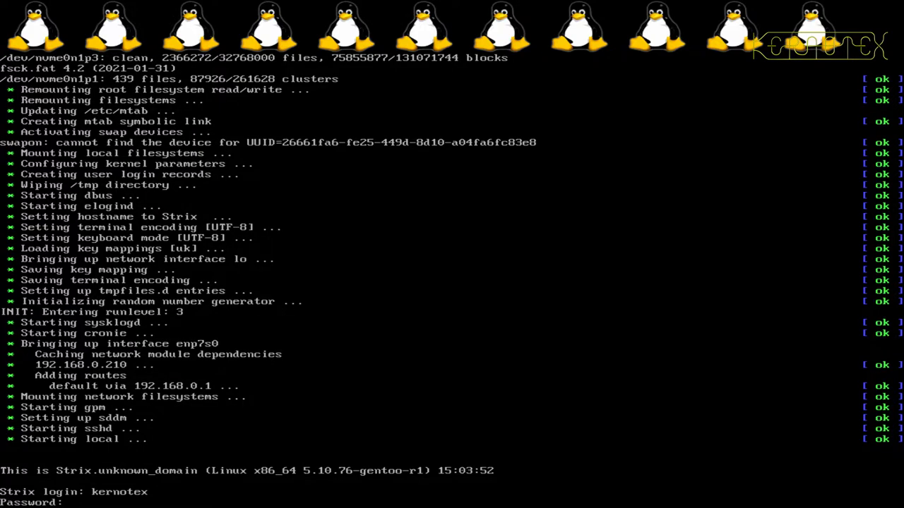
key(Return)
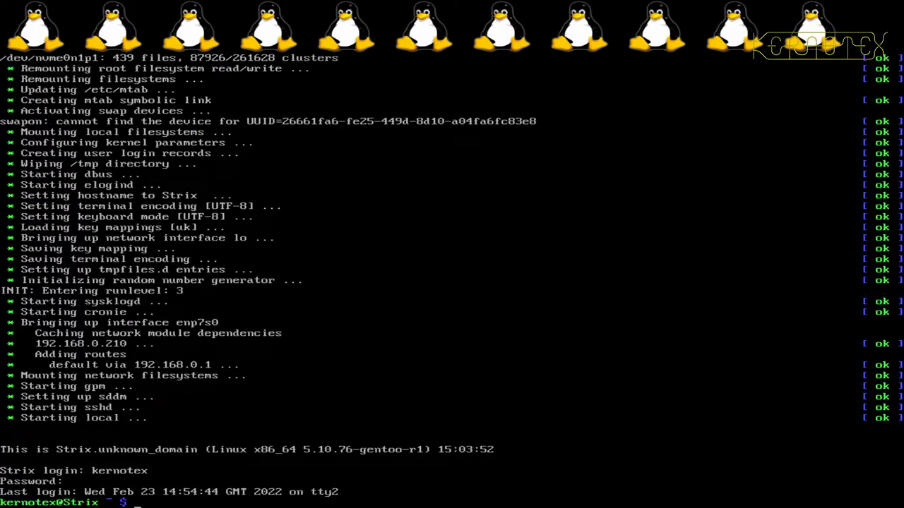
key(ctrl+r)
text(watc)
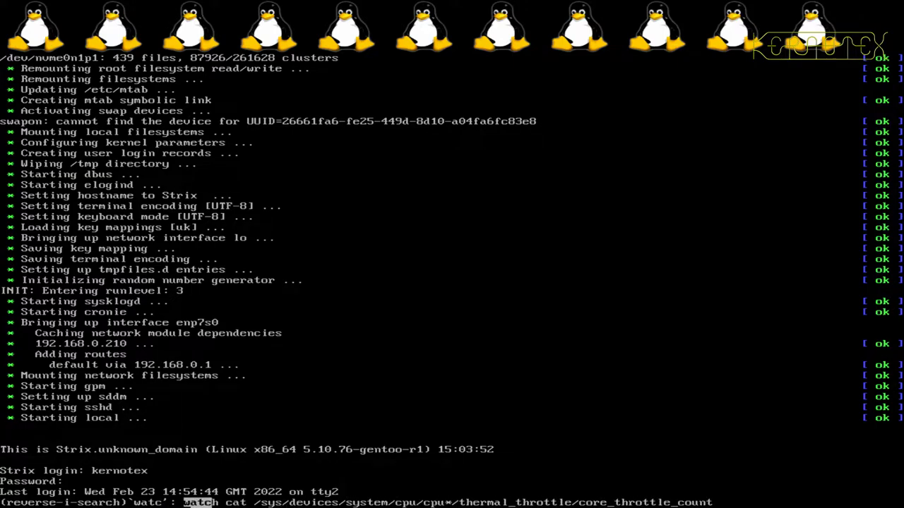
key(Return)
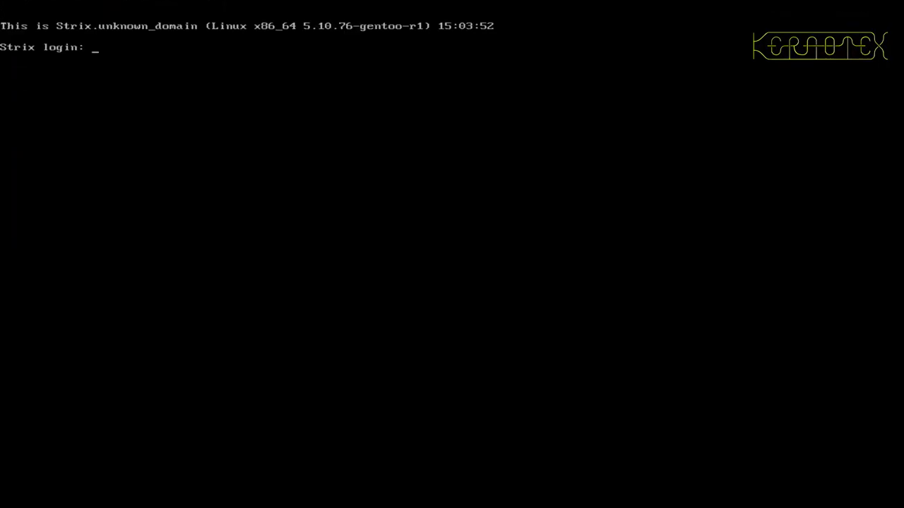
Log in on the second console with the username and account password, and change to /usr/share/povray/scenes/advanced/benchmark/.
text(kernotex)
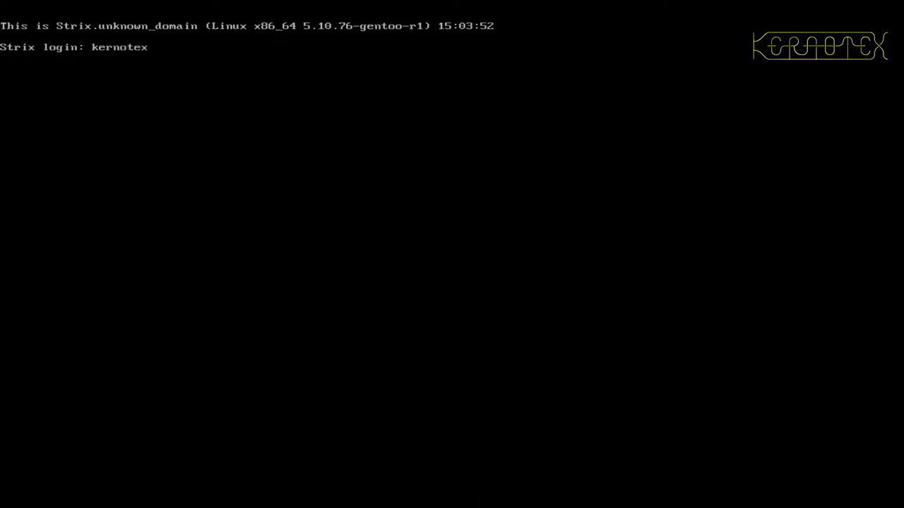
key(Return)
key(Return)
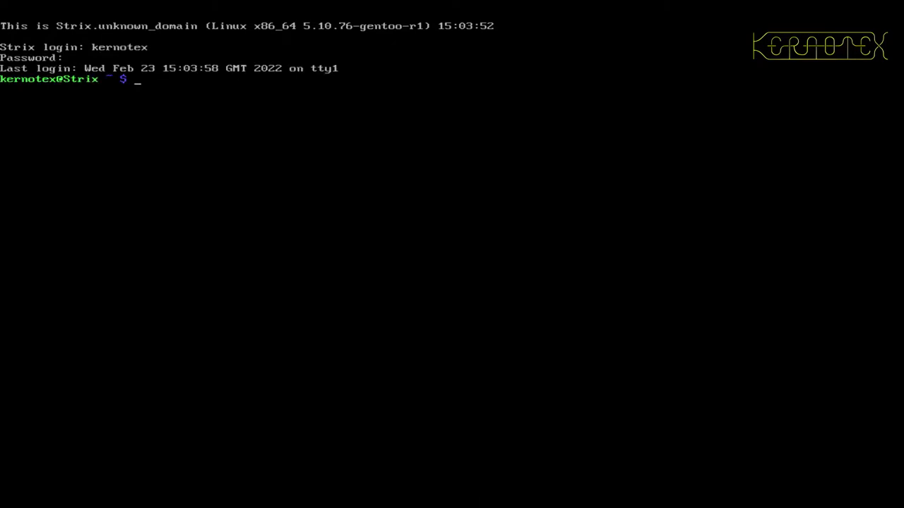
key(ctrl+r)
text(cd)
key(Return)
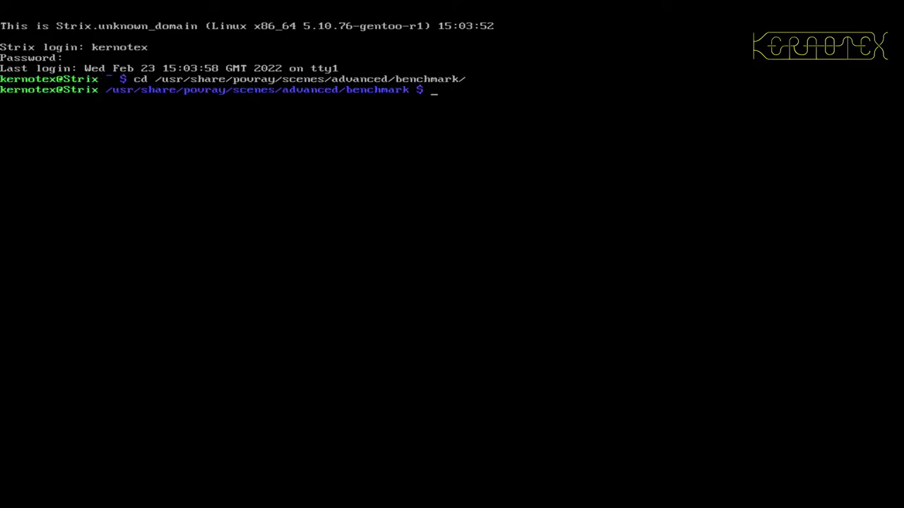
Run the timed benchmark with time povray benchmark.pov -w1080 -h1080 +a0.3 +v +d -f -x +wt24.
key(ctrl+r)
text(po)
key(ctrl+r)
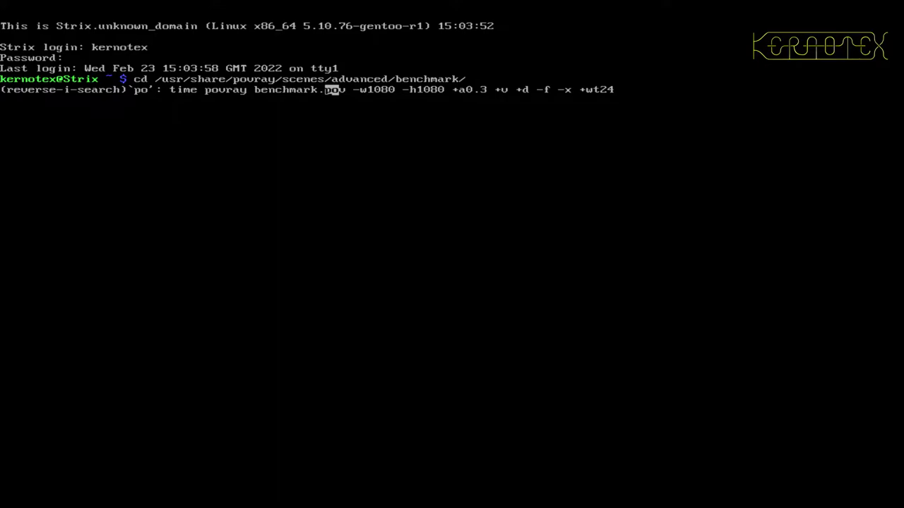
key(Return)
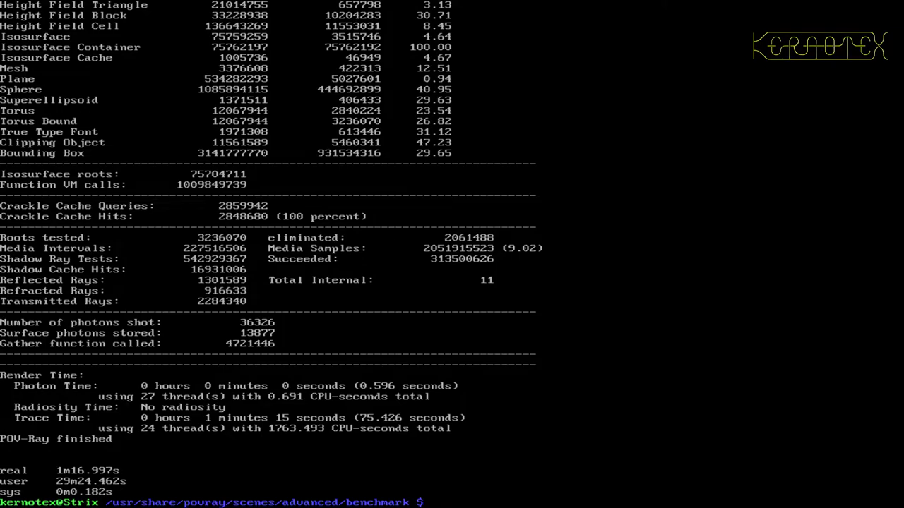
Check the throttle counts, end the watch, log out of both consoles and restart the machine into the BIOS setup.
key(ctrl+d)
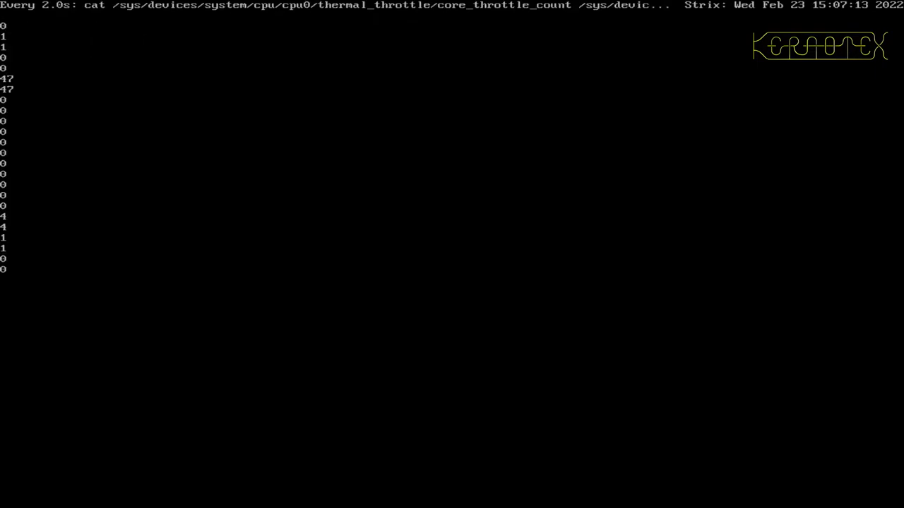
key(ctrl+c)
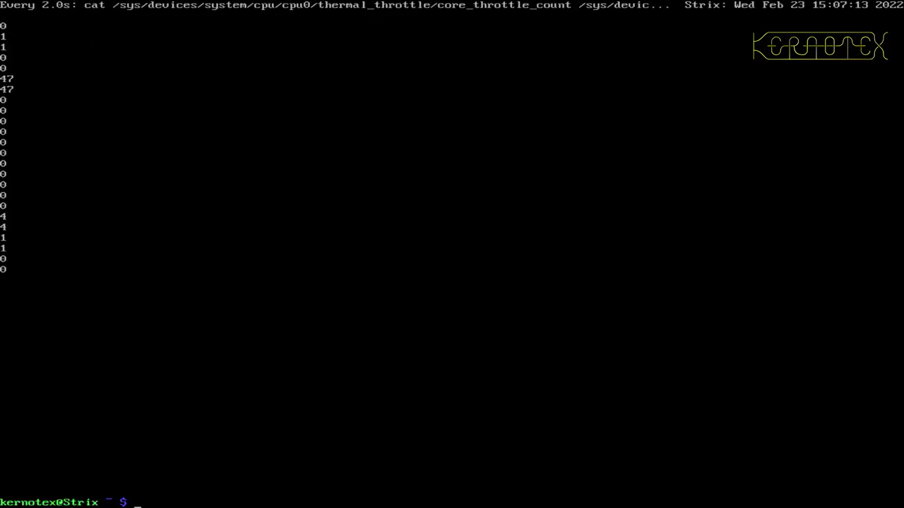
key(ctrl+d)
key(ctrl+alt+Delete)
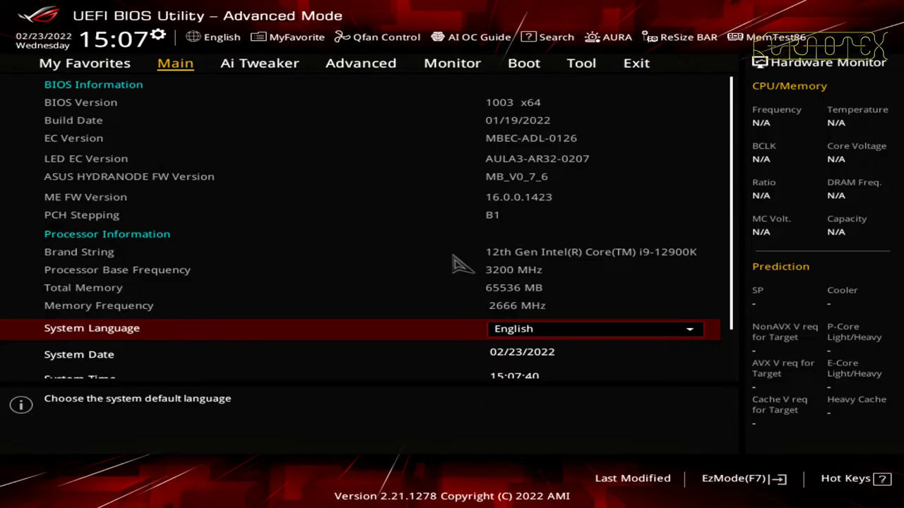
Set the Ai Overclock Tuner in the Ai Tweaker settings to Manual.
key(Right)
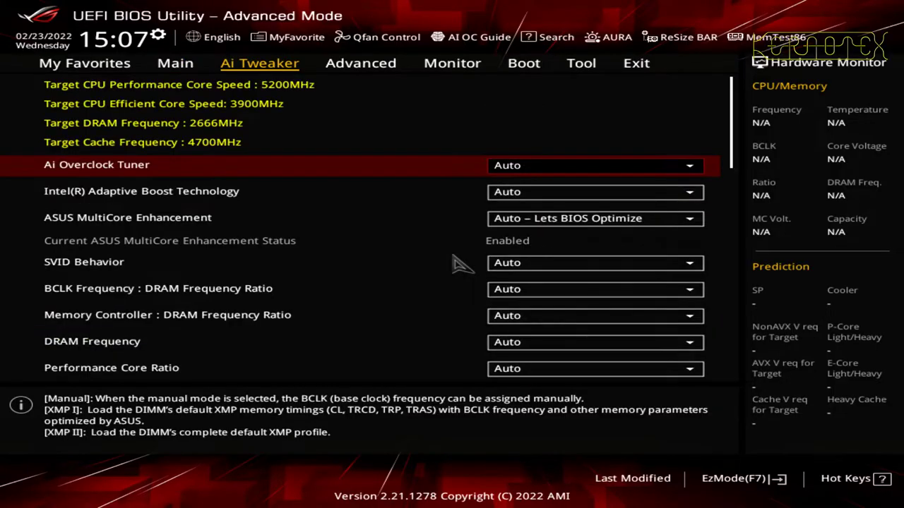
key(Return)
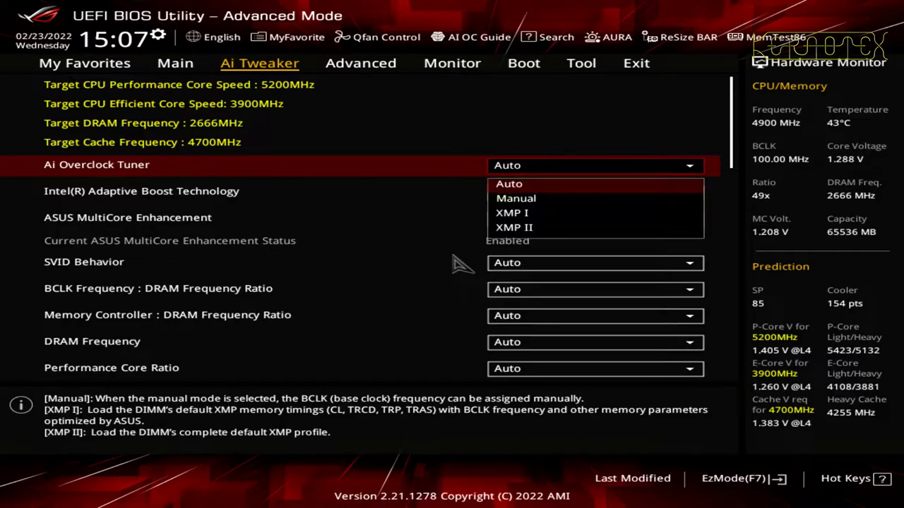
key(Down)
key(Return)
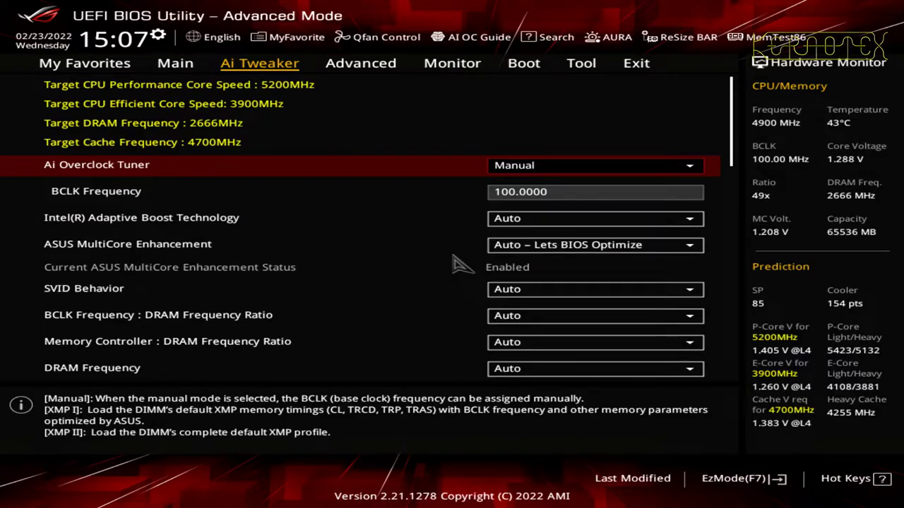
Set the Performance Core Ratio to AI Optimized.
key(Down)
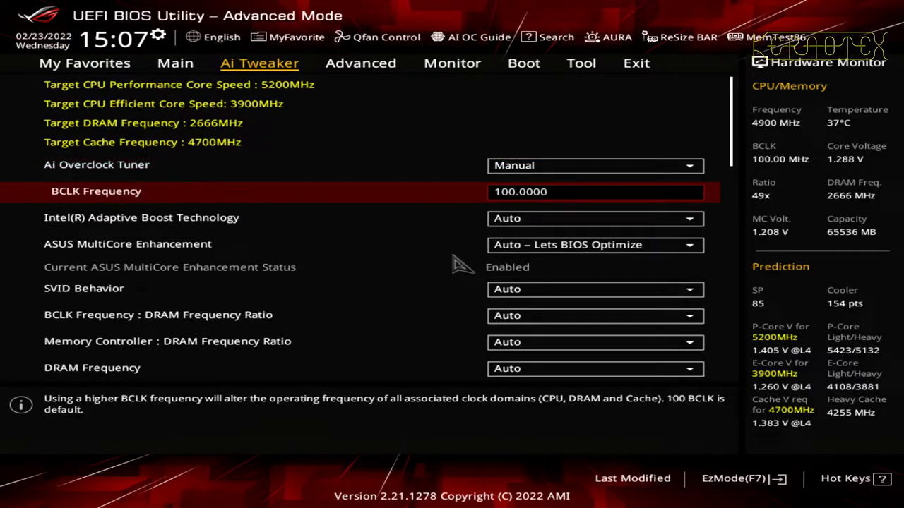
key(Down)
key(Down)
key(Down)
key(Down)
key(Down)
key(Down)
key(Down)
key(Down)
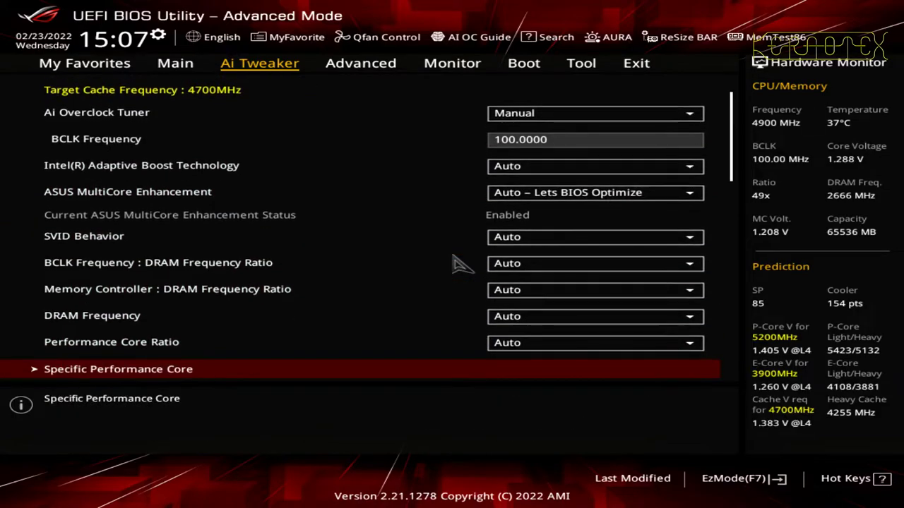
key(Up)
key(Return)
key(Down)
key(Down)
key(Down)
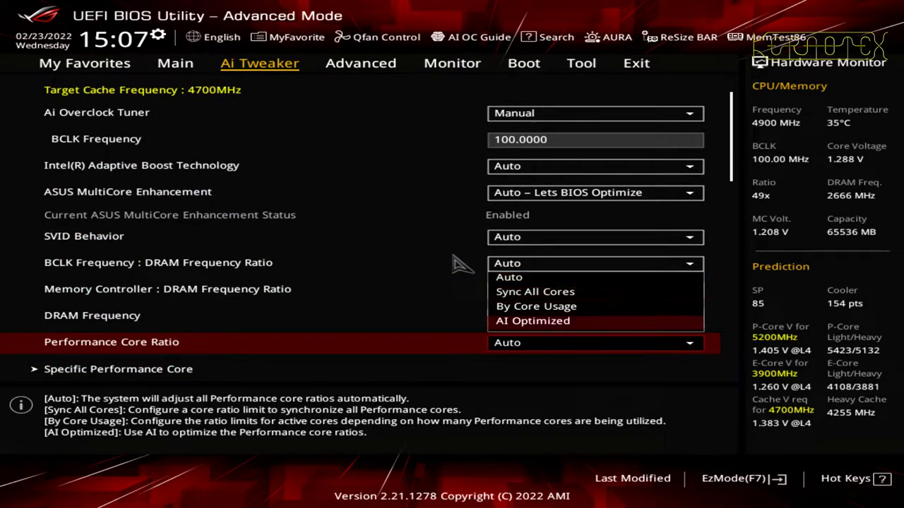
key(Return)
Check the Efficient Core Ratio setting, save the BIOS configuration and reset the machine.
key(Down)
key(Down)
key(Down)
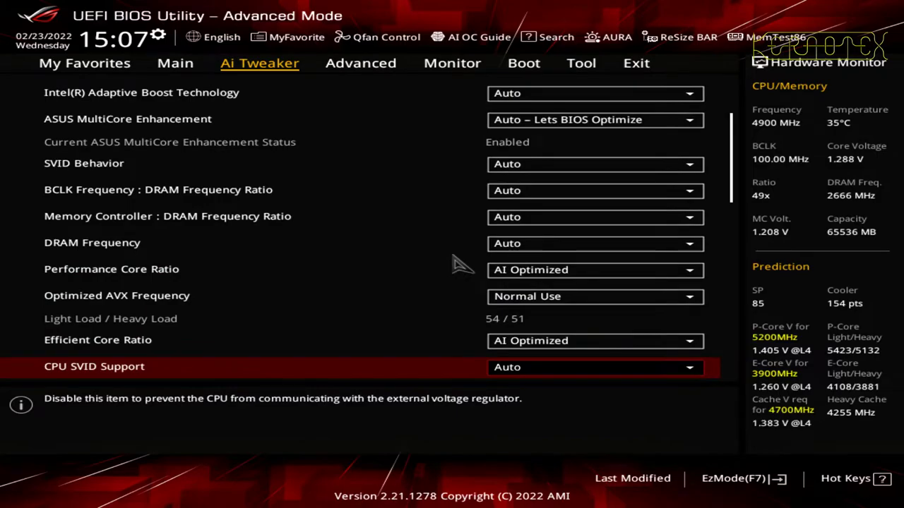
key(Up)
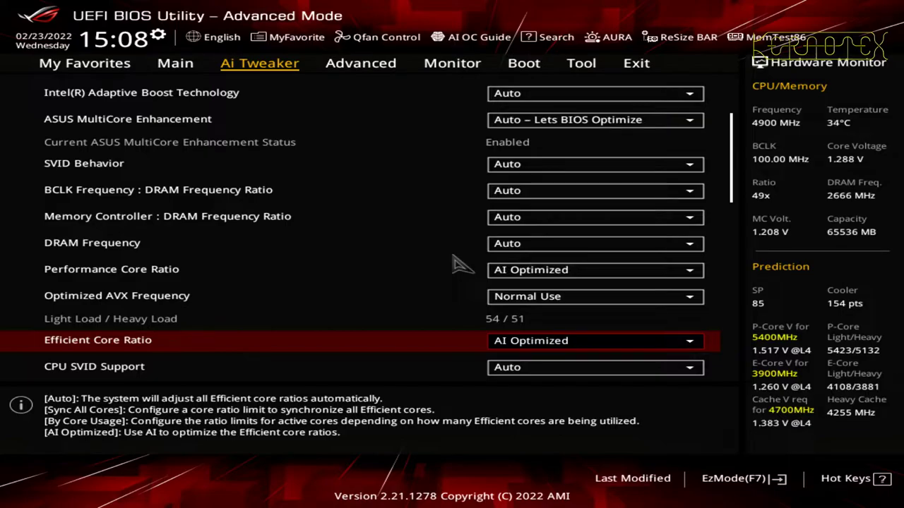
key(F10)
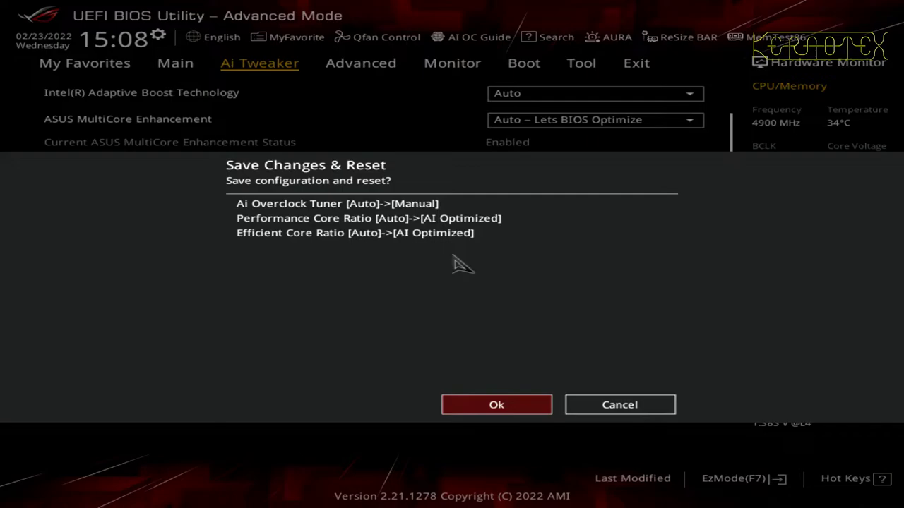
key(Return)
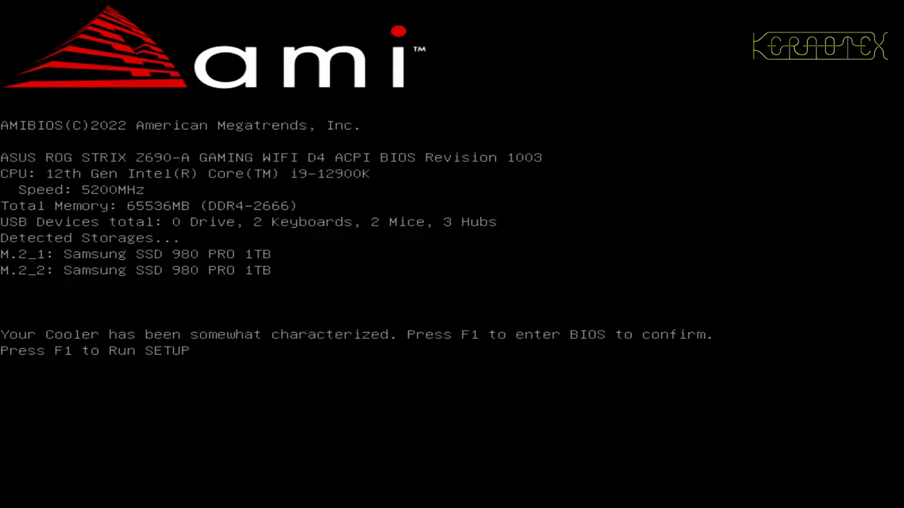
Enter the BIOS setup, agree to stop updating the cooler score, and save and reset the machine.
key(F1)
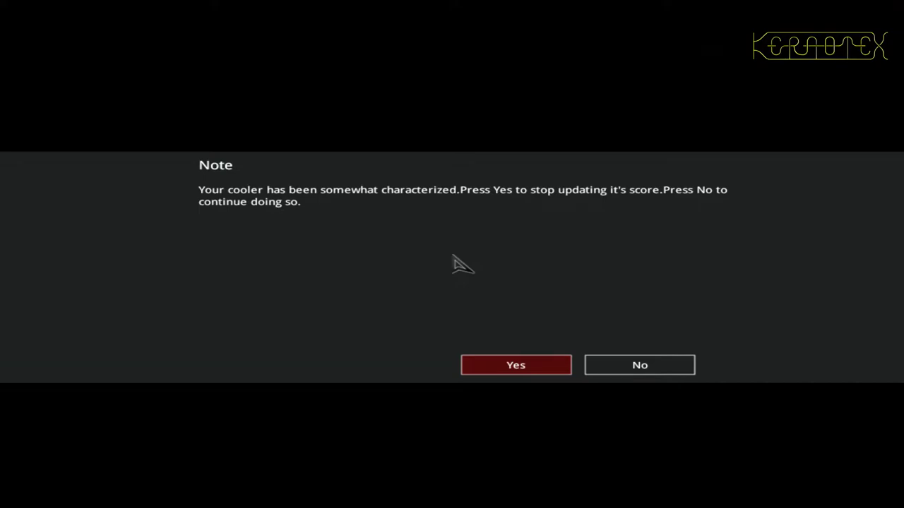
key(Return)
key(F10)
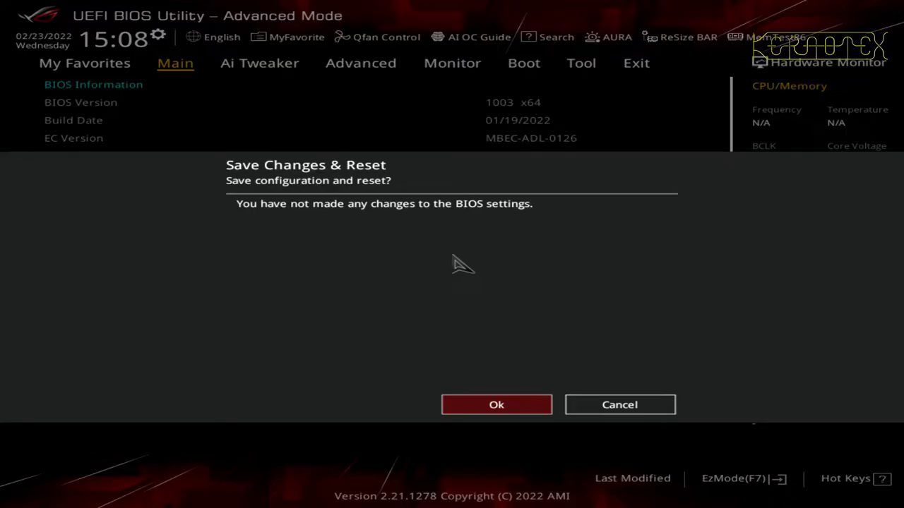
key(Return)
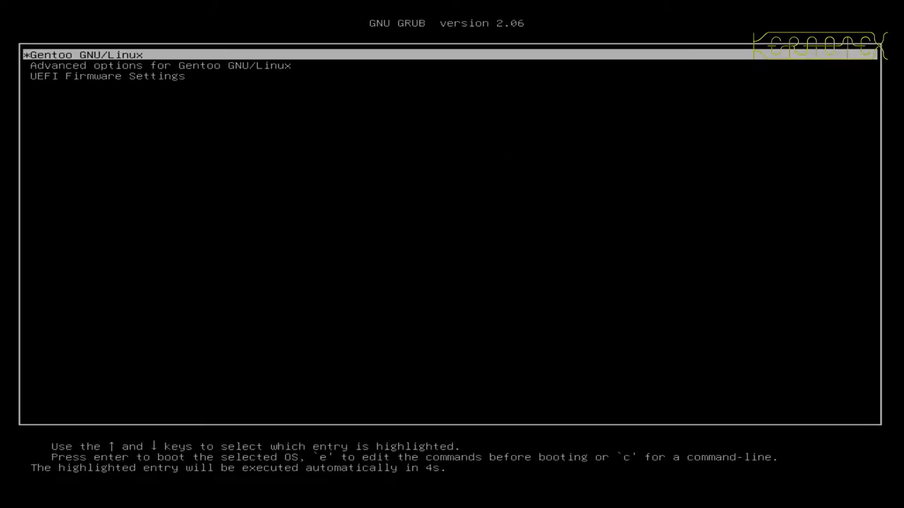
Boot the non-recovery Gentoo entry with Linux 5.10.76-gentoo-r1 from the advanced options.
key(Down)
key(Return)
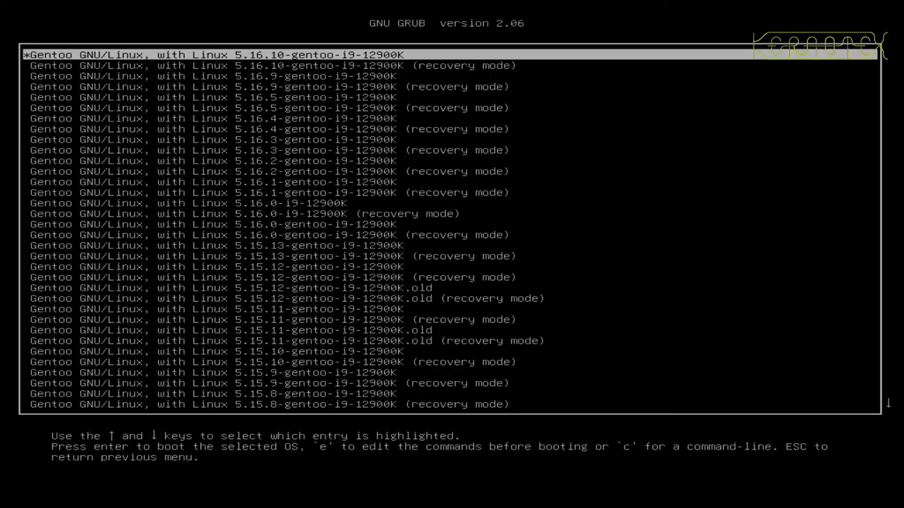
key(End)
key(Up)
key(Up)
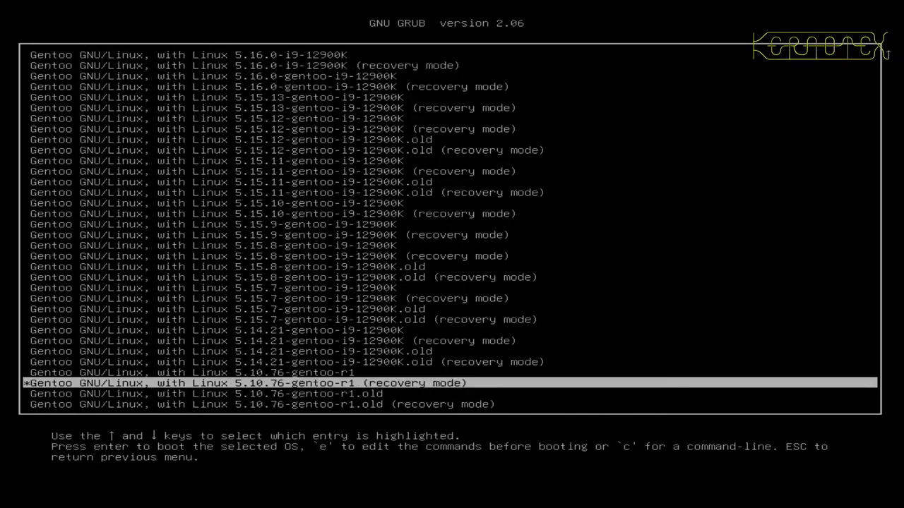
key(Up)
key(Return)
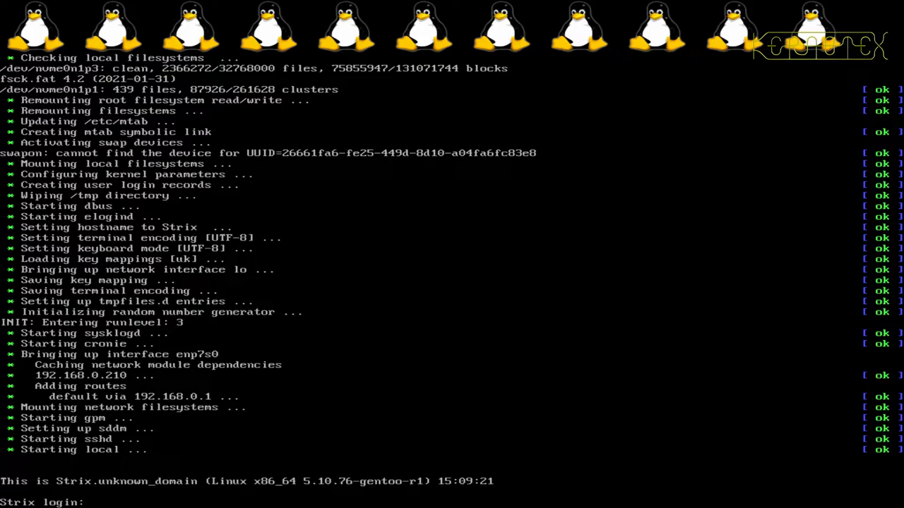
Log in on the first console with the account credentials and start watching core_throttle_count for every CPU under /sys/devices/system/cpu.
text(kernotex)
key(Return)
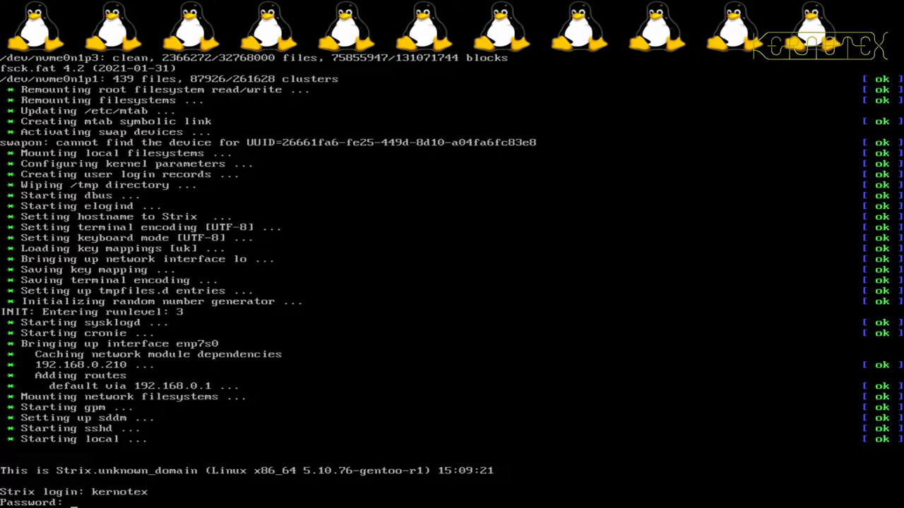
key(Return)
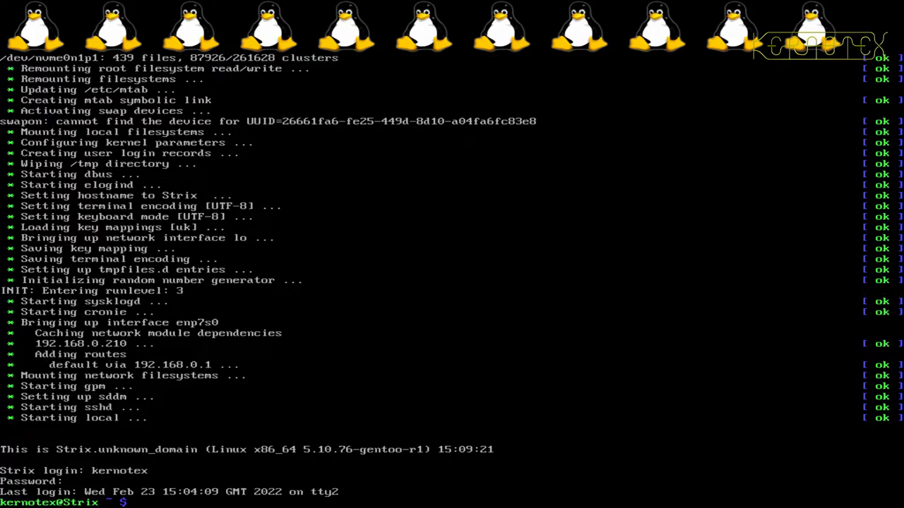
key(ctrl+r)
text(wat)
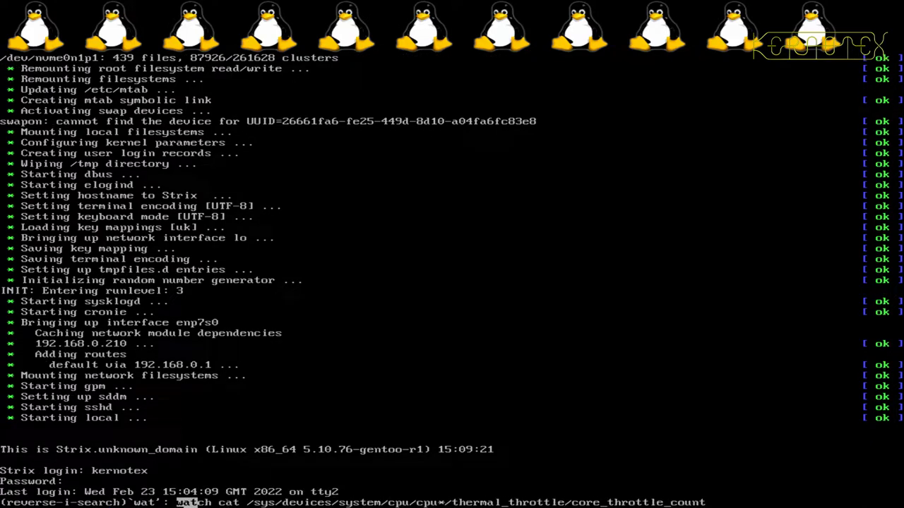
key(Return)
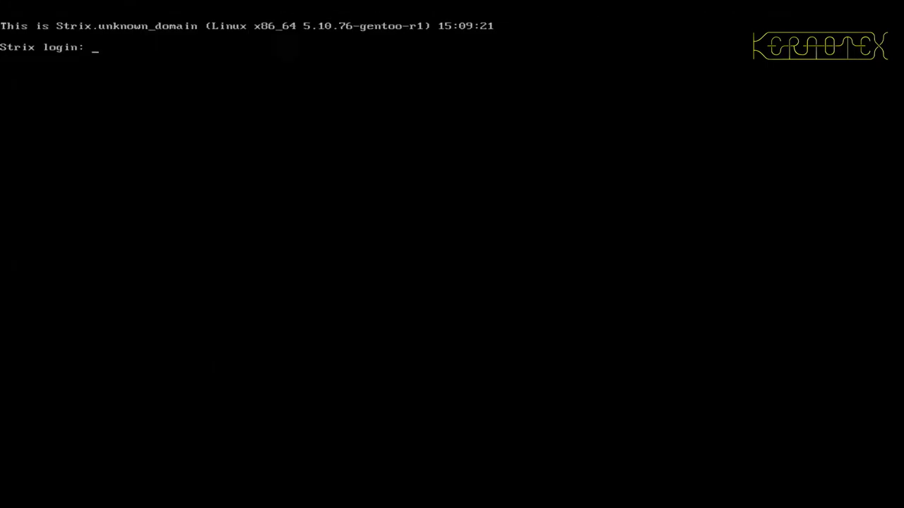
Log in on the second console with the username and account password.
text(kernotex)
key(Return)
key(Return)
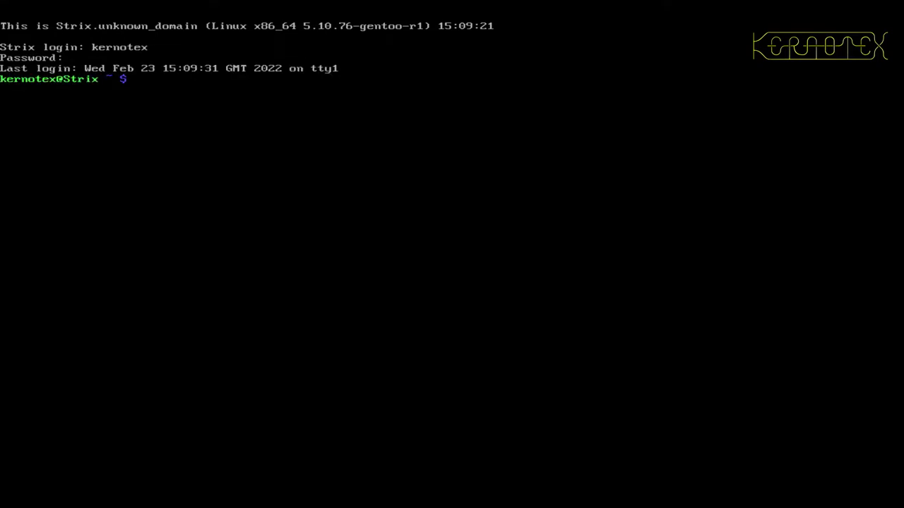
In /usr/share/povray/scenes/advanced/benchmark/, run "time povray benchmark.pov -w1080 -h1080 +a0.3 +v +d -f -x +wt24".
key(ctrl+r)
text(cd)
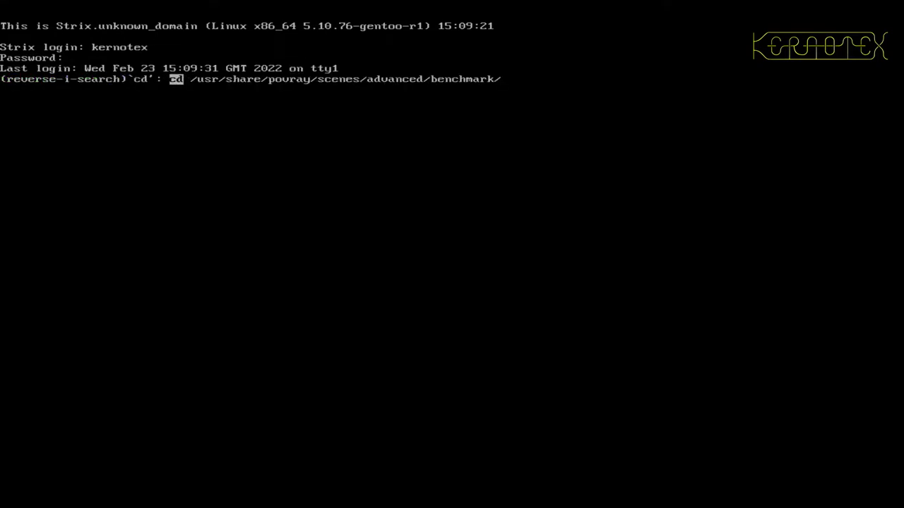
key(Return)
key(ctrl+r)
text(pov)
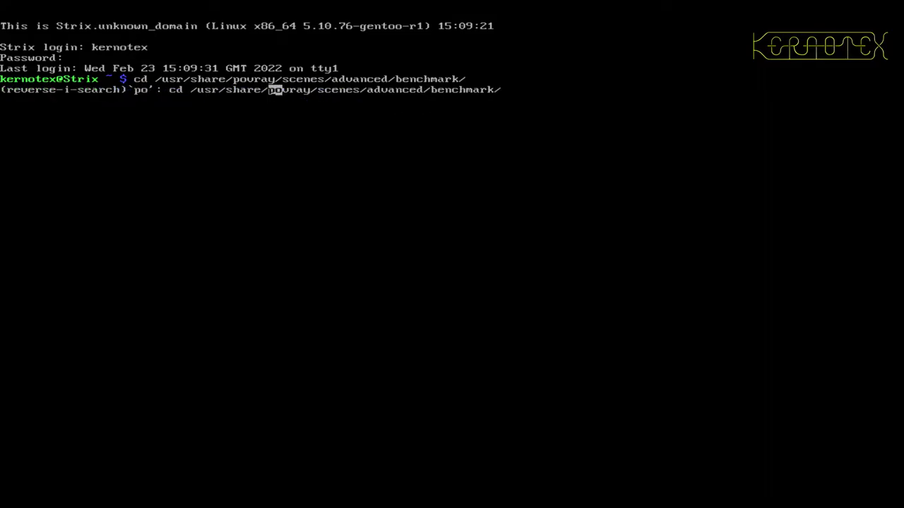
key(ctrl+r)
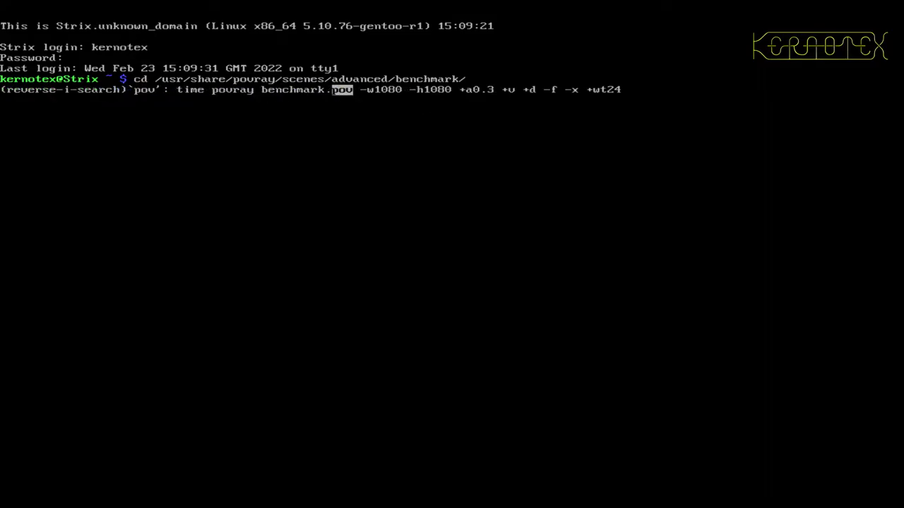
key(Return)
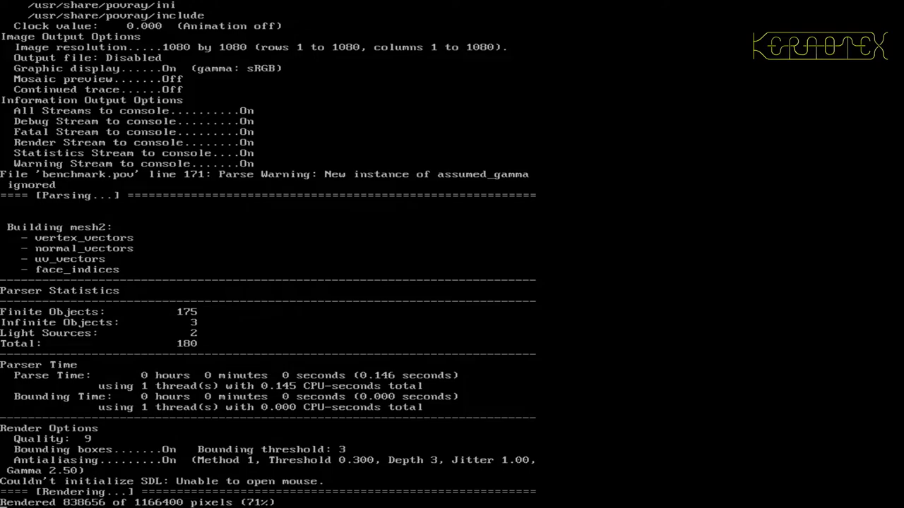
key(alt+F2)
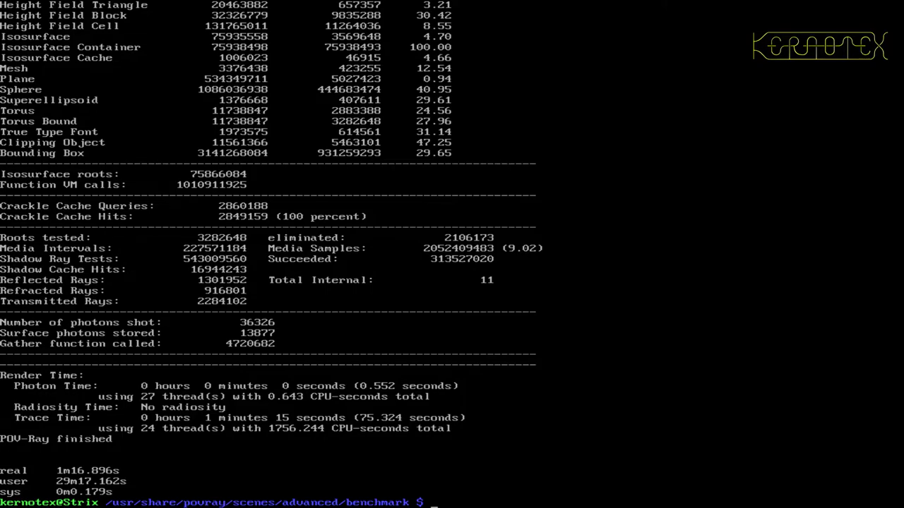
Log out of the benchmark console, check the throttle counts, stop the watch and log out of that console too.
key(ctrl+d)
key(alt+F2)
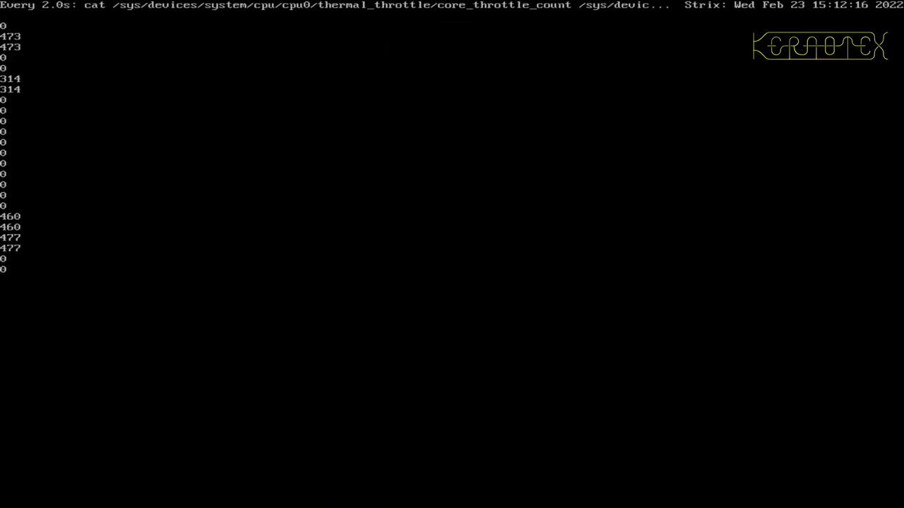
key(ctrl+c)
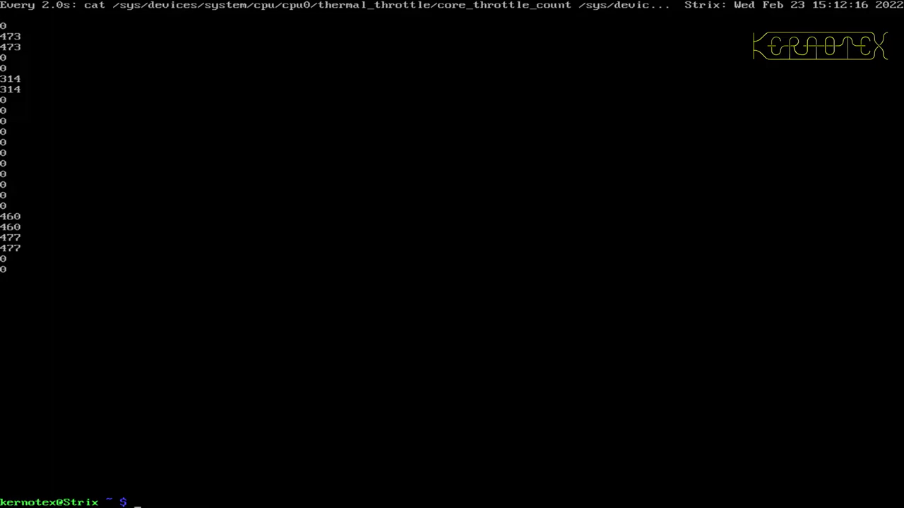
key(ctrl+d)
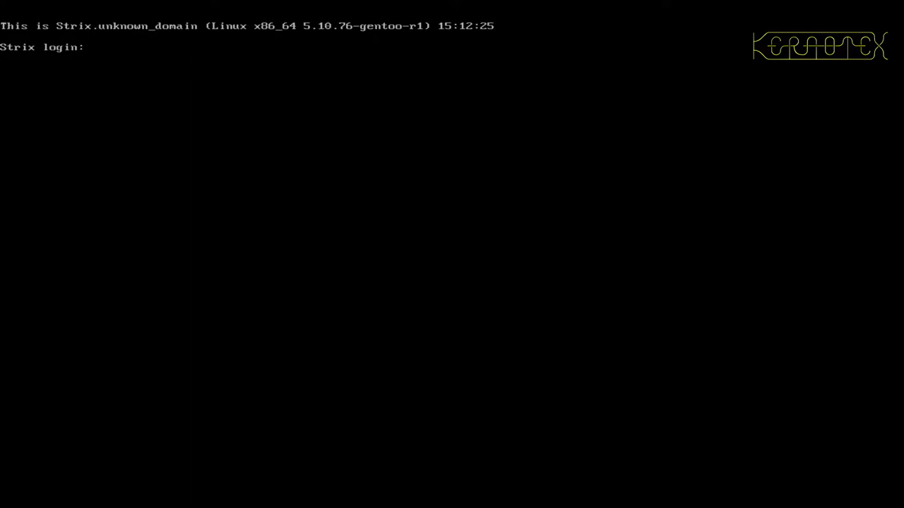
Restart the machine into the BIOS setup and load the optimized defaults.
key(ctrl+alt+Delete)
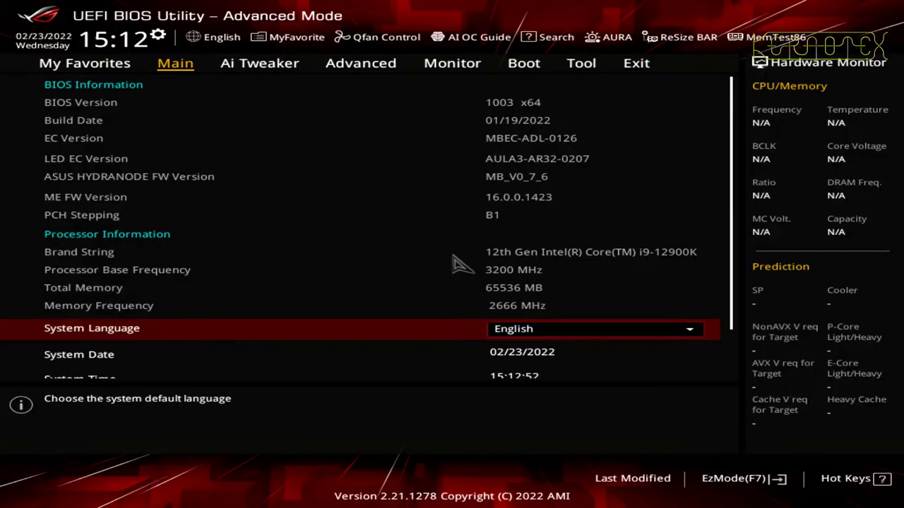
key(F5)
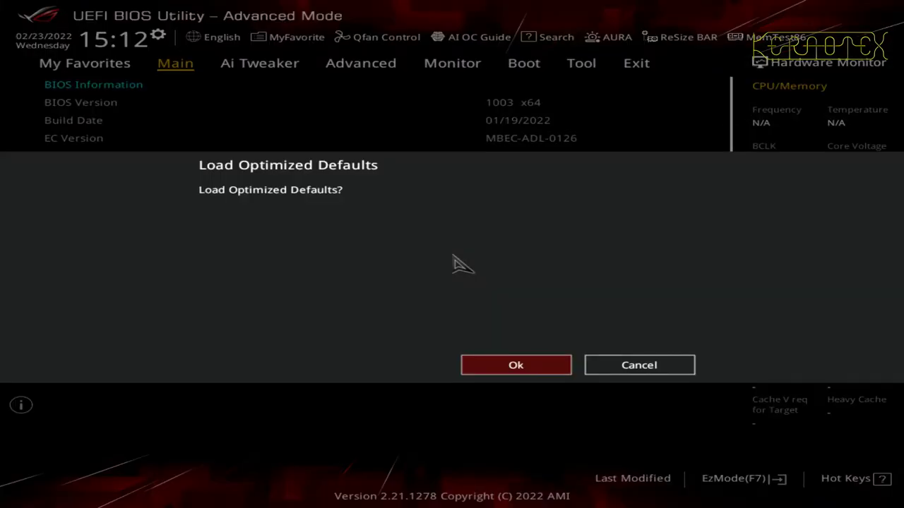
key(Return)
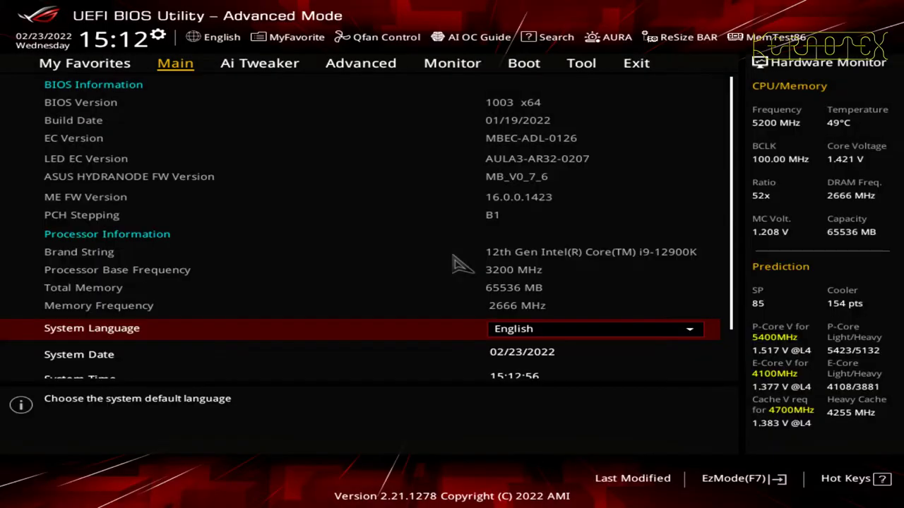
Recalibrate the cooler efficiency from scratch in the Ai Tweaker AI Features settings.
key(Down)
key(Down)
key(Down)
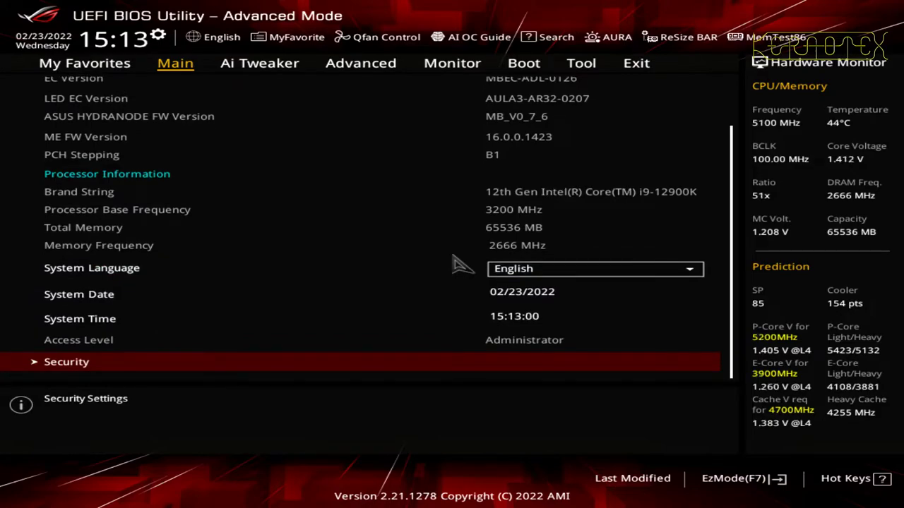
key(Right)
key(Down)
key(Down)
key(Down)
key(Down)
key(Down)
key(Down)
key(Down)
key(Down)
key(Down)
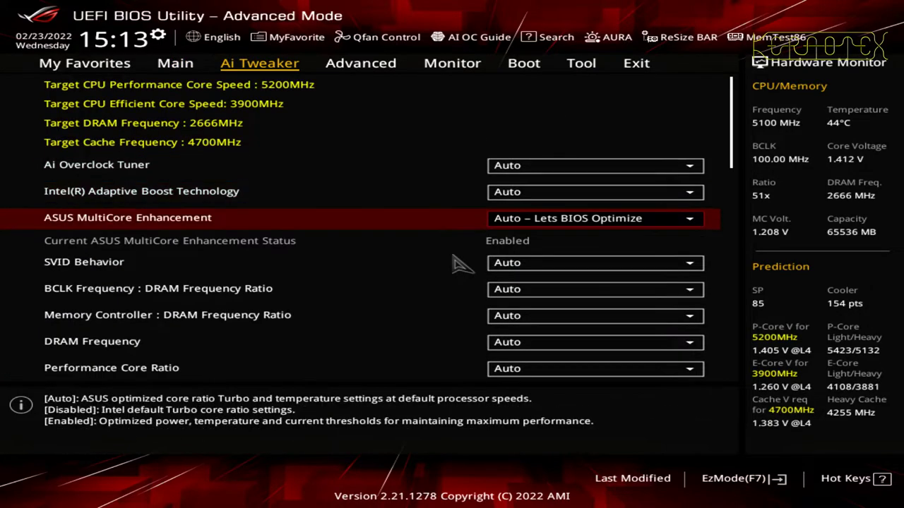
key(Down)
key(Down)
key(Down)
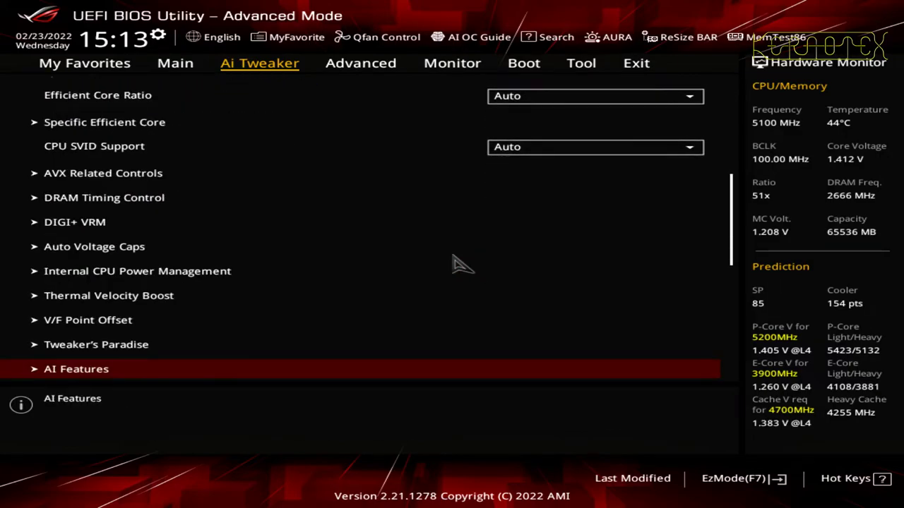
key(Down)
key(Up)
key(Return)
key(Down)
key(Down)
key(Down)
key(Down)
key(Down)
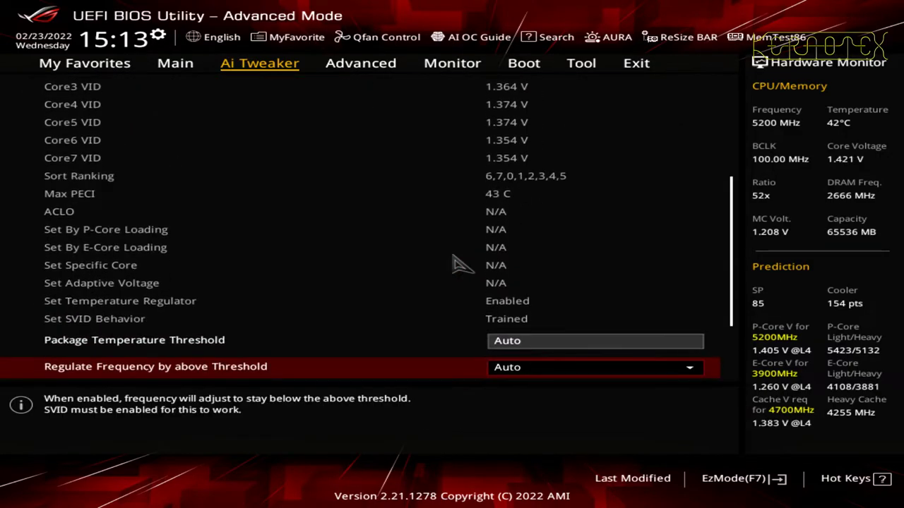
key(Up)
key(Up)
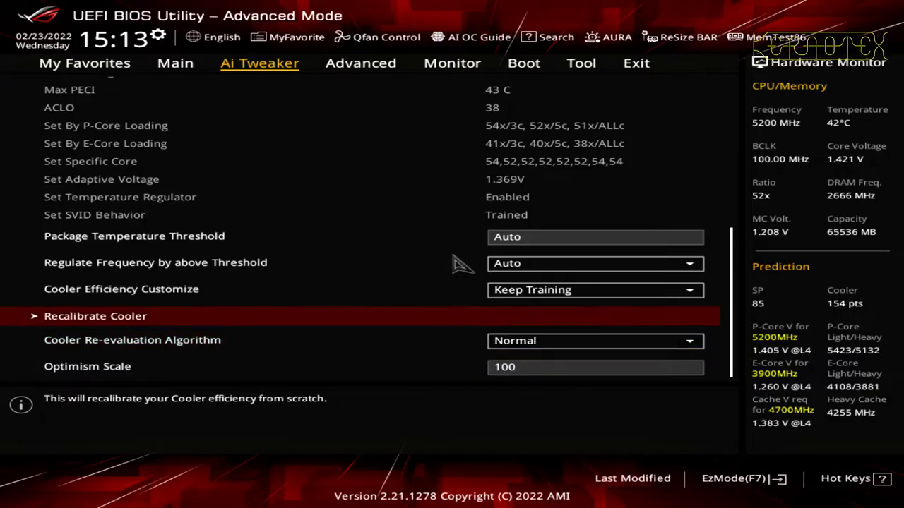
key(Return)
key(Return)
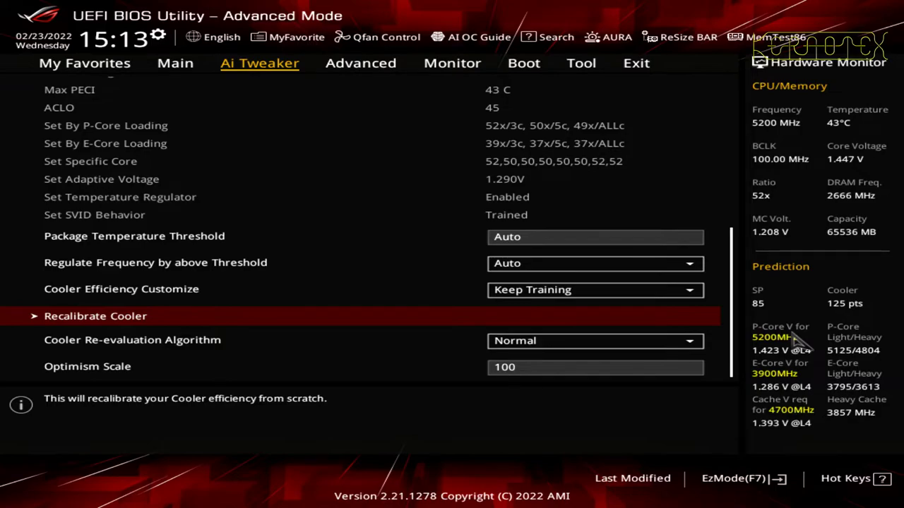
key(Up)
key(Home)
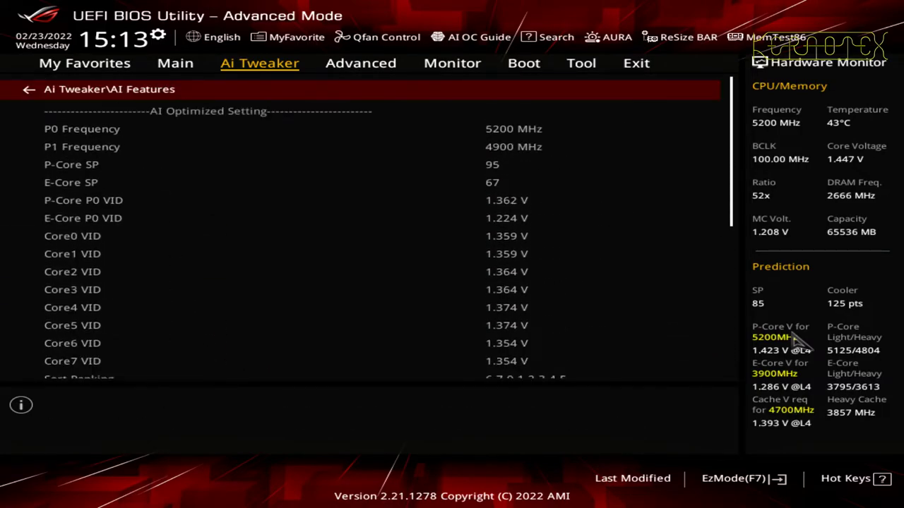
key(Escape)
key(Up)
key(Up)
key(Up)
key(Up)
key(Up)
key(Up)
key(Up)
key(Up)
key(Up)
key(Up)
key(Up)
key(Up)
key(Up)
key(Up)
key(Up)
key(Up)
key(Up)
key(Up)
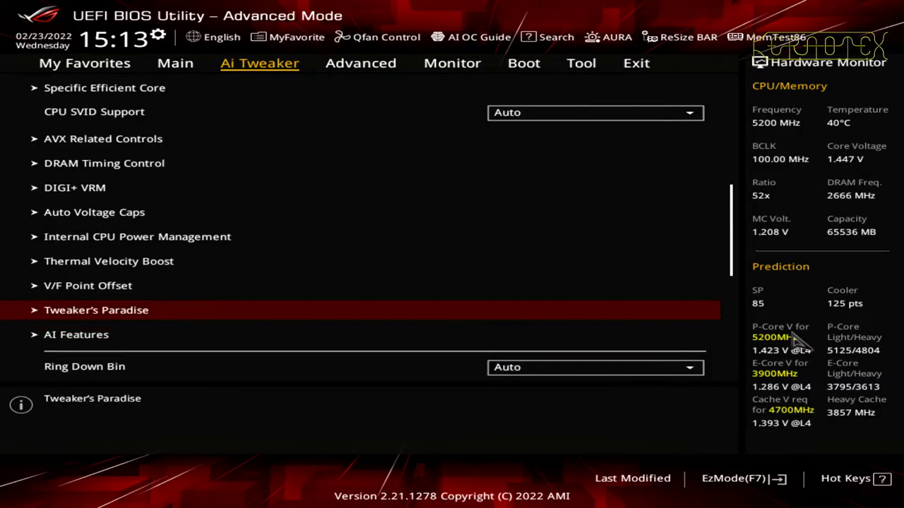
key(Up)
key(Up)
key(Up)
key(Up)
key(Up)
key(Up)
key(Up)
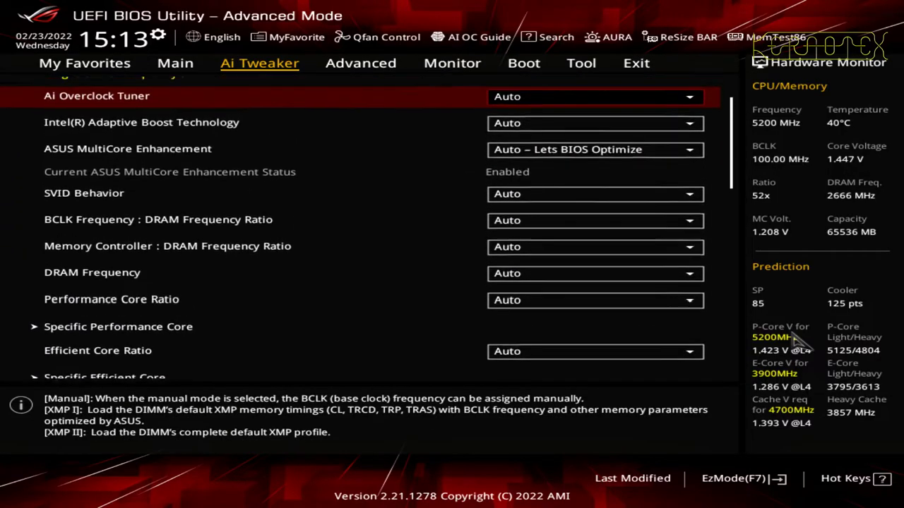
key(Return)
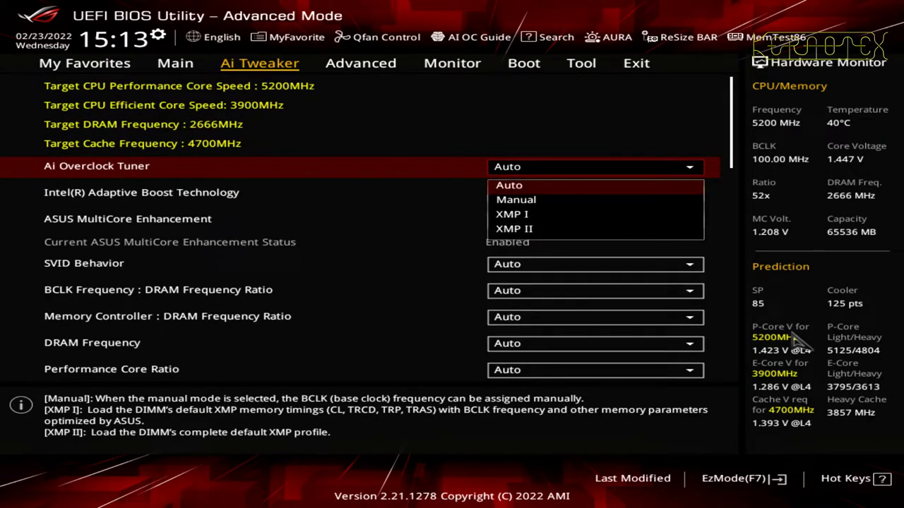
key(Down)
key(Down)
key(Down)
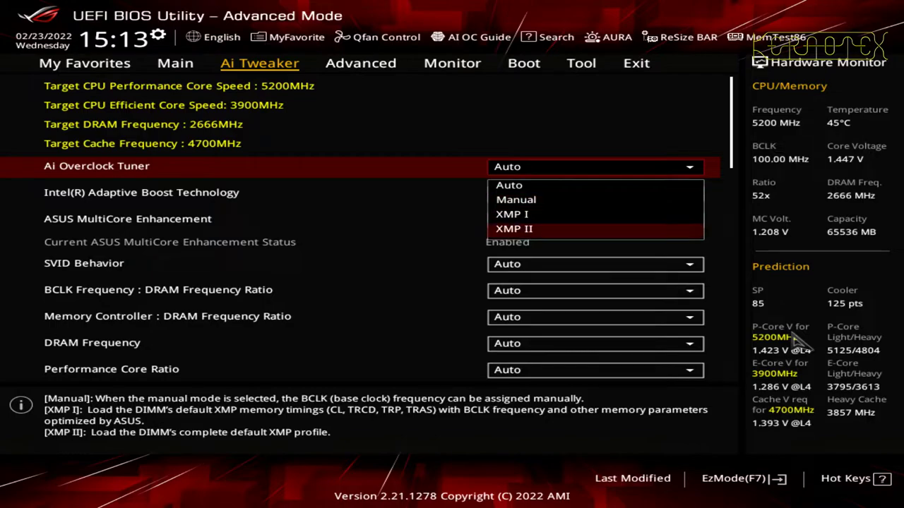
key(Return)
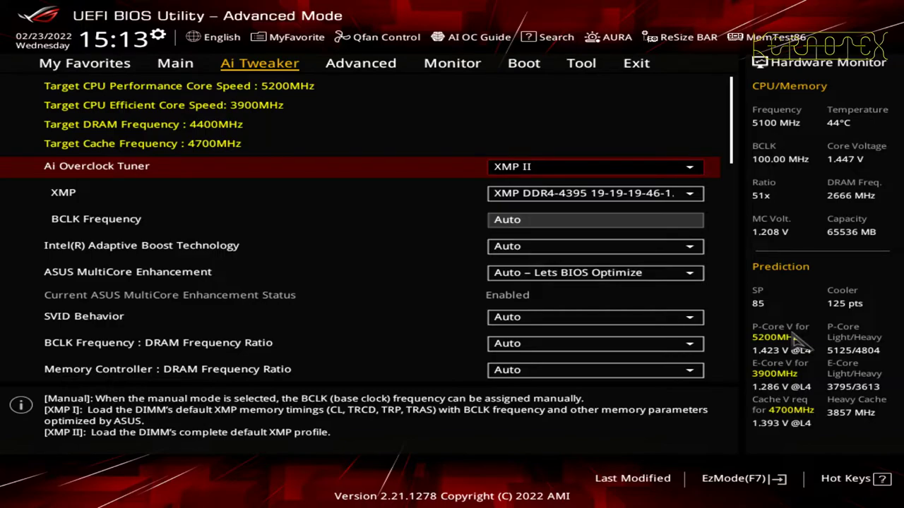
key(Down)
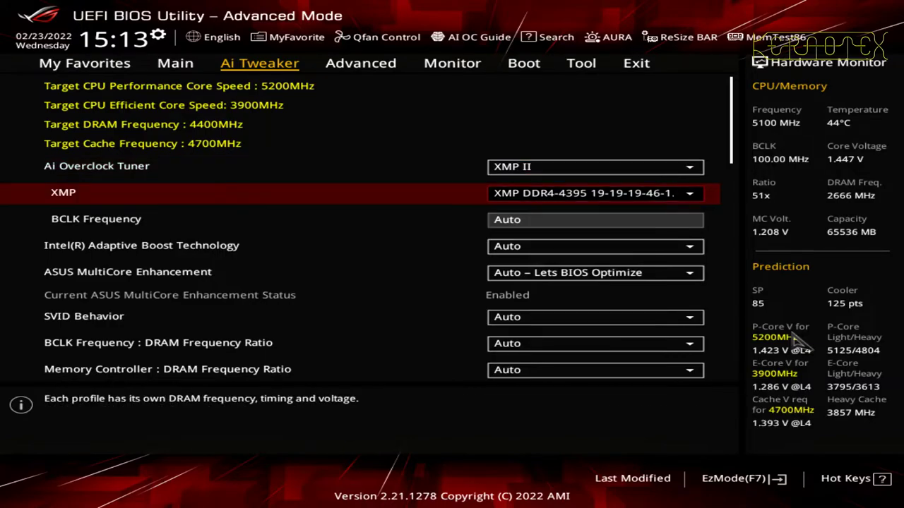
key(Return)
key(Return)
Set the CPU Fan Speed monitoring to Ignore, and save the configuration and reset the machine.
key(Right)
key(Right)
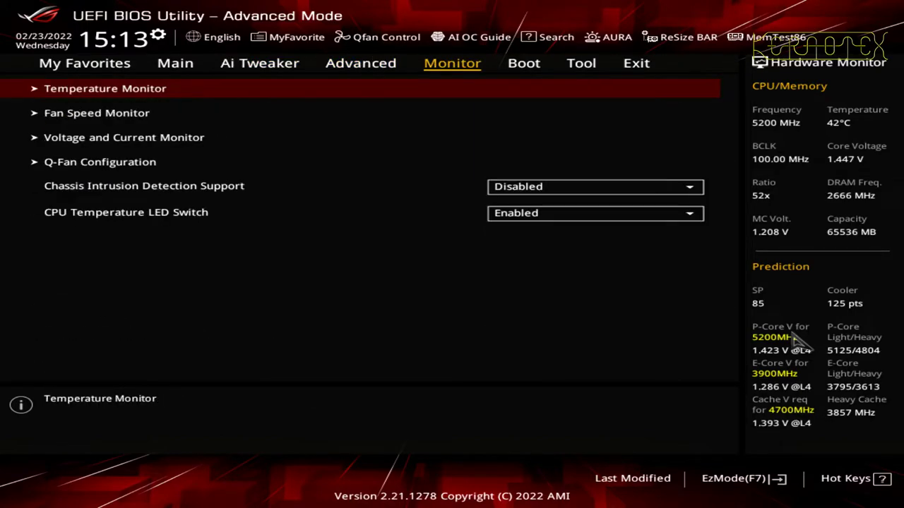
key(Down)
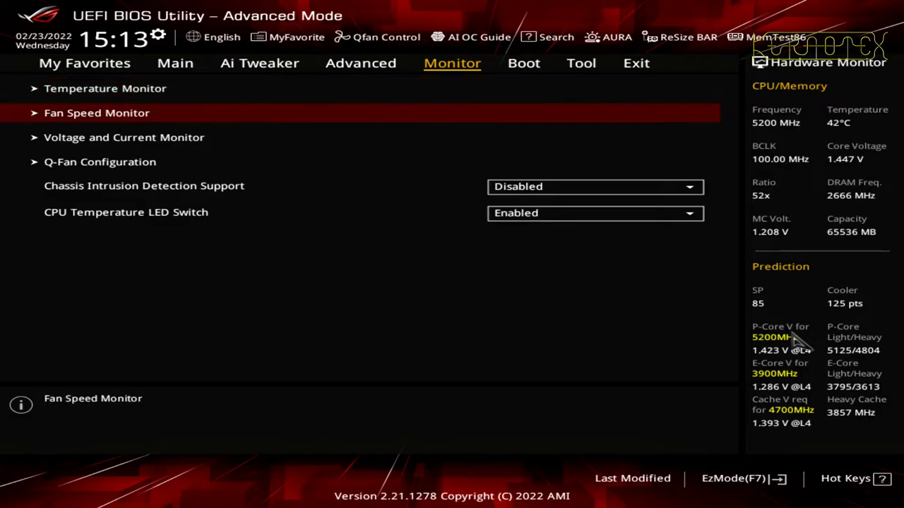
key(Return)
key(Down)
key(Return)
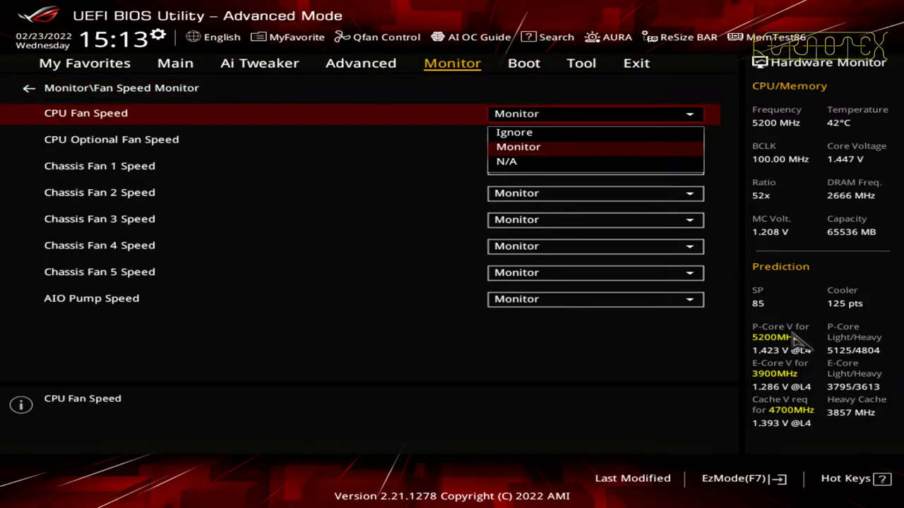
key(Up)
key(Return)
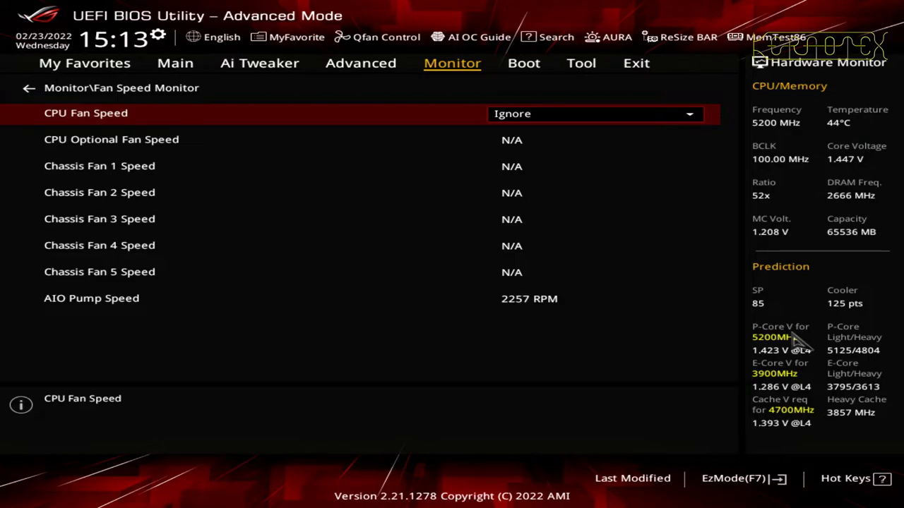
key(F10)
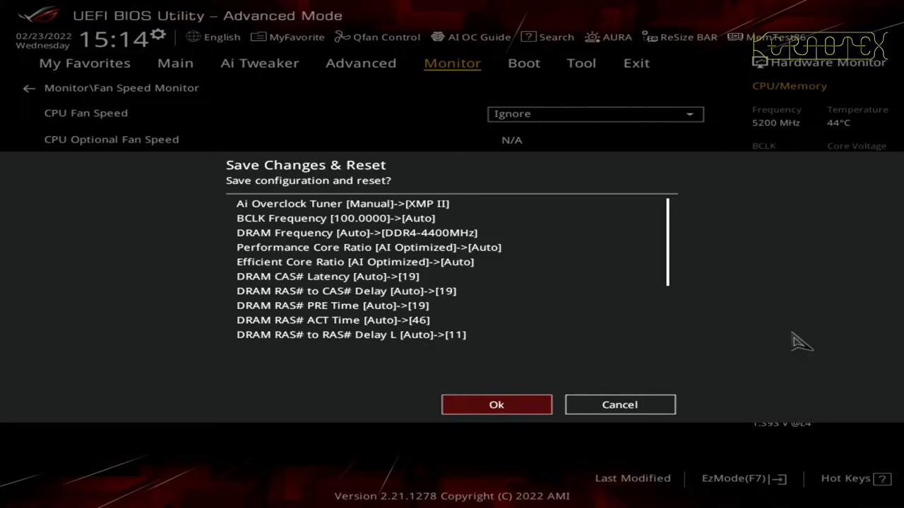
key(Return)
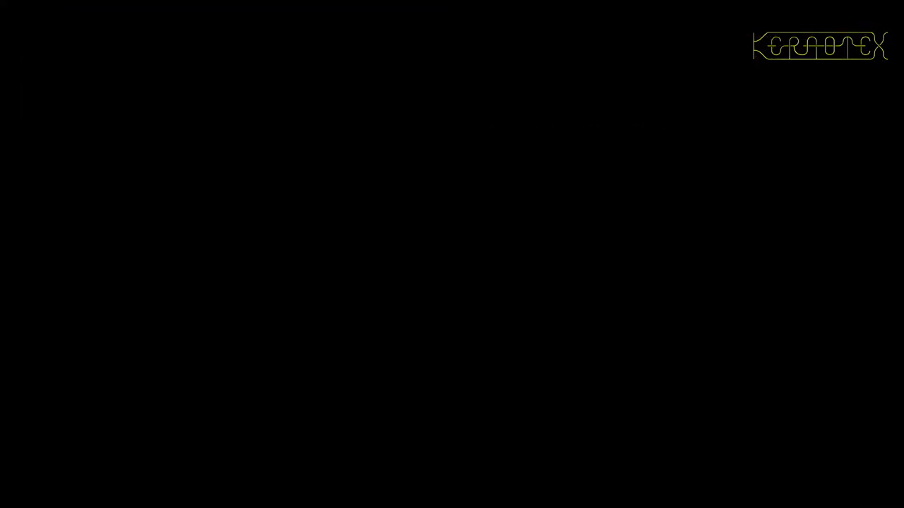
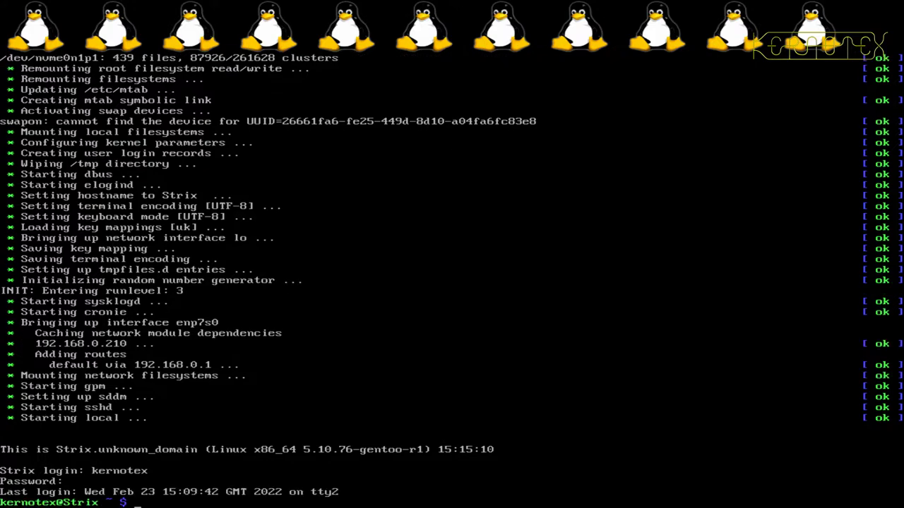
Start watching core_throttle_count for every CPU on the first console and log in on the second with the username and account password.
key(Up)
key(Return)
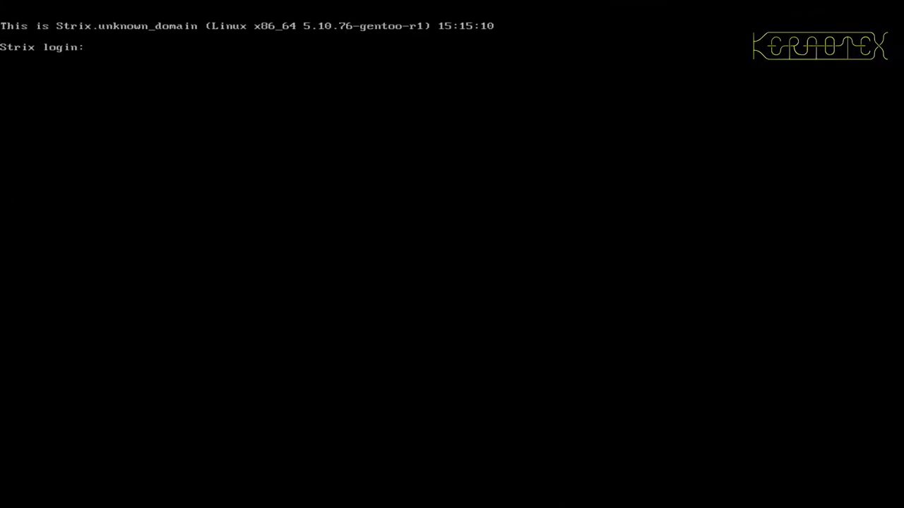
text(kernotex)
key(Return)
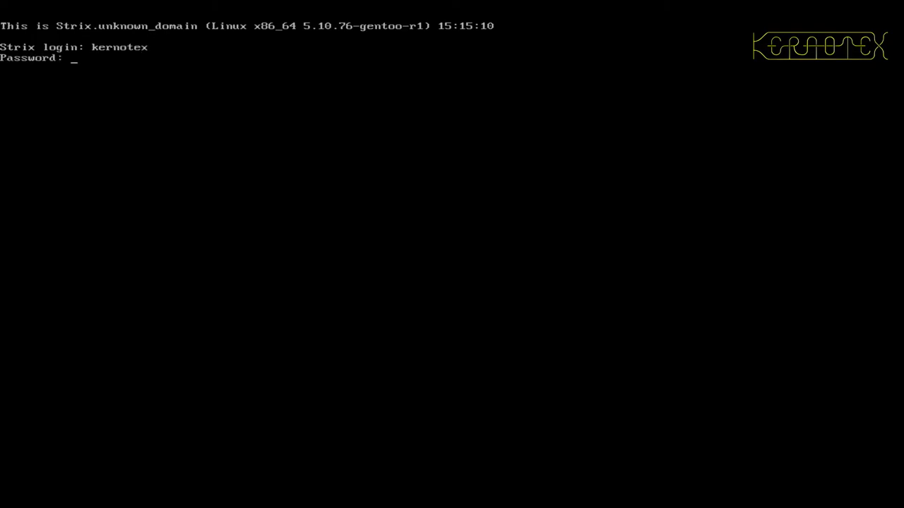
key(Return)
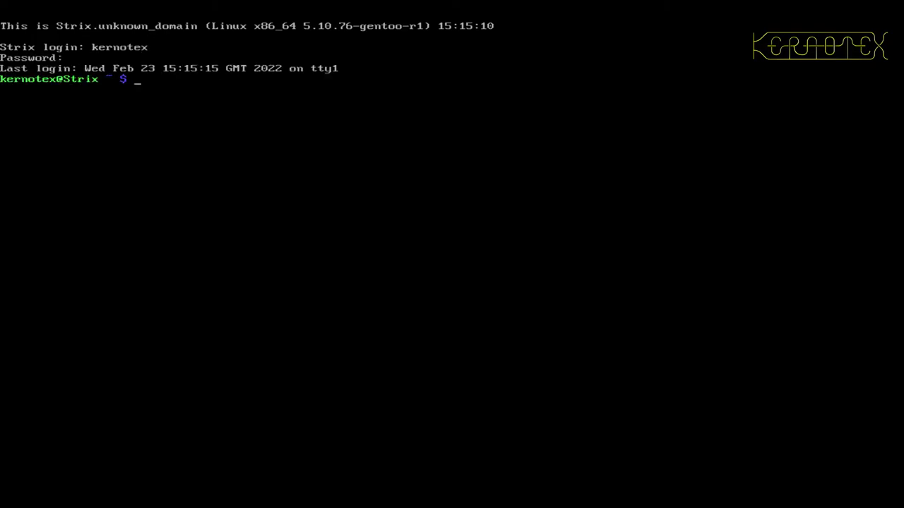
Change the second console's working directory to /usr/share/povray/scenes/advanced/benchmark/.
key(ctrl+r)
text(cd)
key(Return)
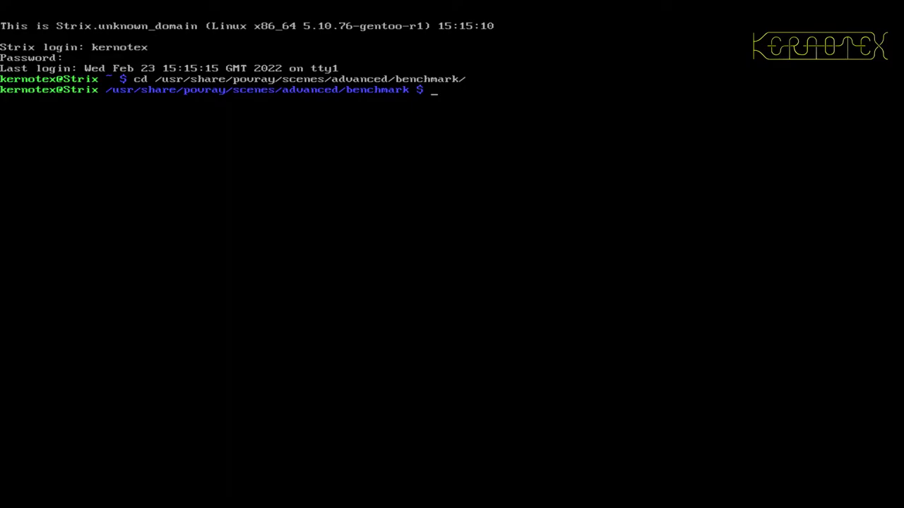
Recall and run time povray benchmark.pov -w1080 -h1080 +a0.3 +v +d -f -x +wt24 from the command history.
key(ctrl+r)
text(c)
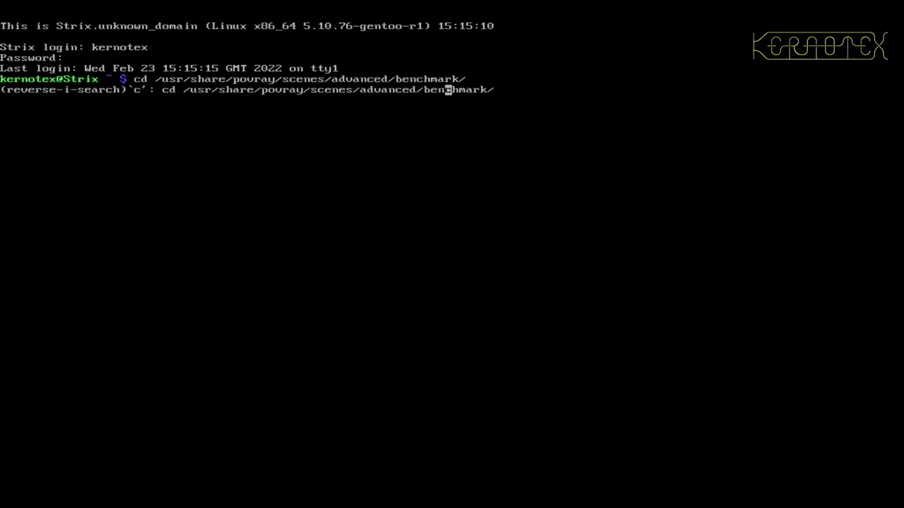
key(BackSpace)
text(pove)
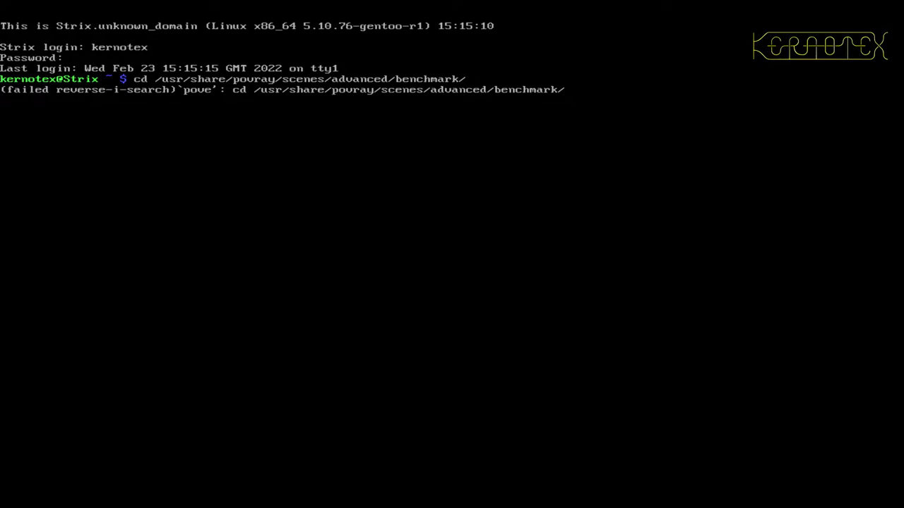
key(BackSpace)
key(ctrl+r)
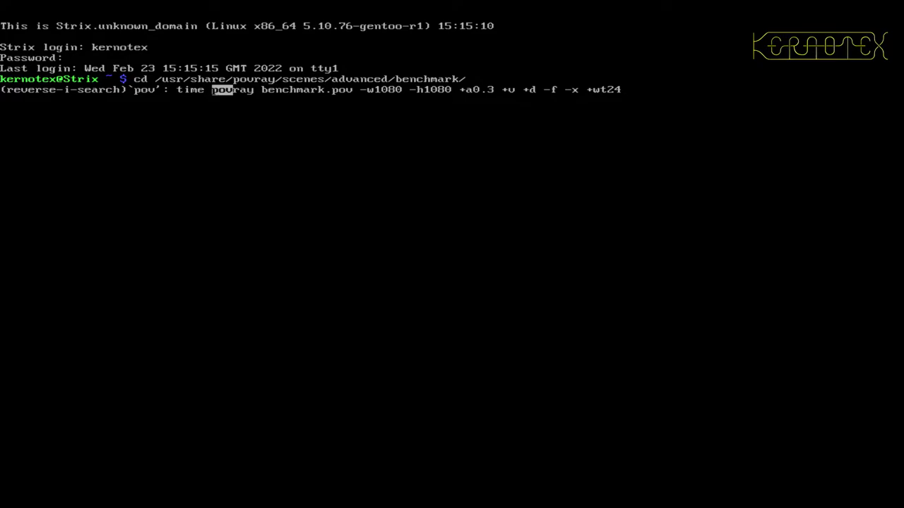
key(Return)
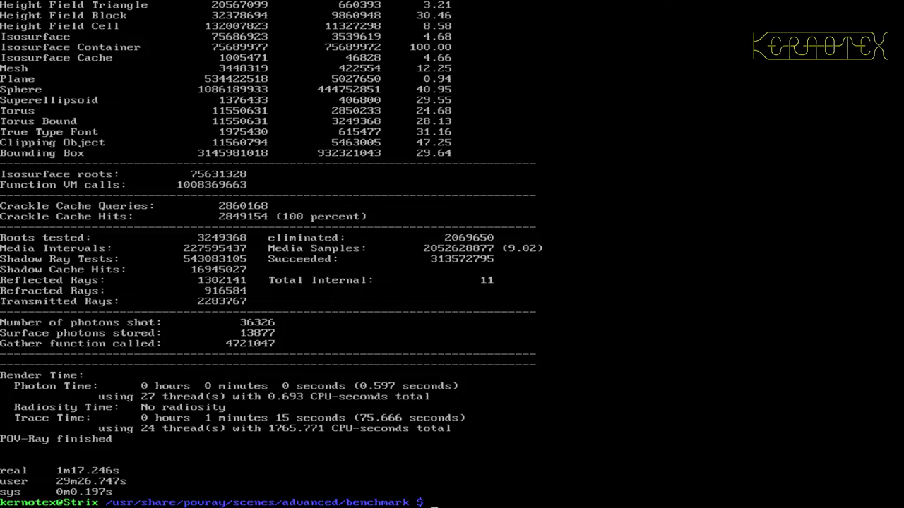
Log out of both consoles, stopping the core_throttle_count watch on the first, and reboot into the BIOS setup.
key(ctrl+d)
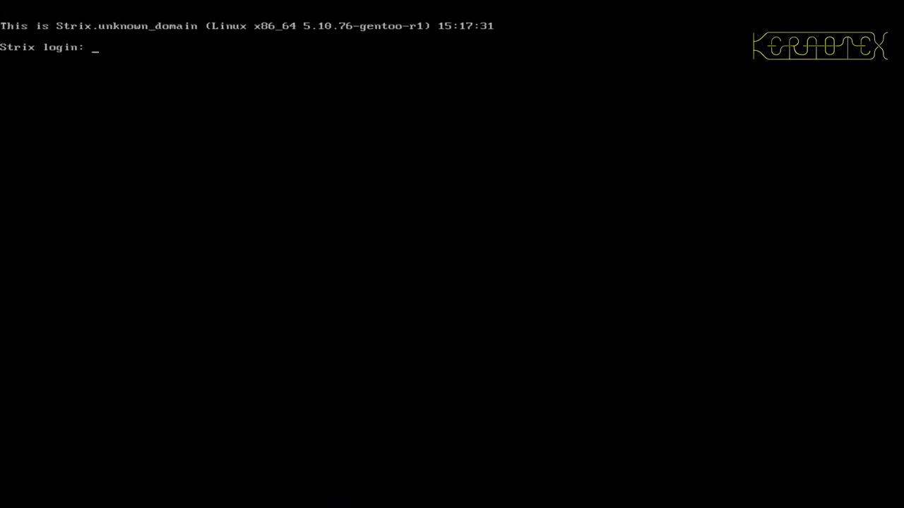
key(alt+F2)
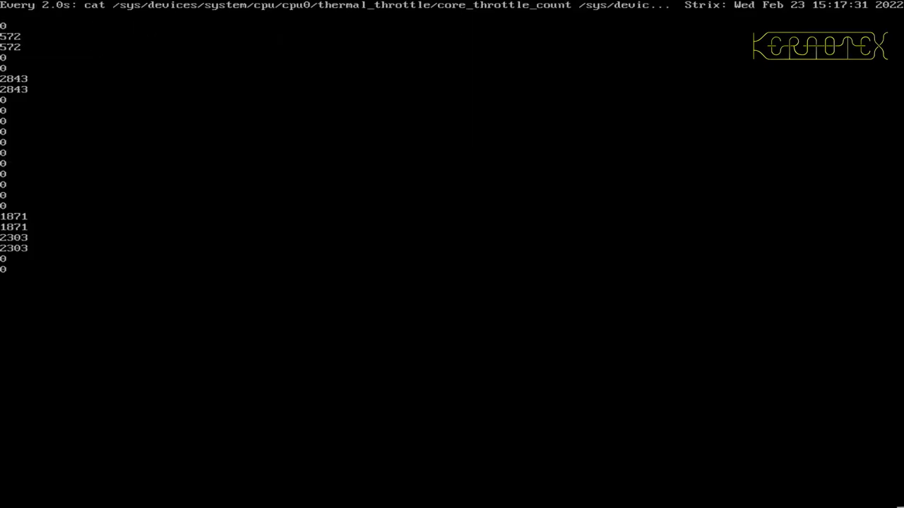
key(ctrl+c)
key(ctrl+d)
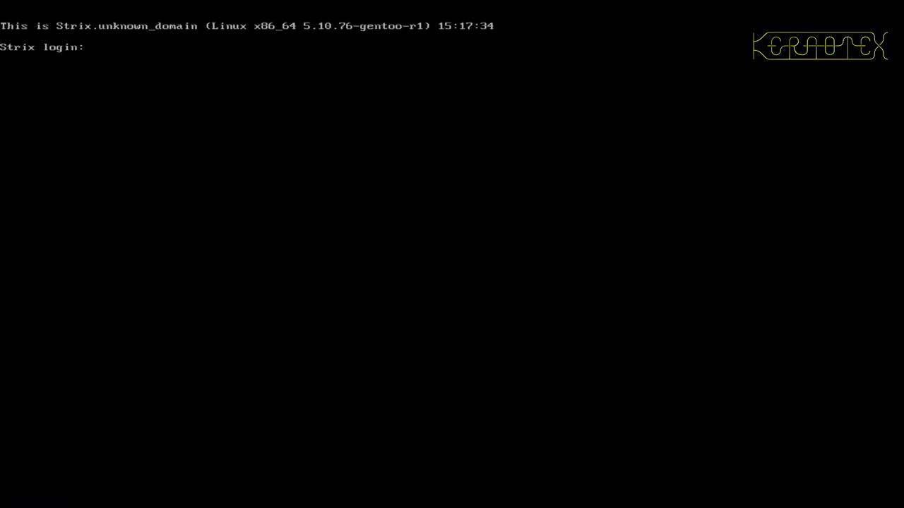
key(ctrl+alt+Delete)
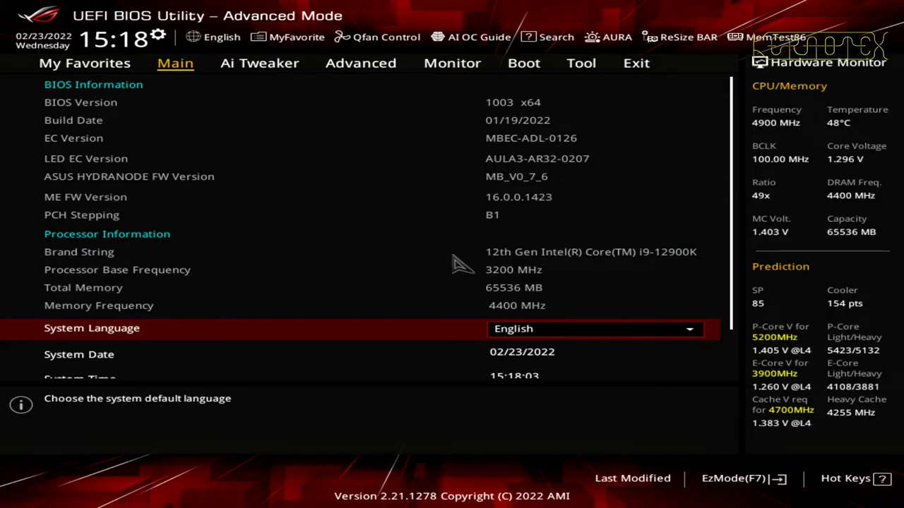
Keep the Ai Overclock Tuner on XMP II and set the Performance Core Ratio to AI Optimized.
key(Right)
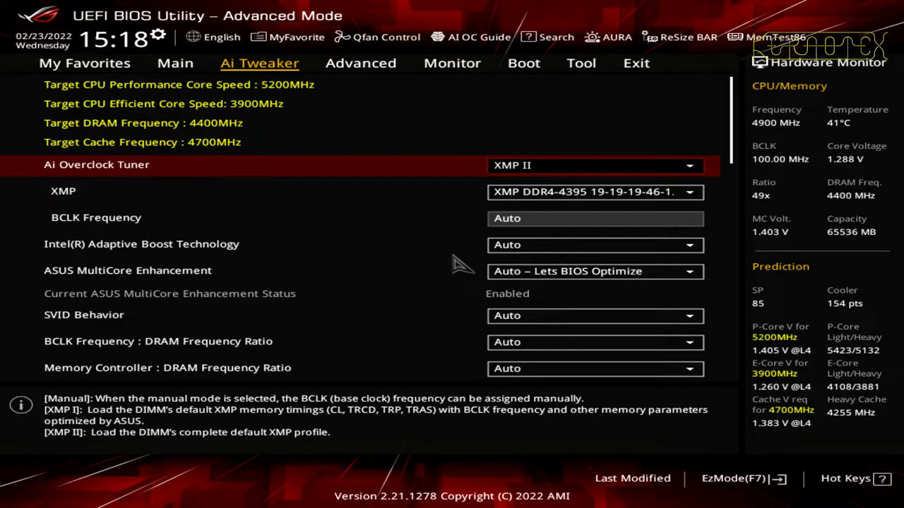
key(Return)
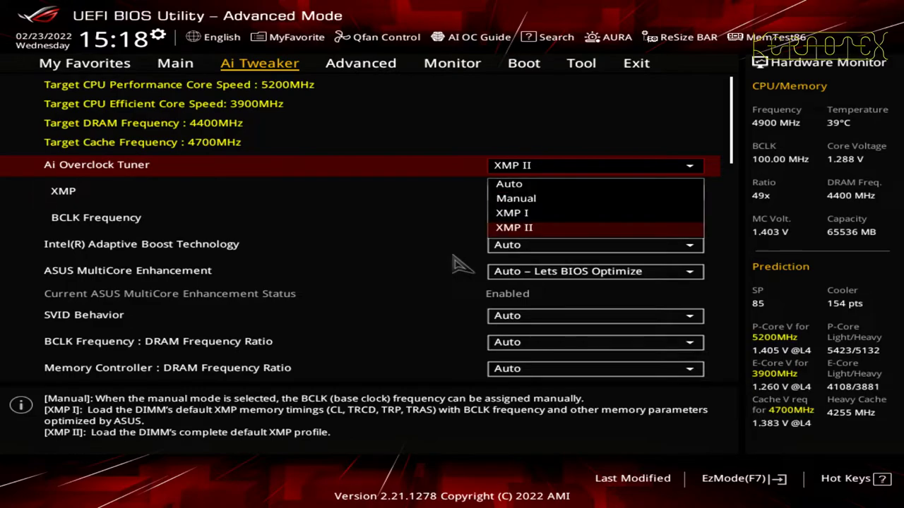
key(Return)
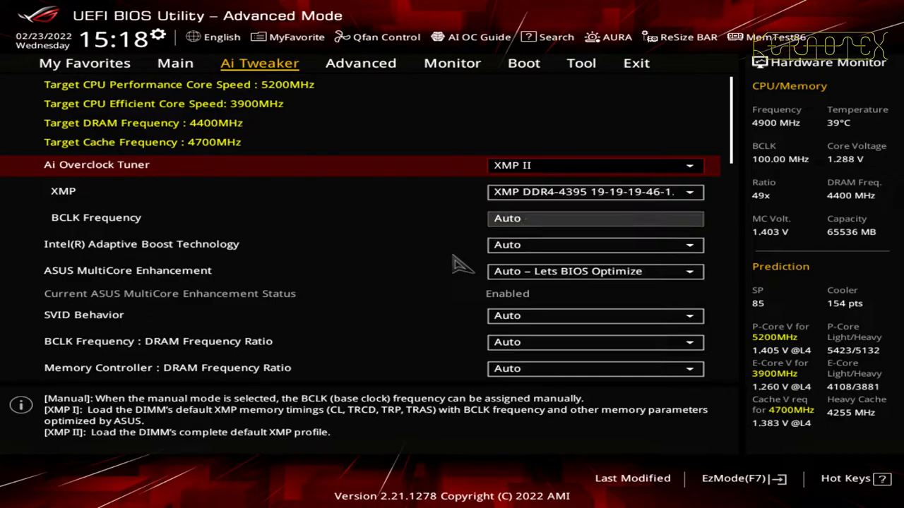
key(Down)
key(Down)
key(Down)
key(Down)
key(Down)
key(Down)
key(Down)
key(Down)
key(Down)
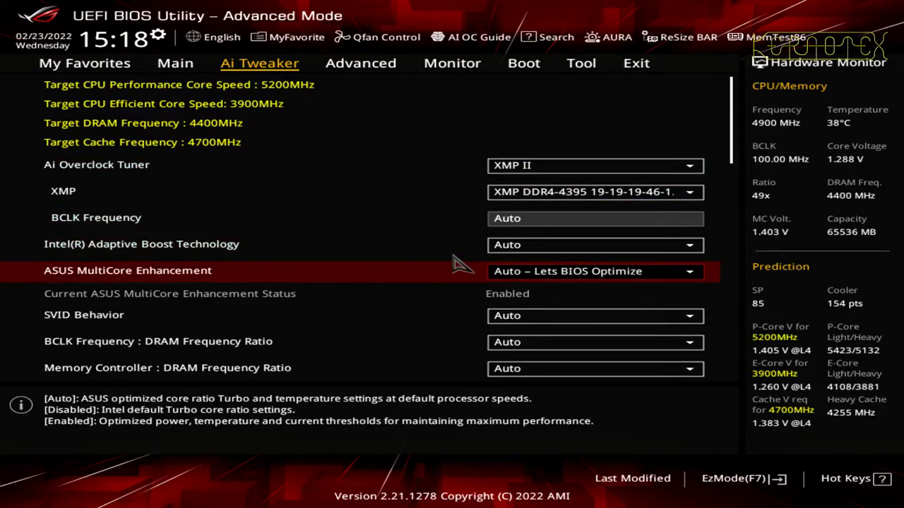
key(Return)
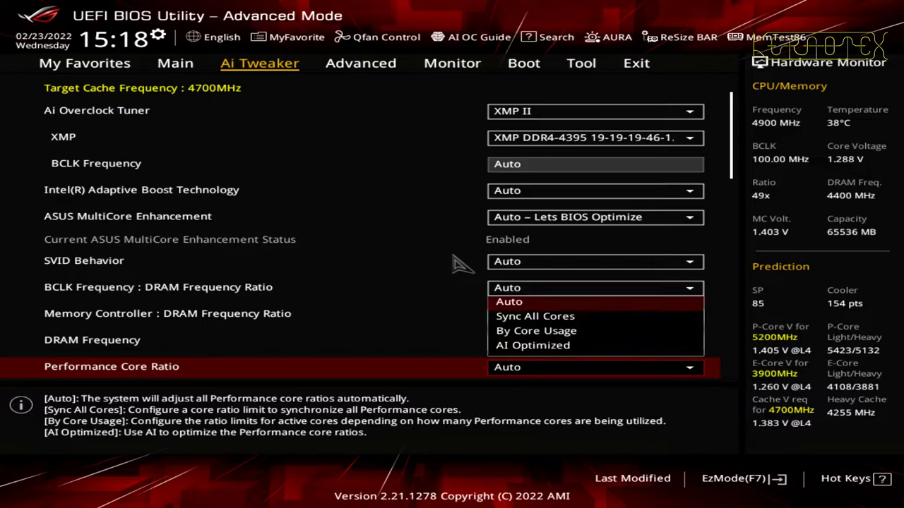
key(Down)
key(Down)
key(Down)
key(Return)
Set the Efficient Core Ratio to AI Optimized, leaving Optimized AVX Frequency on Normal Use.
key(Down)
key(Down)
key(Down)
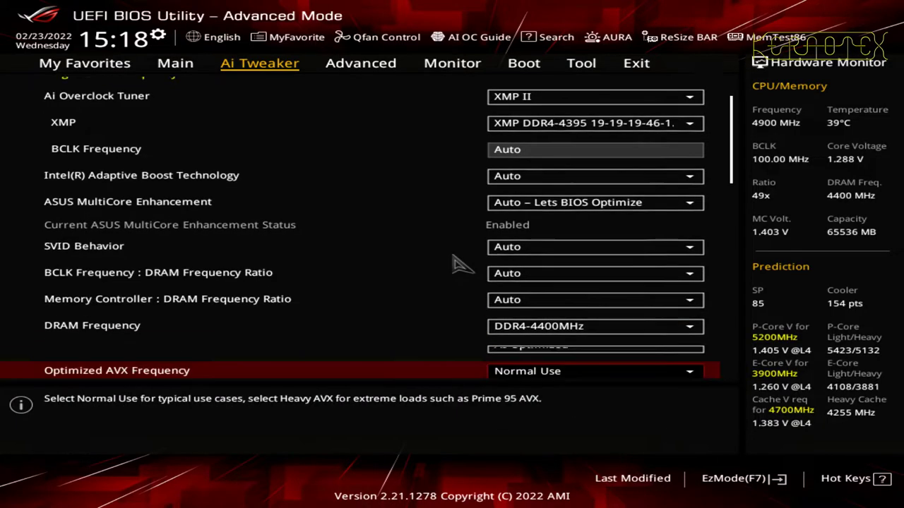
key(Up)
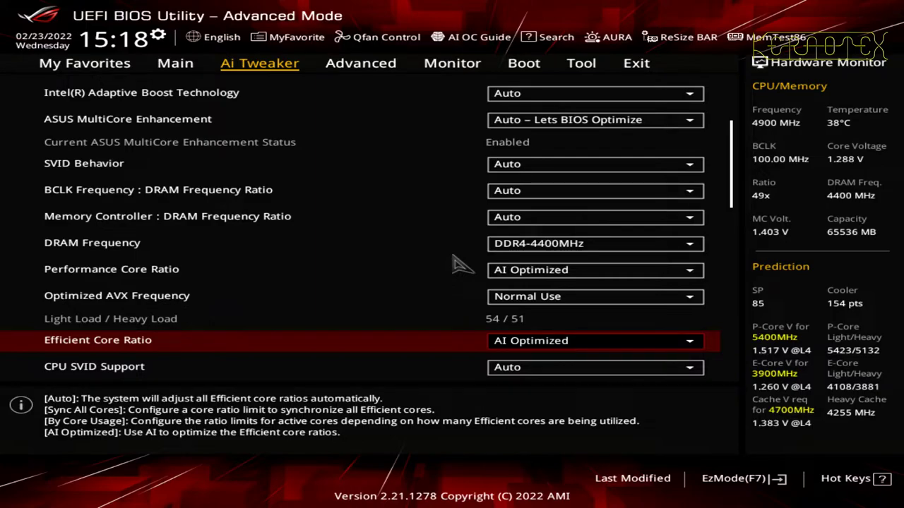
Save the configuration and reset, agree to stop updating the cooler score, and save and reset once more.
key(F10)
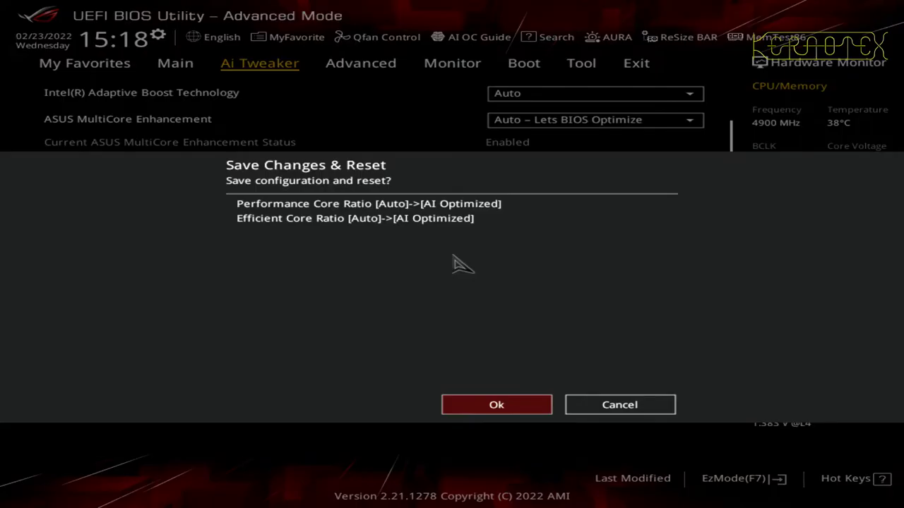
key(Return)
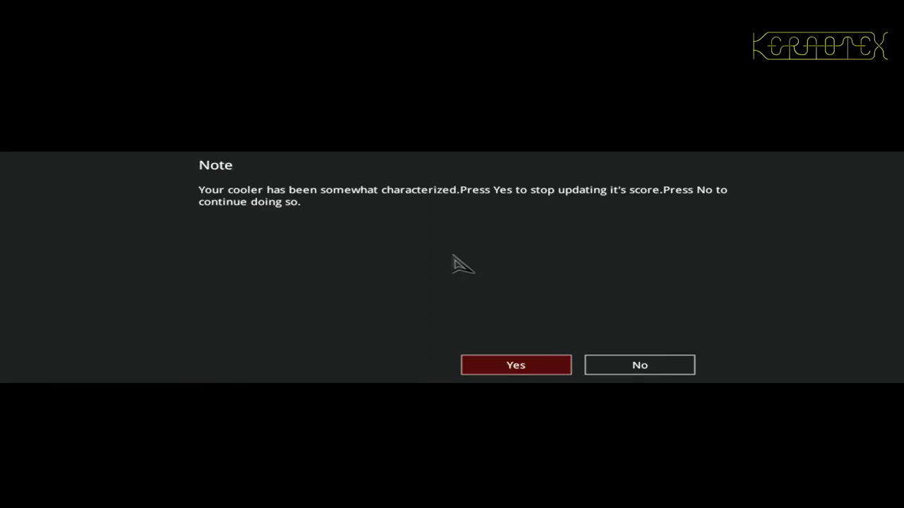
key(Return)
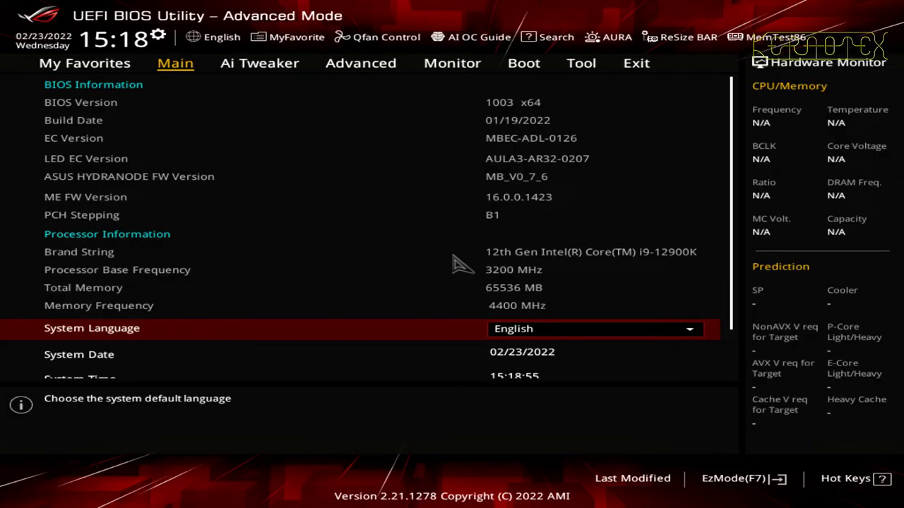
key(F10)
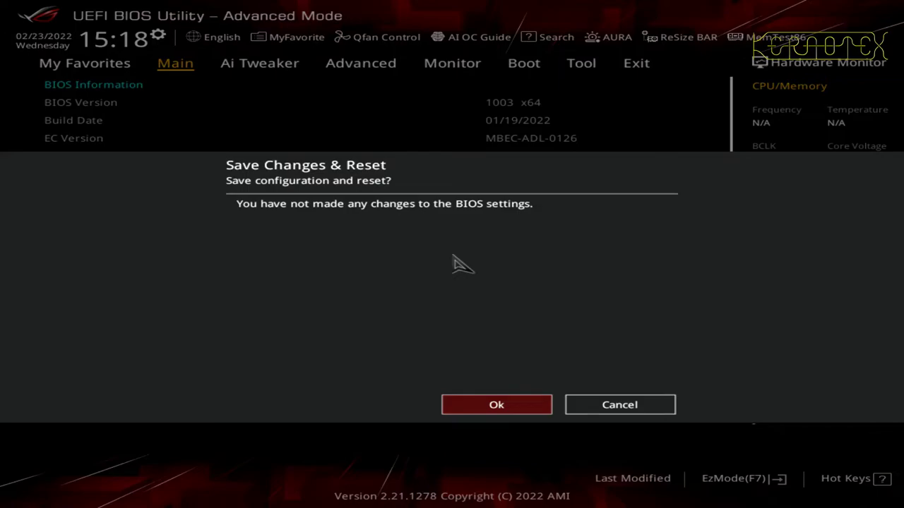
key(Return)
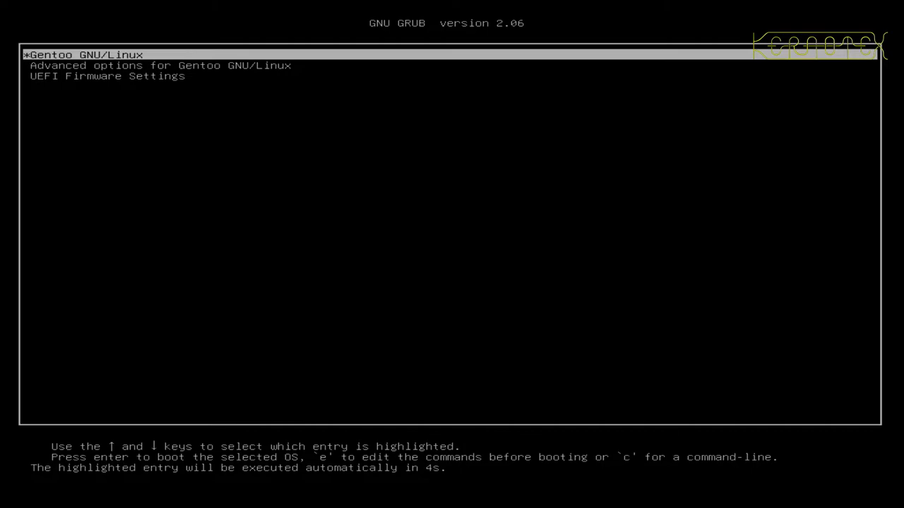
Boot Gentoo GNU/Linux with Linux 5.10.76-gentoo-r1 from the advanced boot options, in normal rather than recovery mode.
key(Down)
key(Return)
key(End)
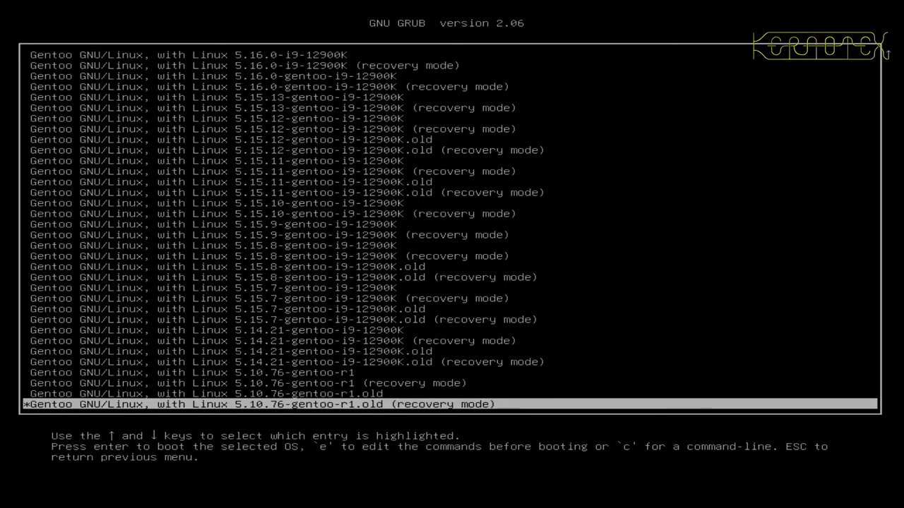
key(Up)
key(Up)
key(Up)
key(Return)
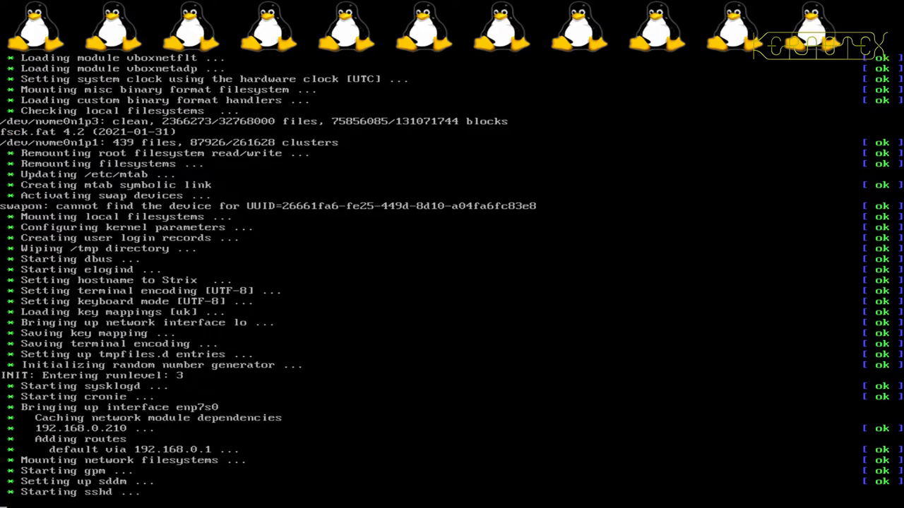
Log in on the first console with the username and account password and start watching core_throttle_count for every CPU.
text(kernotex)
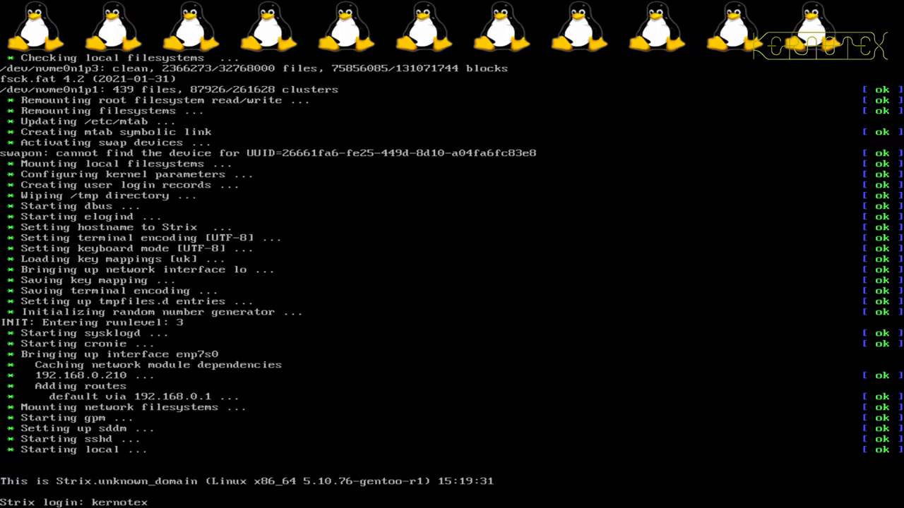
key(Return)
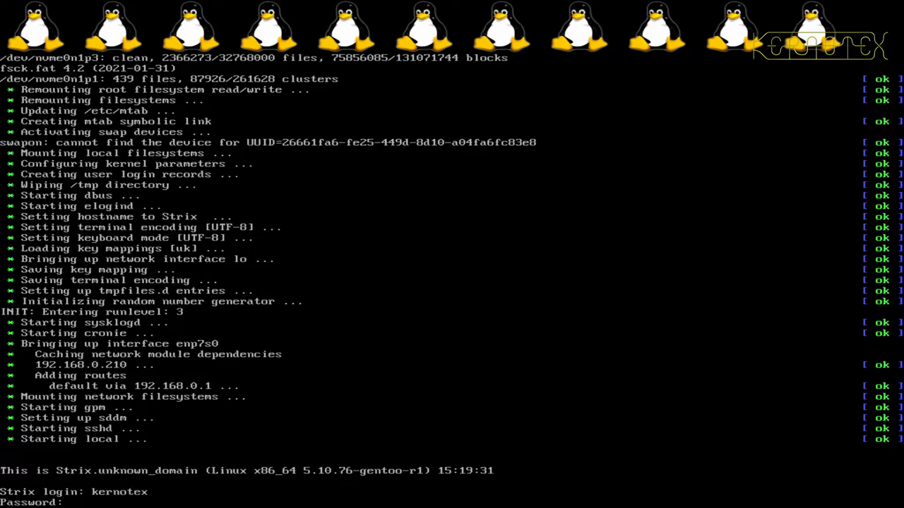
key(Return)
key(Up)
key(Return)
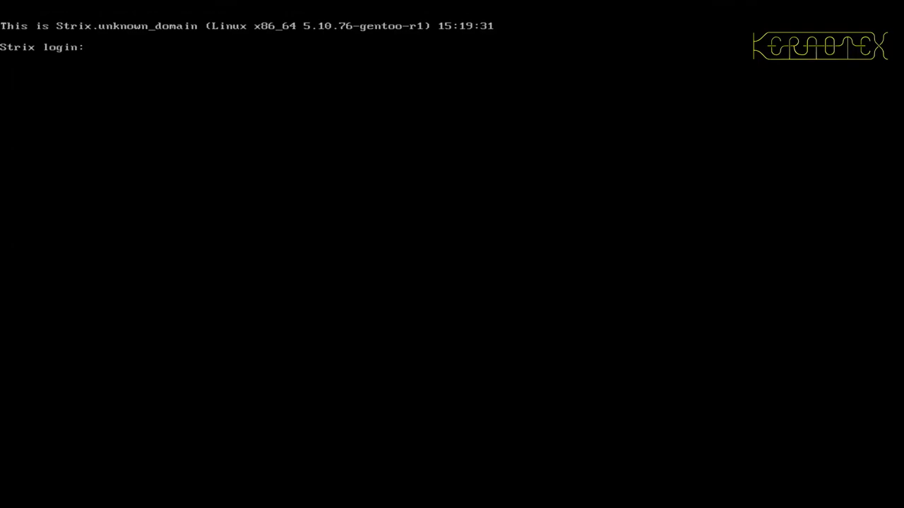
Log in on the second console with the username and account password and change to /usr/share/povray/scenes/advanced/benchmark/.
text(kernotex)
key(Return)
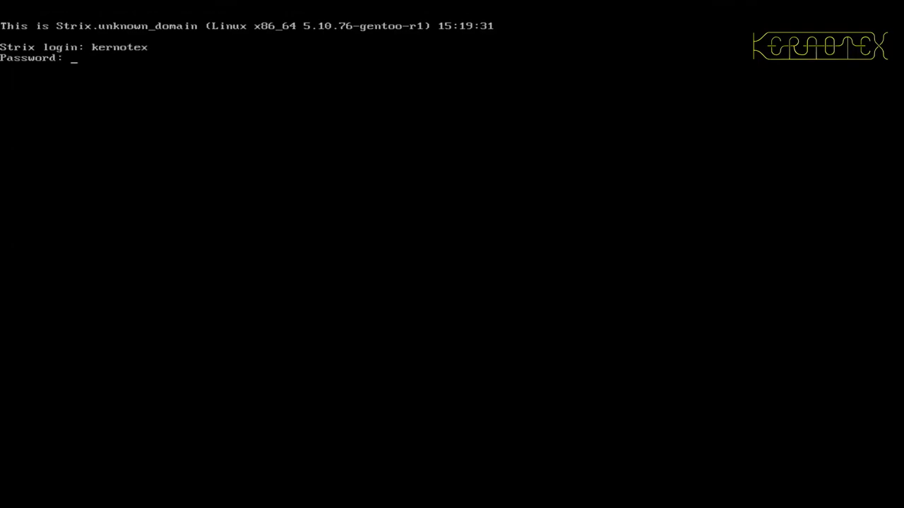
key(Return)
text(watch cat /sys/devices/system/cpu/cpu*/thermal_throttle/core_throttle_count)
key(Up)
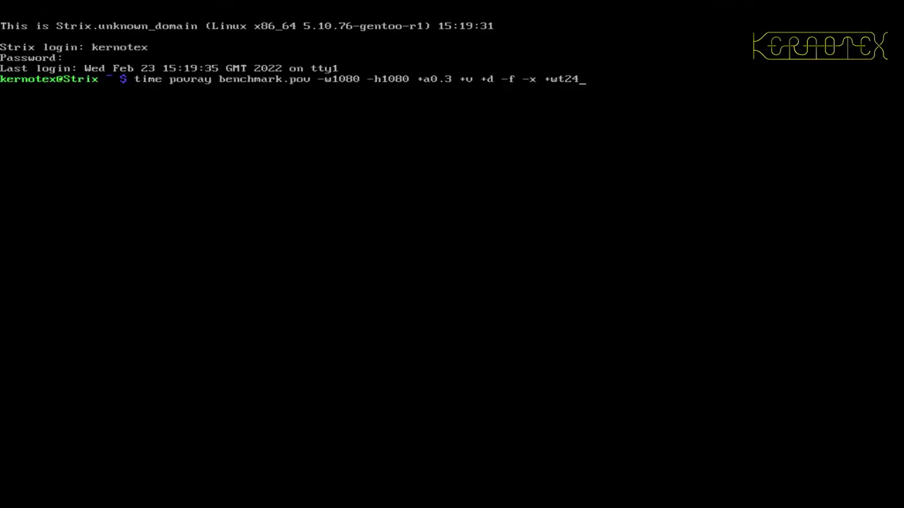
key(Up)
key(Return)
Run time povray benchmark.pov -w1080 -h1080 +a0.3 +v +d -f -x +wt24 twice, one run after the other.
key(Up)
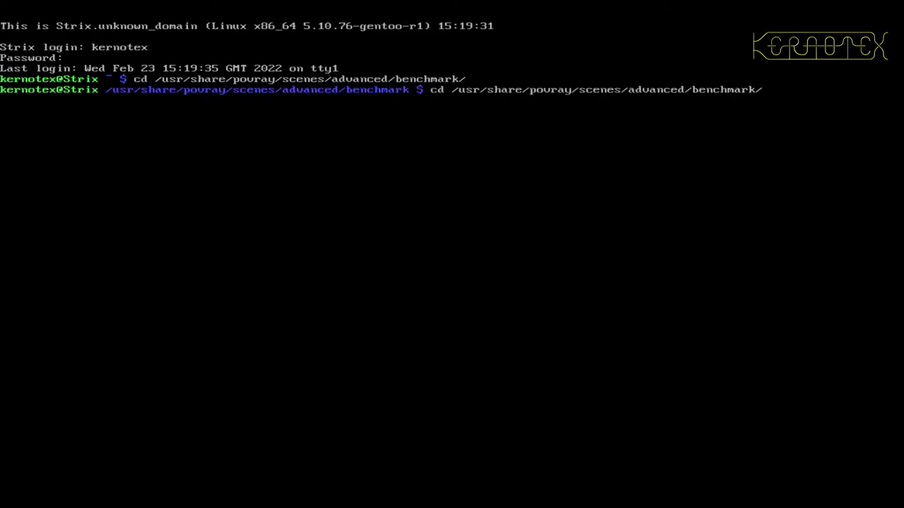
key(Up)
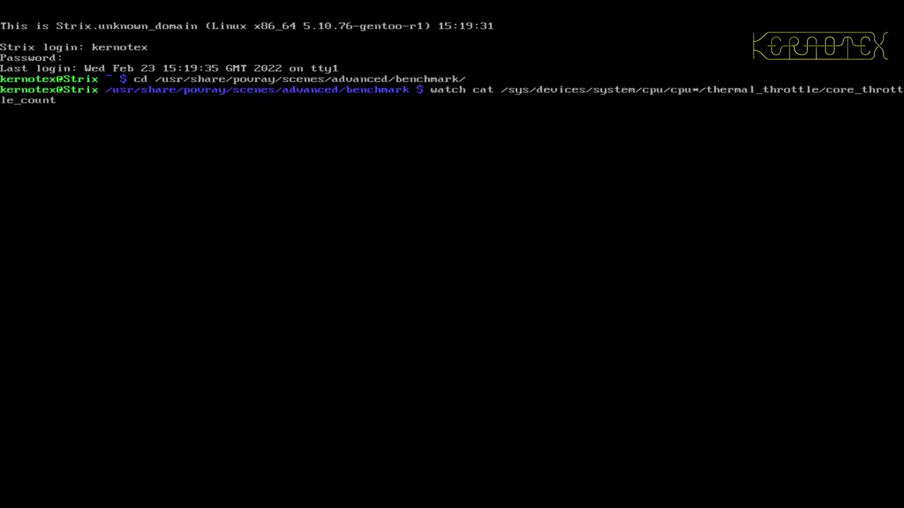
key(Up)
key(Return)
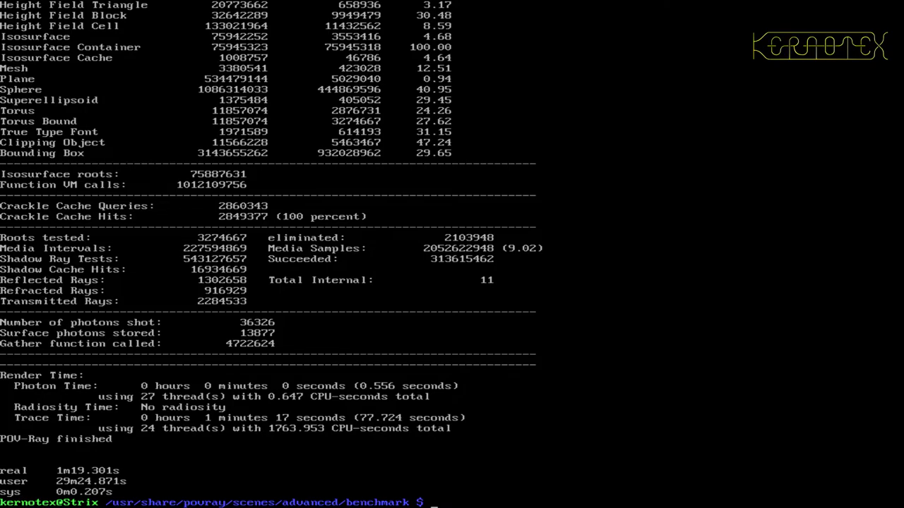
key(Up)
key(Return)
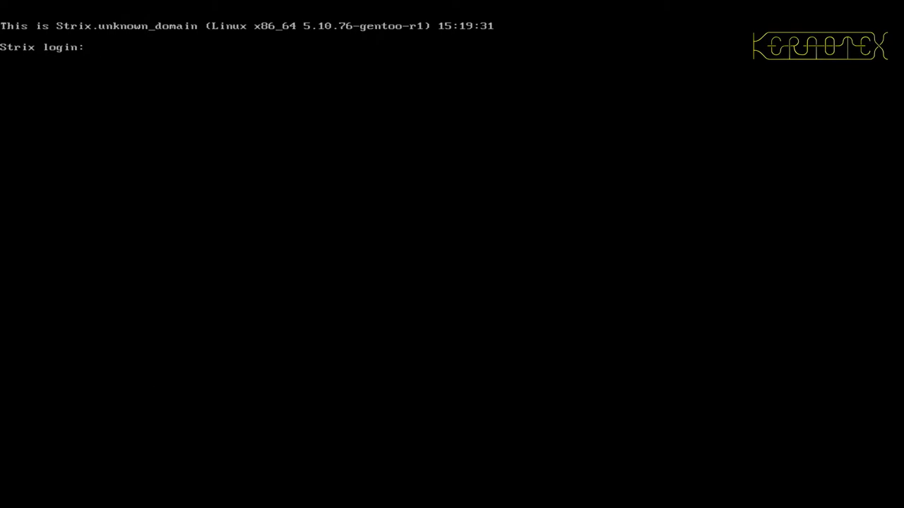
Check the running processes with top on a third console, logging in with the username and account password and out again.
text(kernotex)
key(Return)
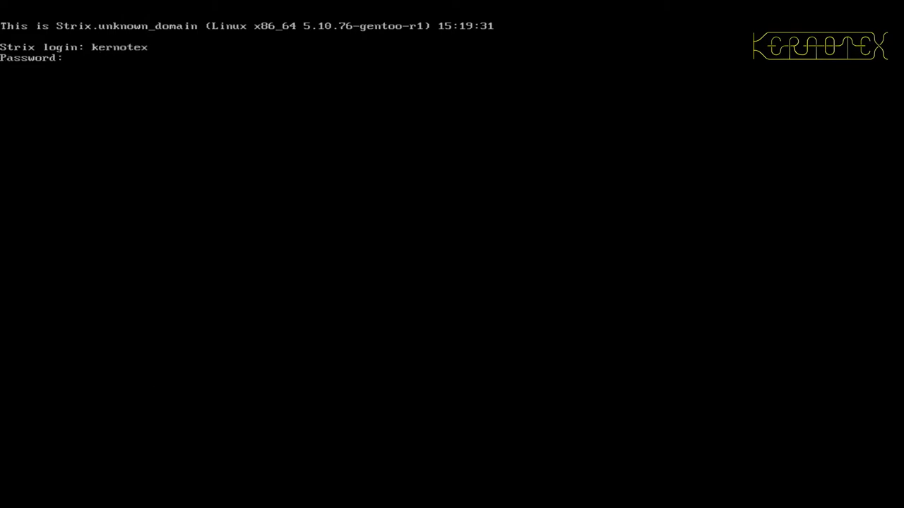
key(Return)
text(top)
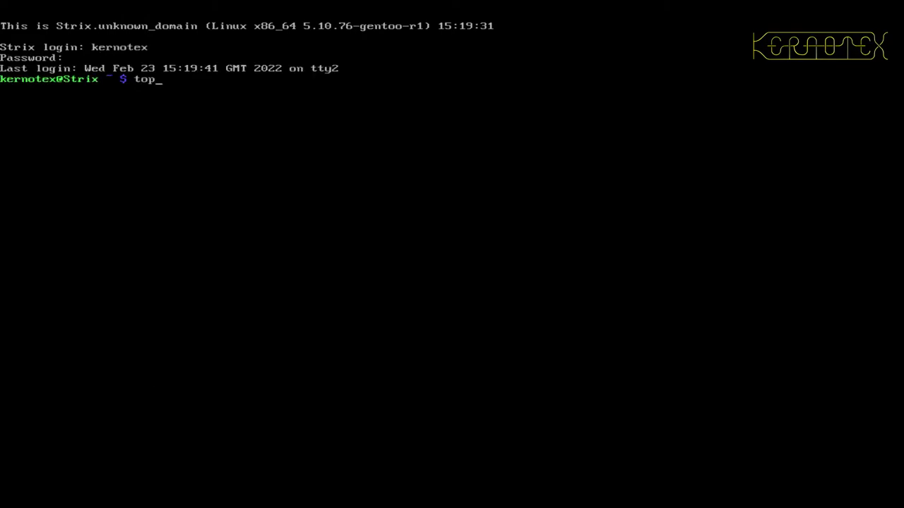
key(Return)
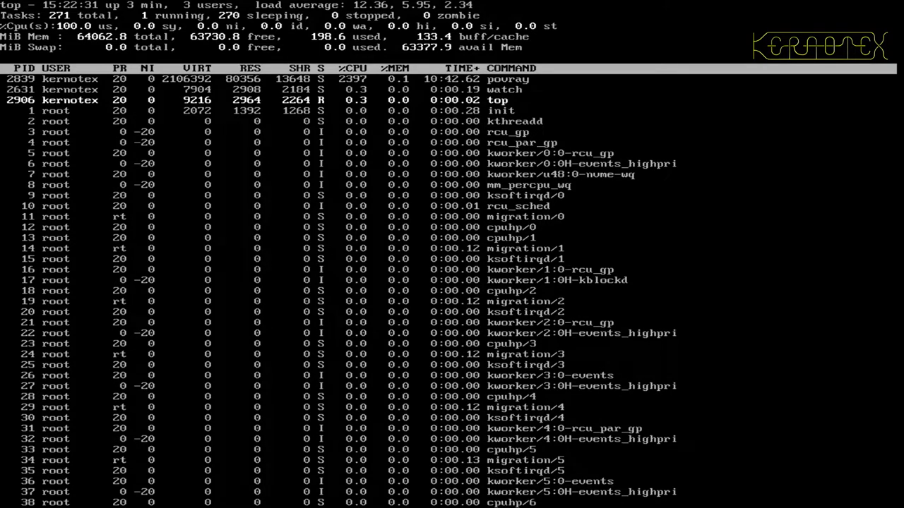
key(ctrl+d)
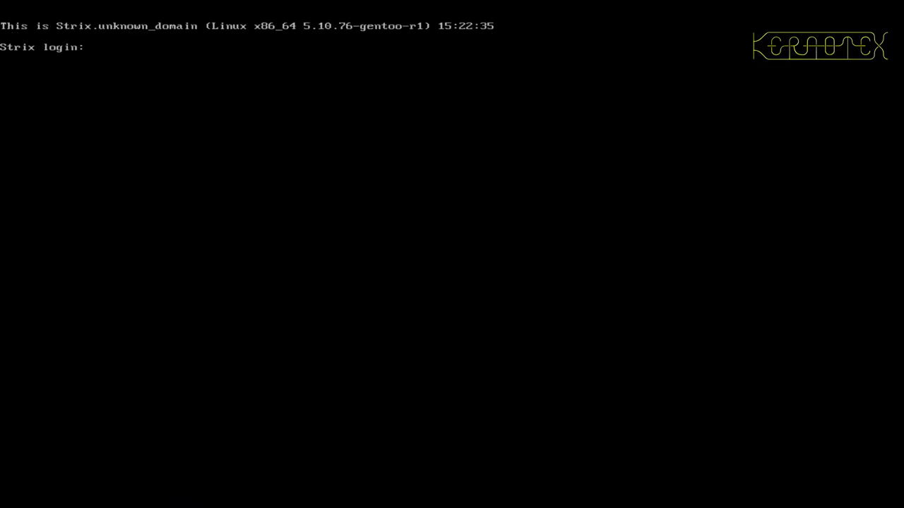
Stop the running POV-Ray render and the core_throttle_count watch, and reboot the computer into the UEFI BIOS setup.
key(alt+F1)
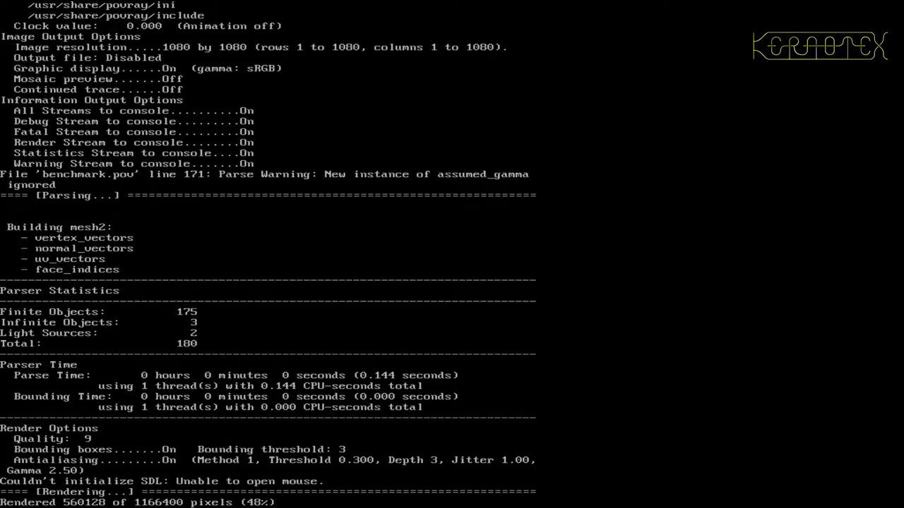
key(ctrl+c)
key(alt+F2)
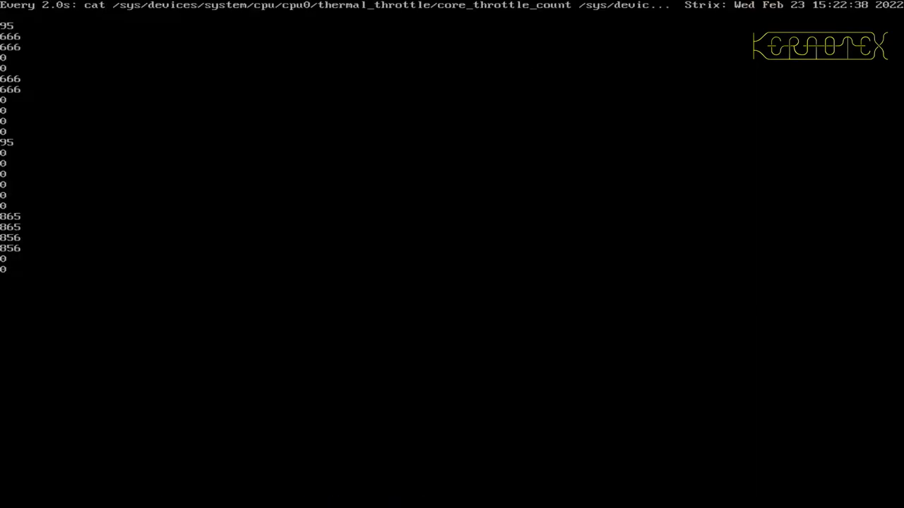
key(ctrl+c)
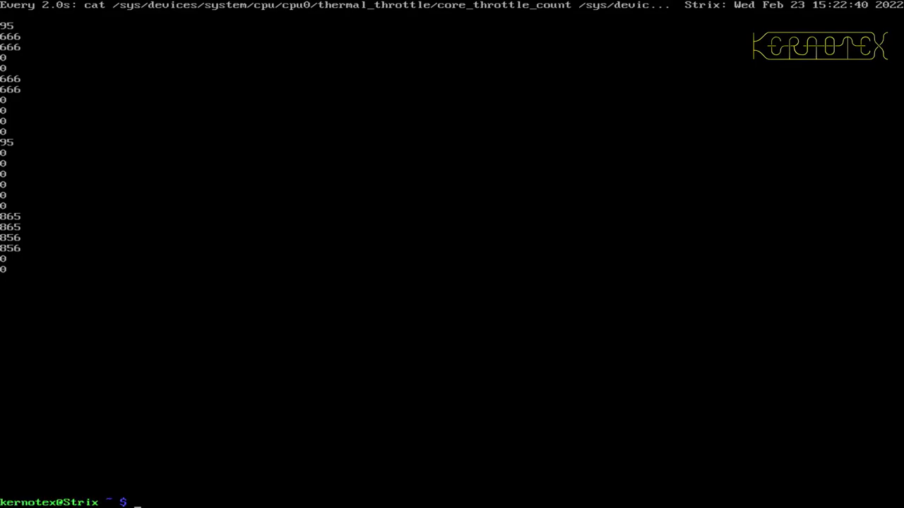
key(alt+F1)
key(alt+F3)
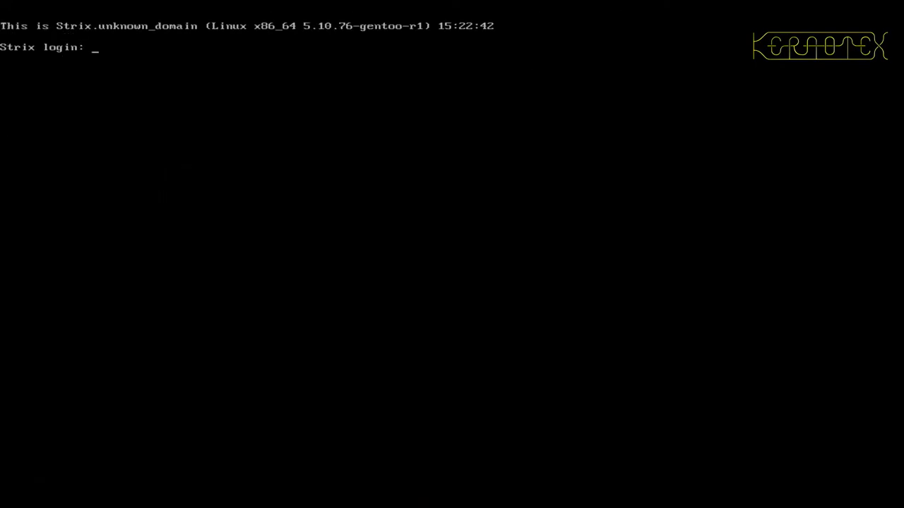
key(alt+F2)
key(alt+F3)
key(ctrl+alt+Delete)
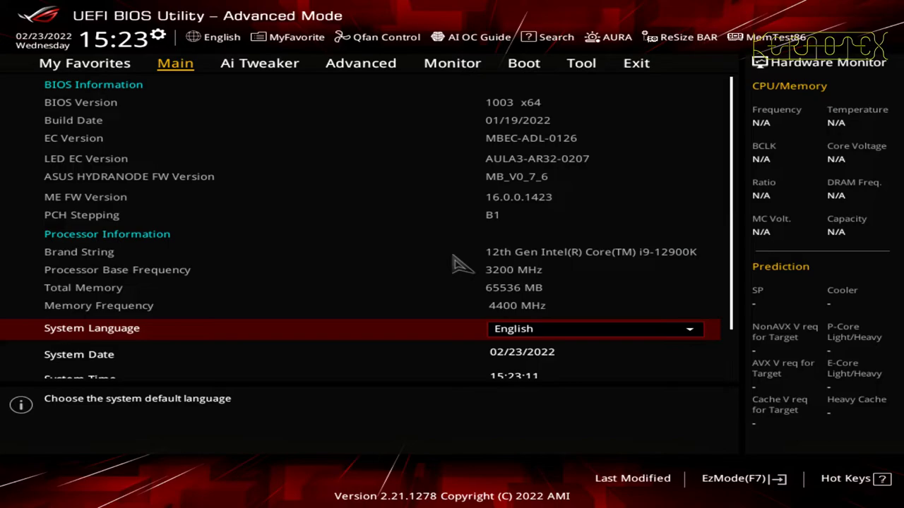
Load the optimized BIOS defaults and set CPU Fan Speed in the Fan Speed Monitor settings to Ignore.
key(F5)
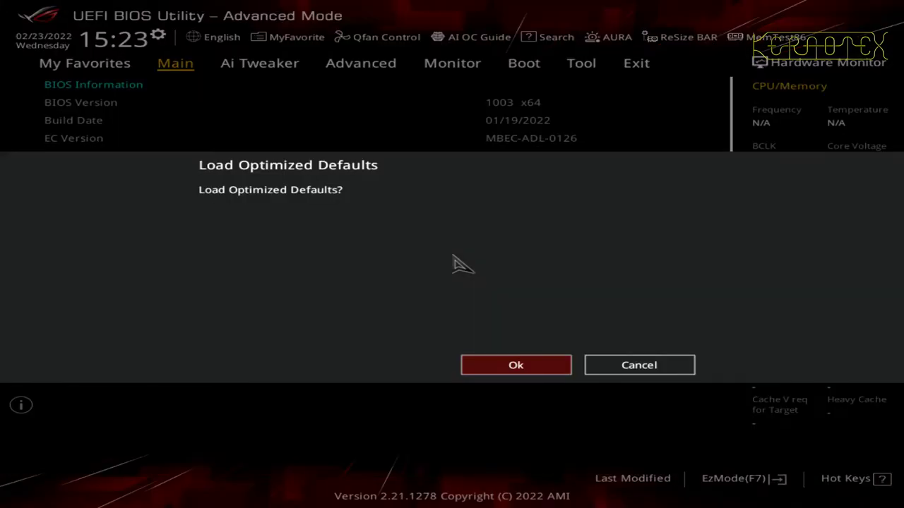
key(Return)
key(Right)
key(Right)
key(Right)
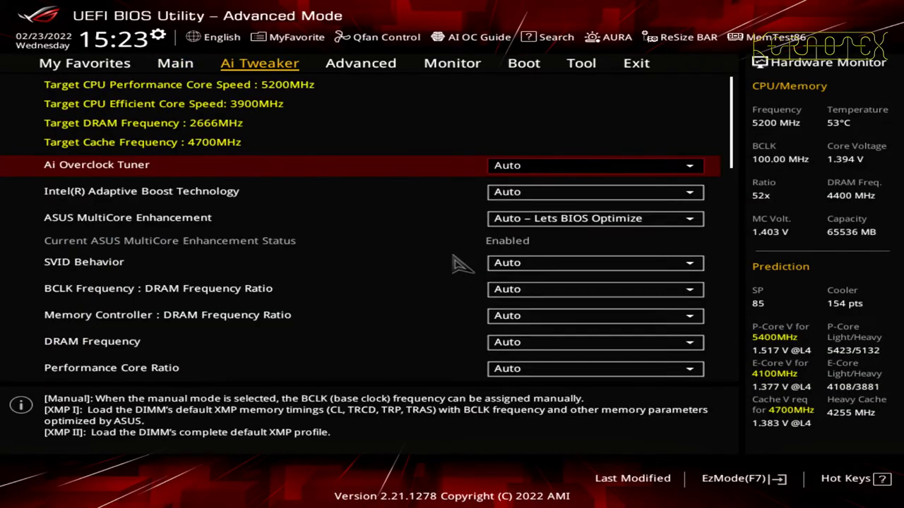
key(Down)
key(Return)
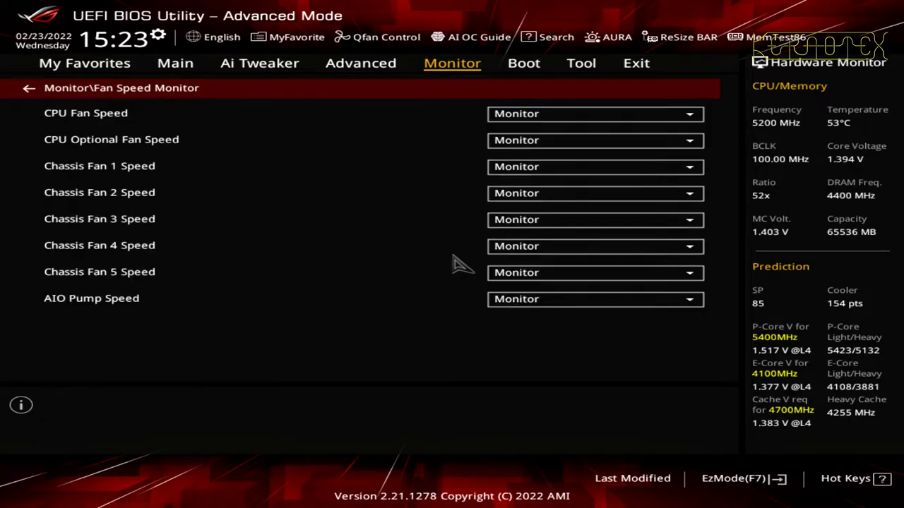
key(Down)
key(Return)
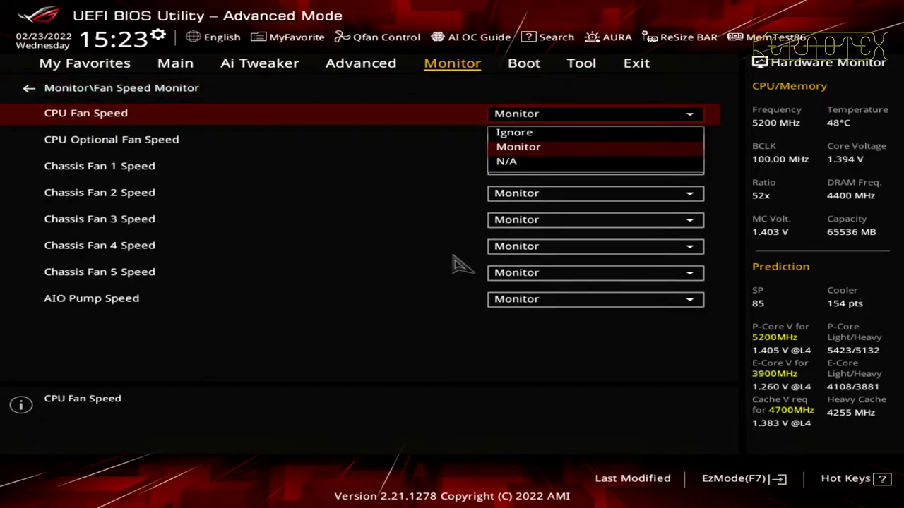
key(Up)
key(Return)
Open the AI Features settings within Ai Tweaker.
key(Left)
key(Left)
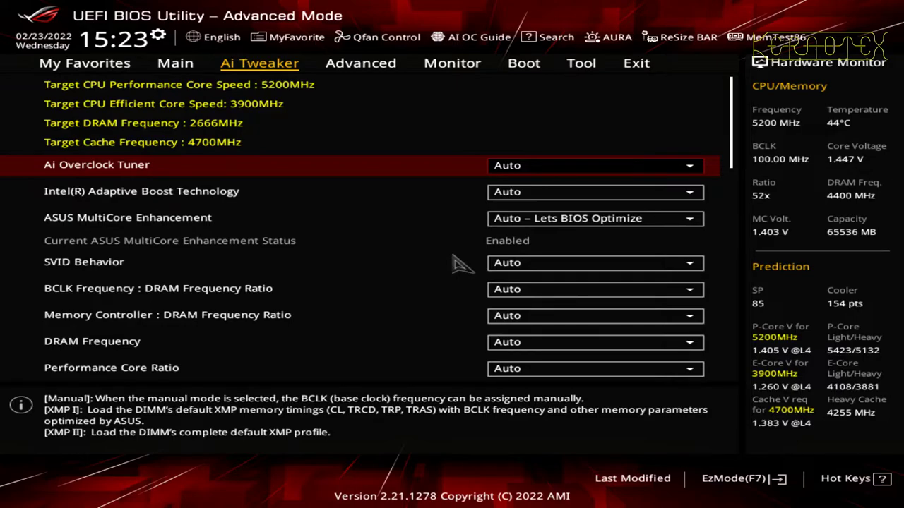
scroll(463, 264, down, 8)
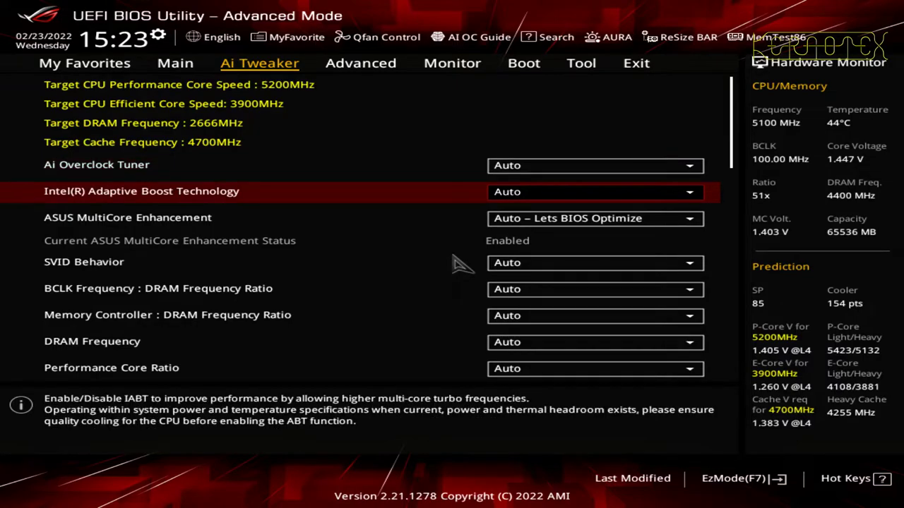
scroll(463, 264, down, 15)
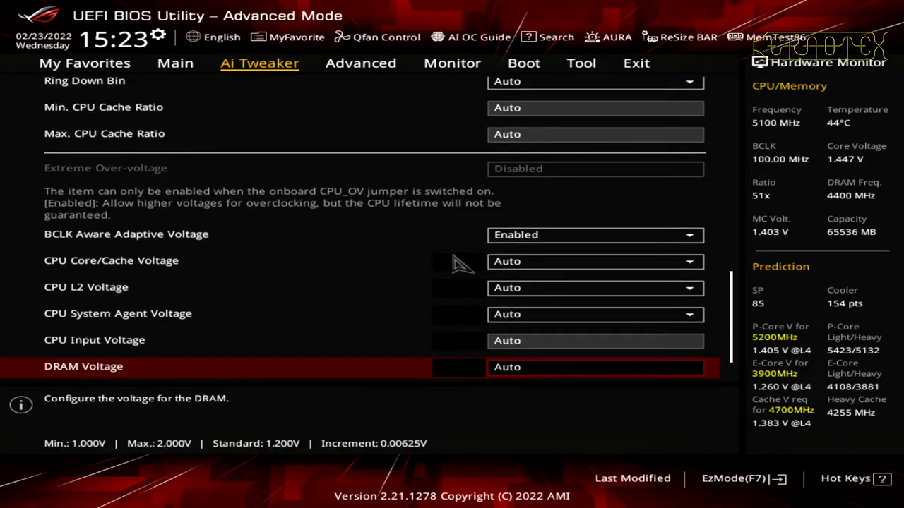
scroll(463, 264, down, 2)
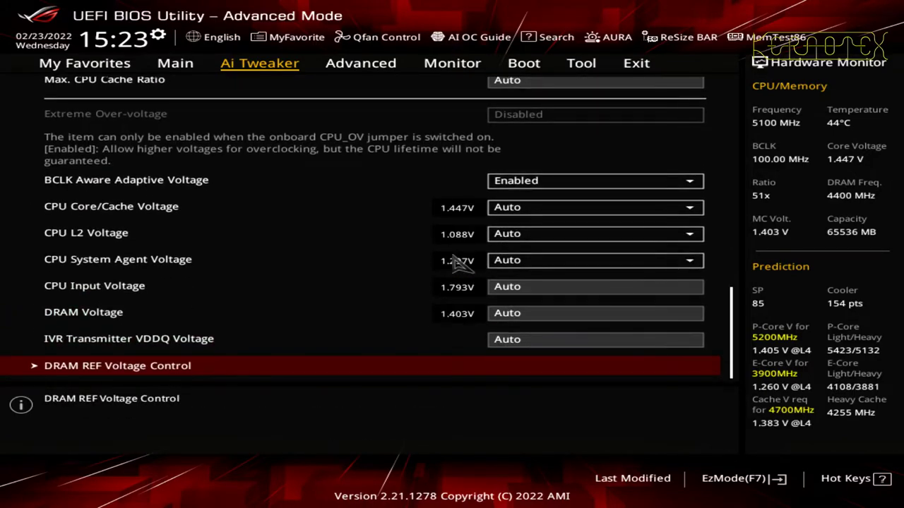
scroll(460, 263, up, 1)
scroll(461, 263, up, 12)
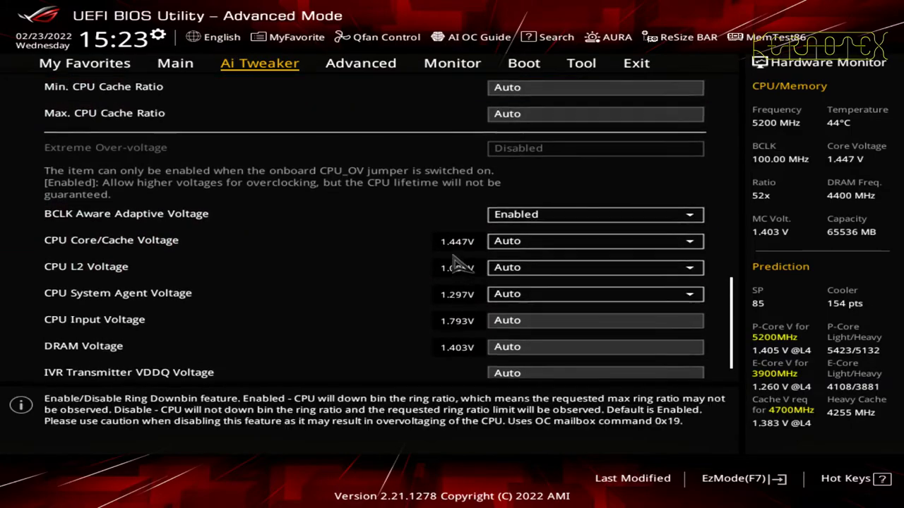
scroll(461, 264, up, 1)
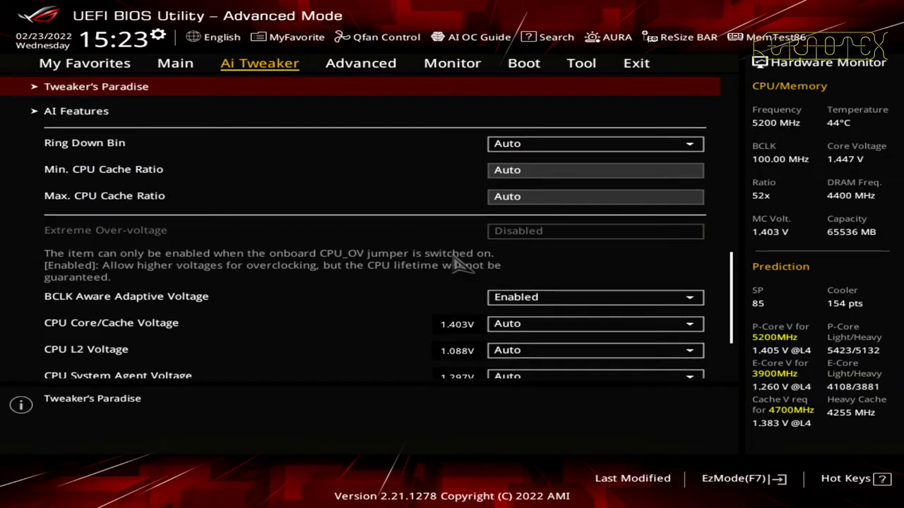
scroll(460, 264, down, 1)
key(Return)
Recalibrate the cooler in the AI Features settings, accepting the loss of the previous training results.
scroll(461, 264, down, 4)
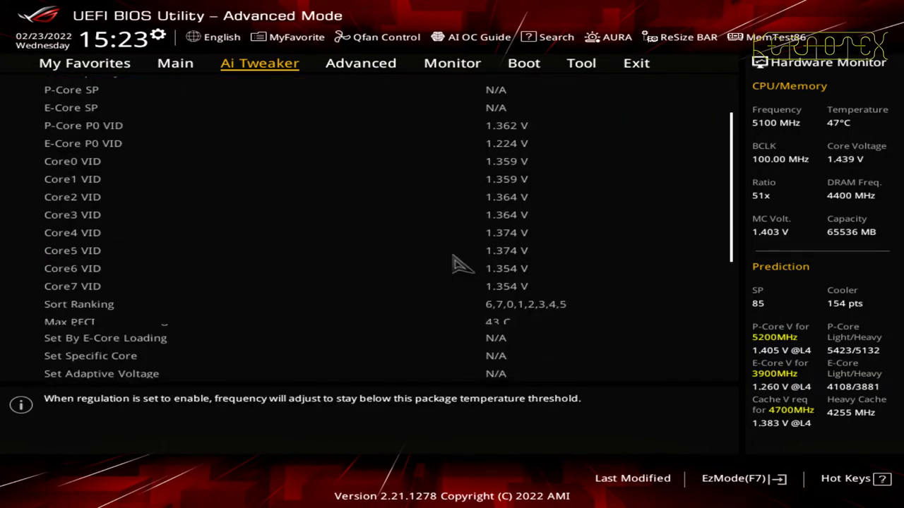
scroll(460, 264, down, 5)
scroll(461, 264, up, 2)
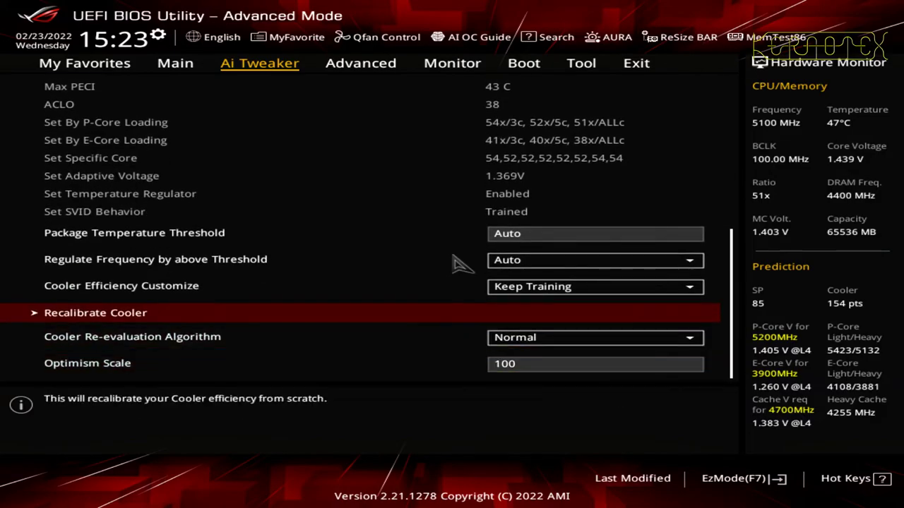
key(Return)
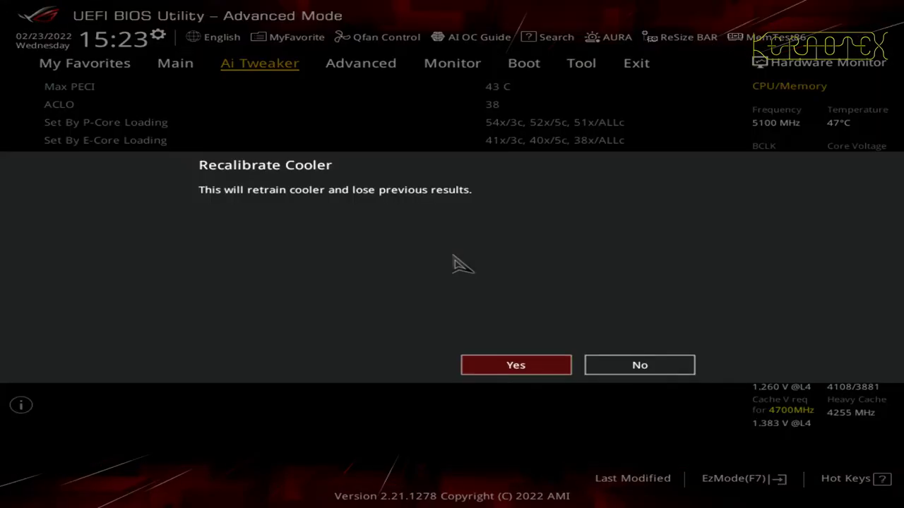
key(Escape)
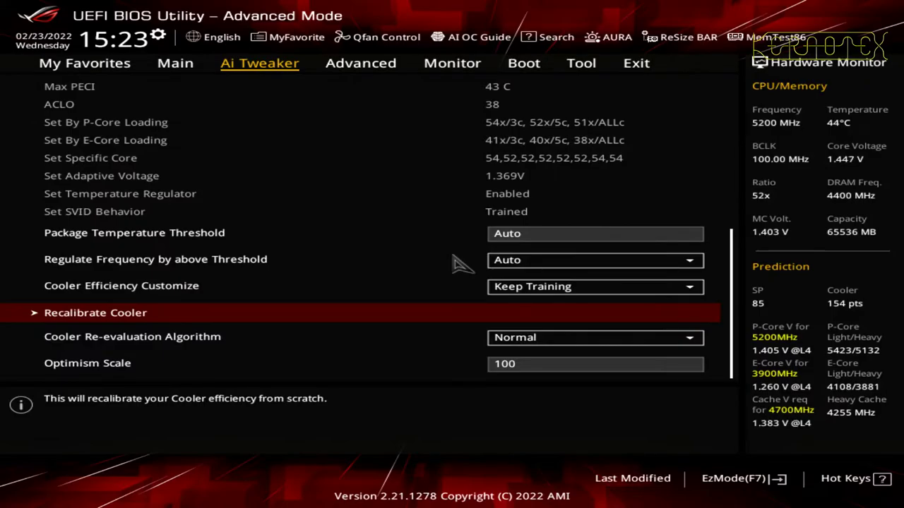
key(Return)
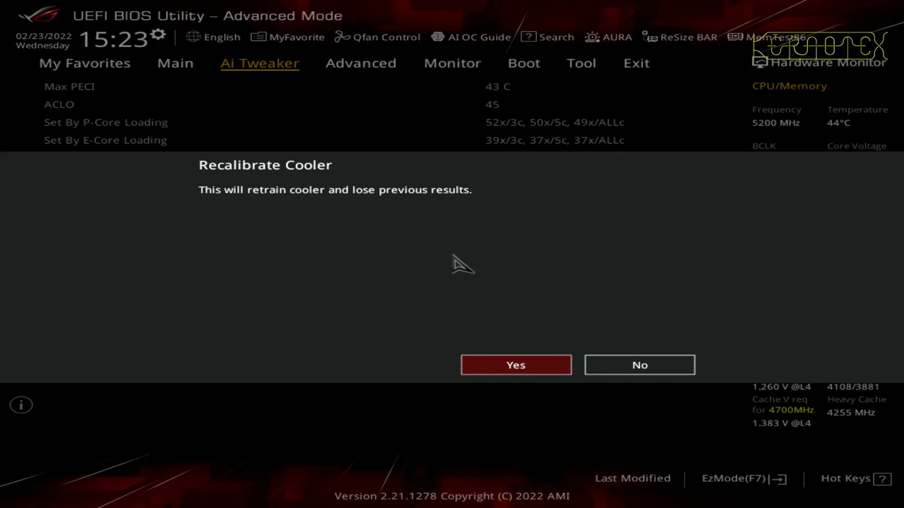
key(Return)
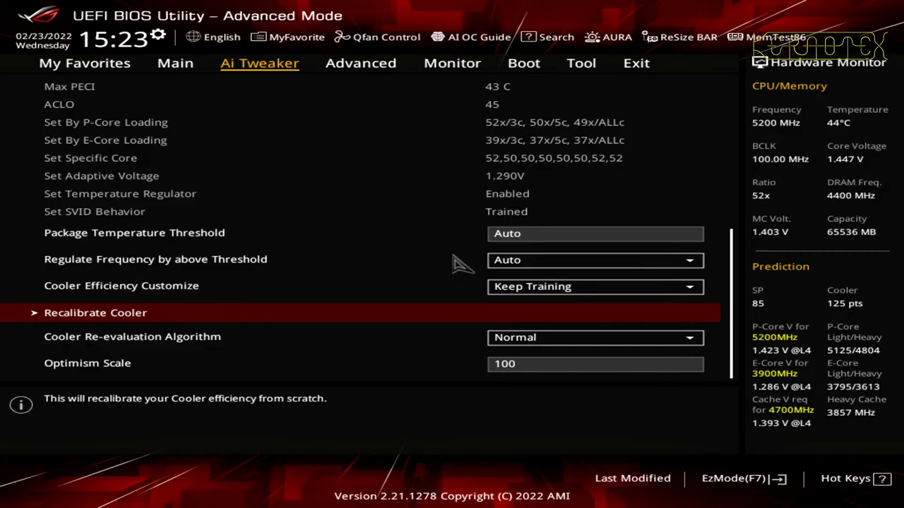
Examine the options offered for Cooler Re-evaluation Algorithm, from Normal to Least inclined to update, without choosing another.
key(Down)
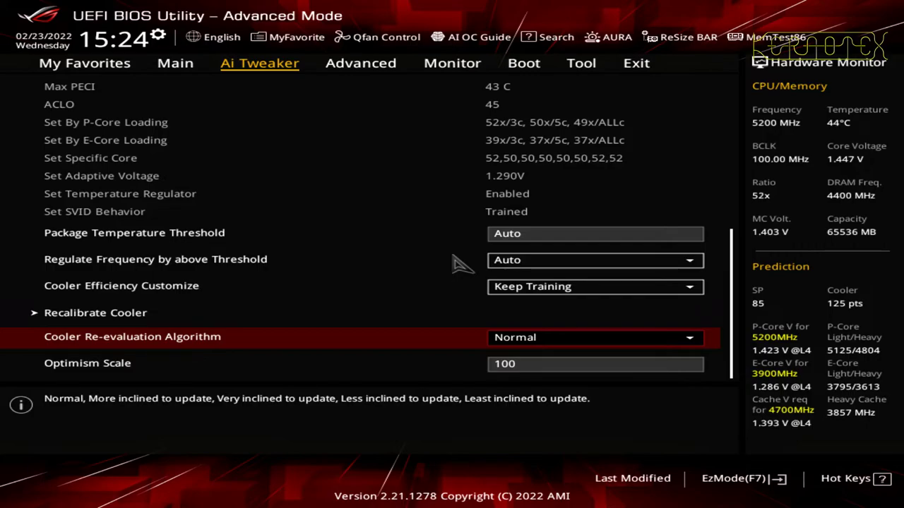
key(Return)
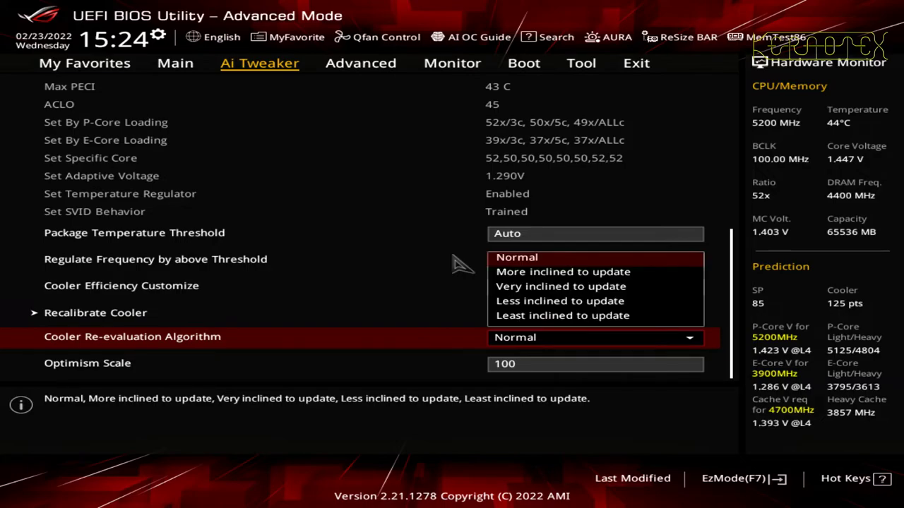
key(Down)
key(Down)
key(Down)
key(Down)
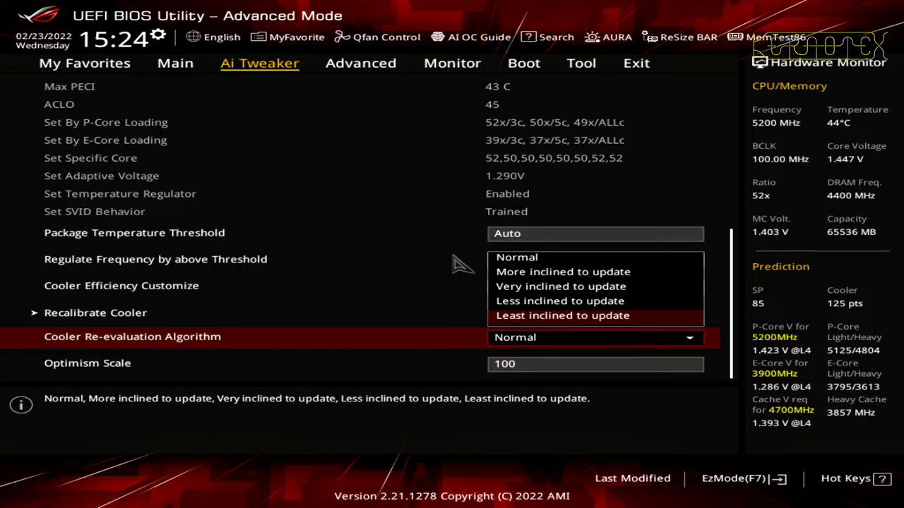
key(Escape)
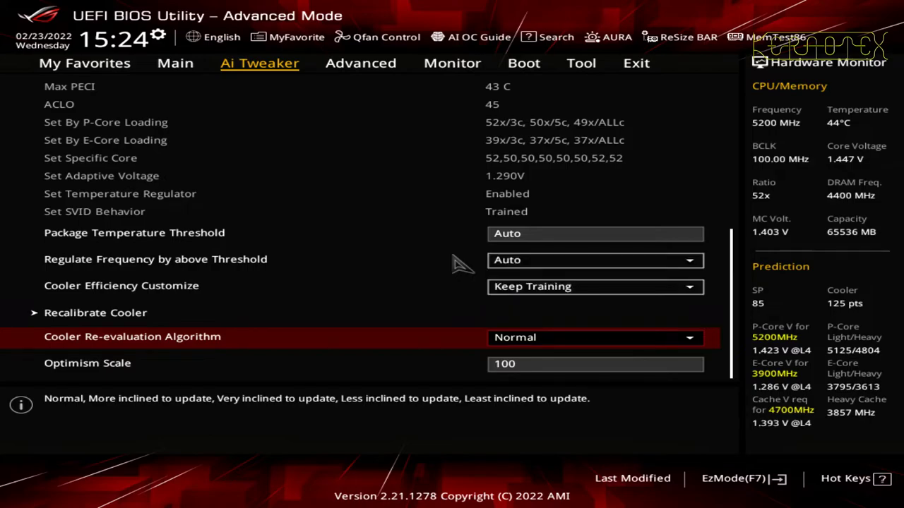
Set the Optimism Scale to 95, and save the BIOS changes and reset.
key(Down)
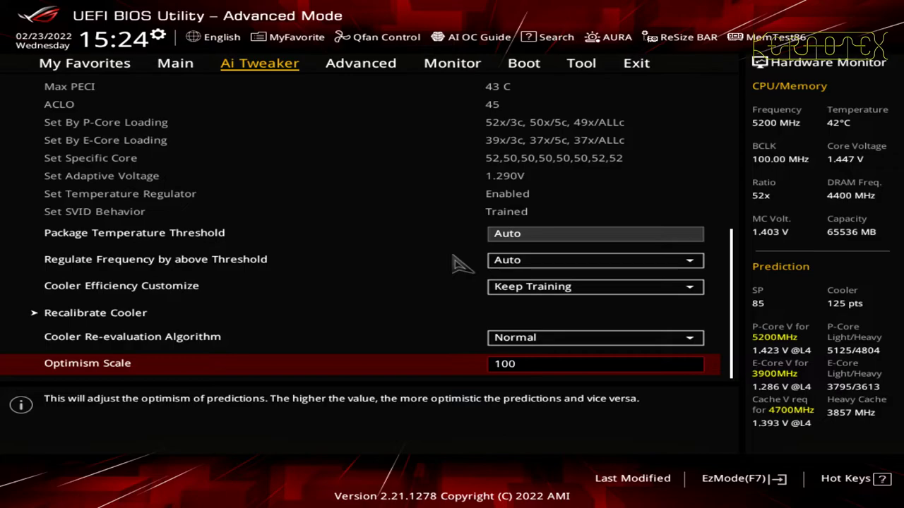
text(95)
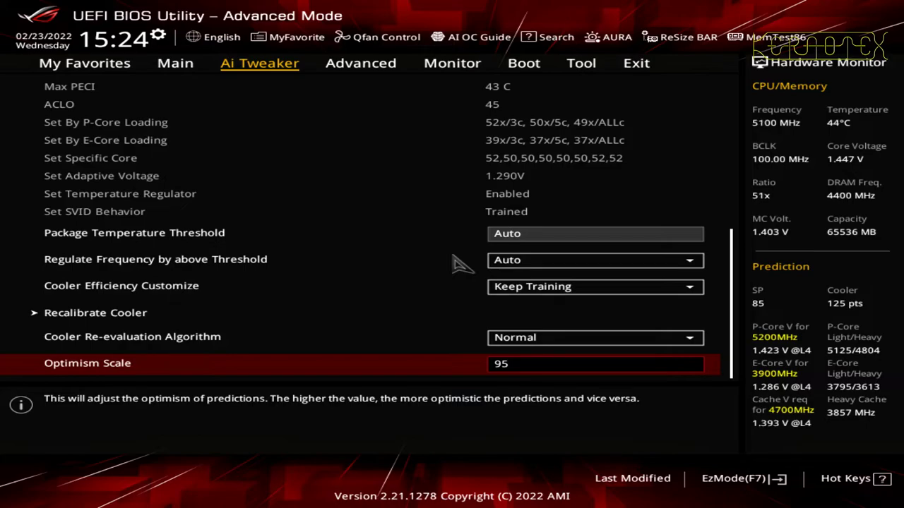
key(F10)
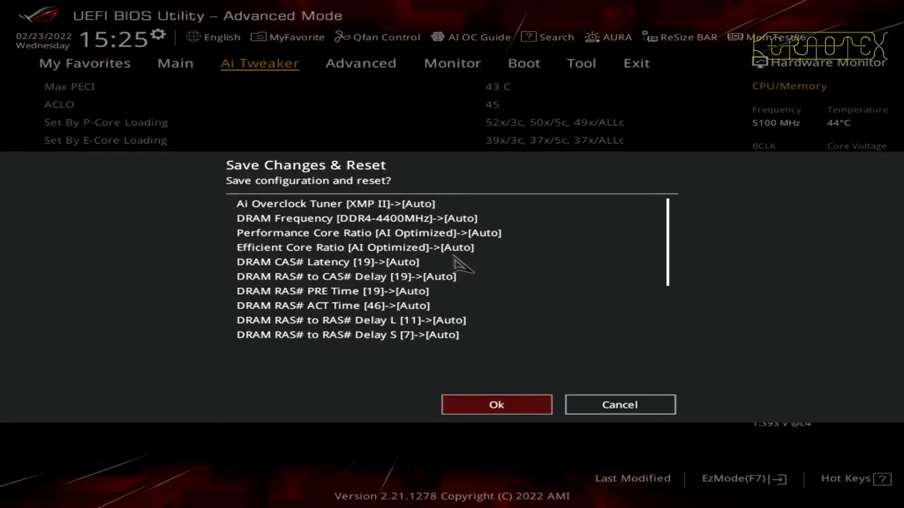
key(Return)
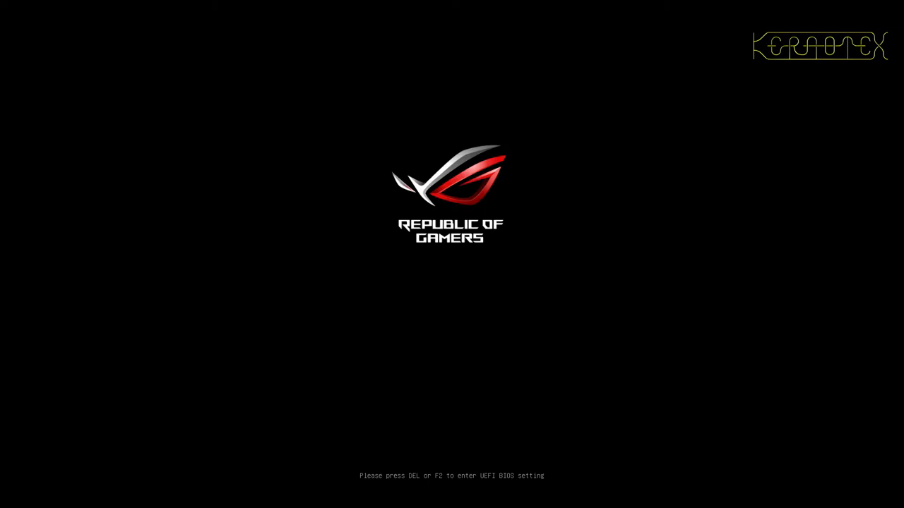
Boot Gentoo GNU/Linux with Linux 5.10.76-gentoo-r1 from the advanced GRUB options.
key(Down)
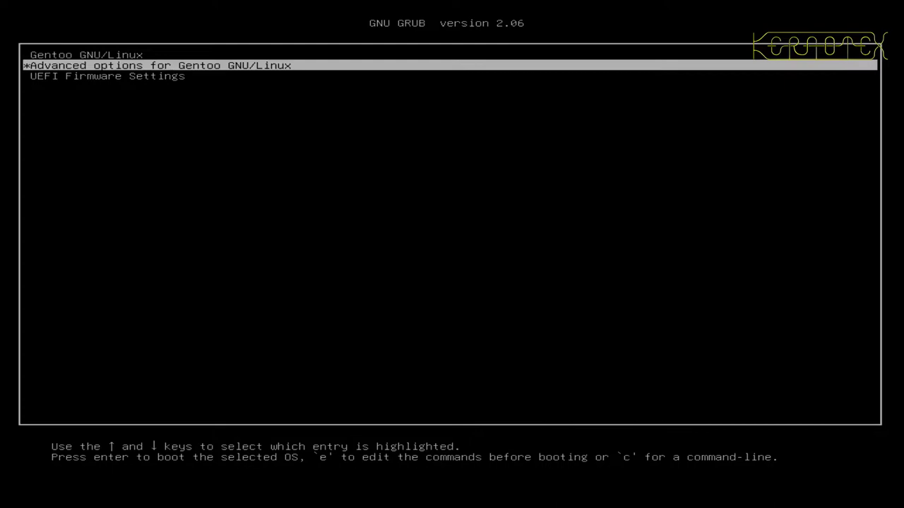
key(Return)
key(End)
key(Up)
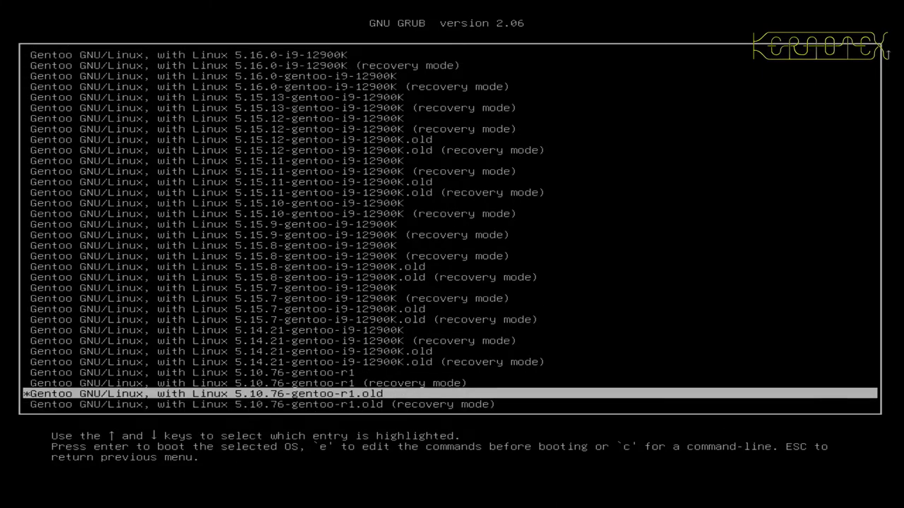
key(Up)
key(Up)
key(Return)
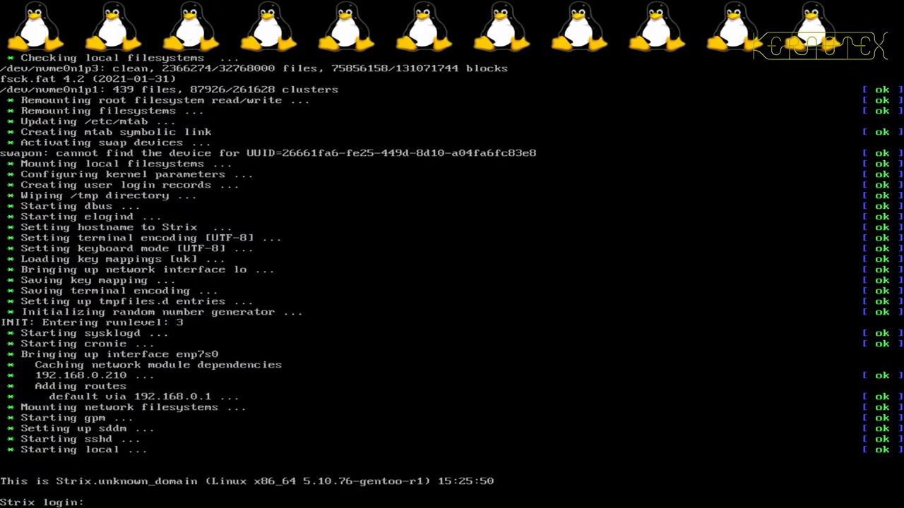
Log in on the first console with the username and account password and rerun the previous core_throttle_count watch command.
text(kernotex)
key(Return)
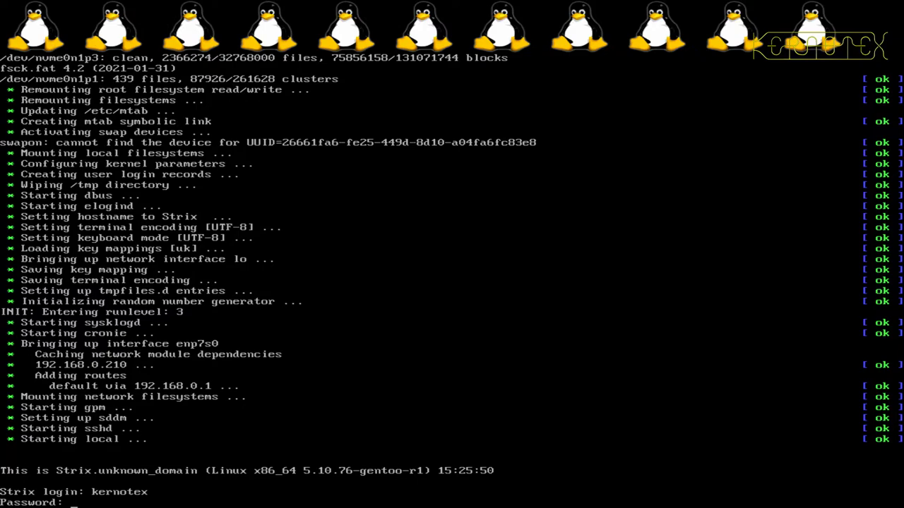
key(Return)
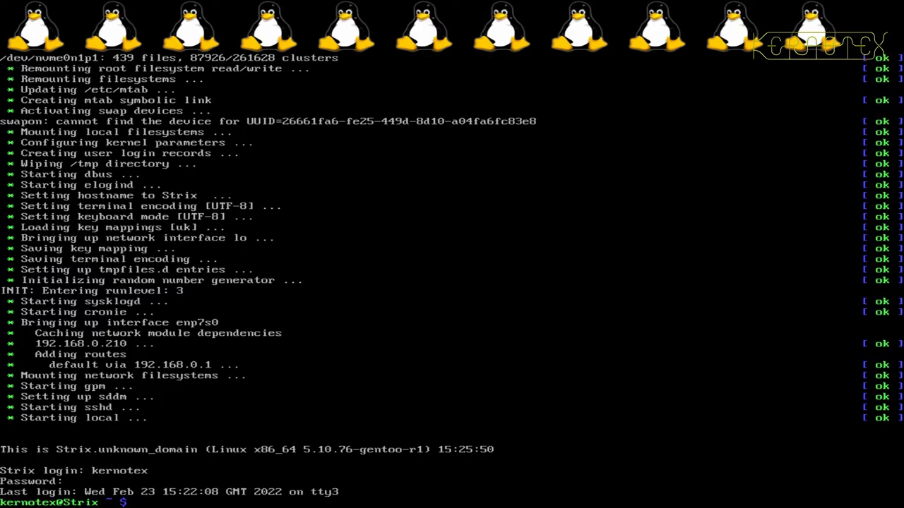
key(Up)
key(Return)
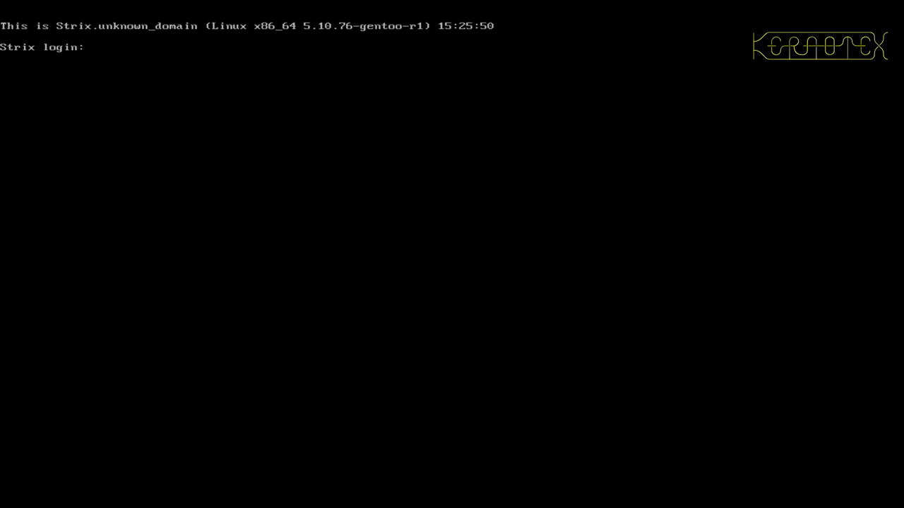
Log in with the account username and password and change to the /usr/share/povray/scenes/advanced/benchmark/ directory.
text(kernotex)
key(Return)
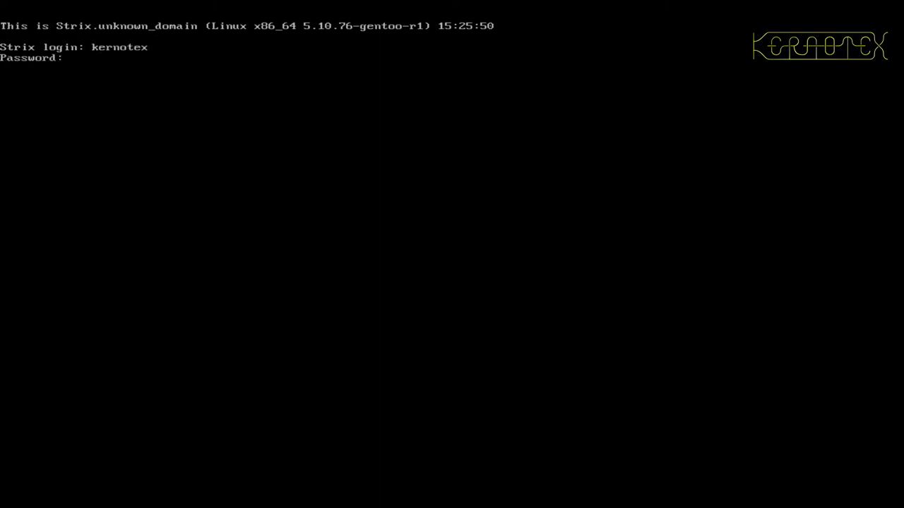
key(Return)
key(Up)
key(Up)
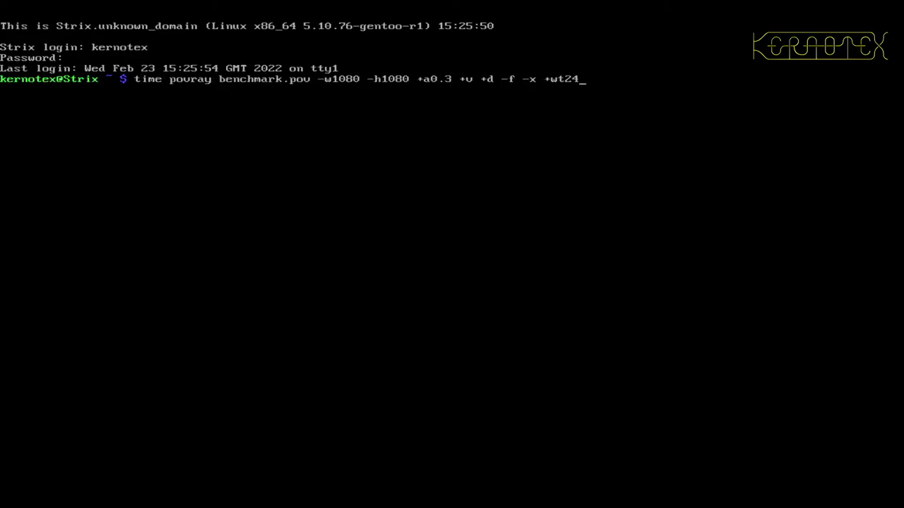
key(Up)
key(Return)
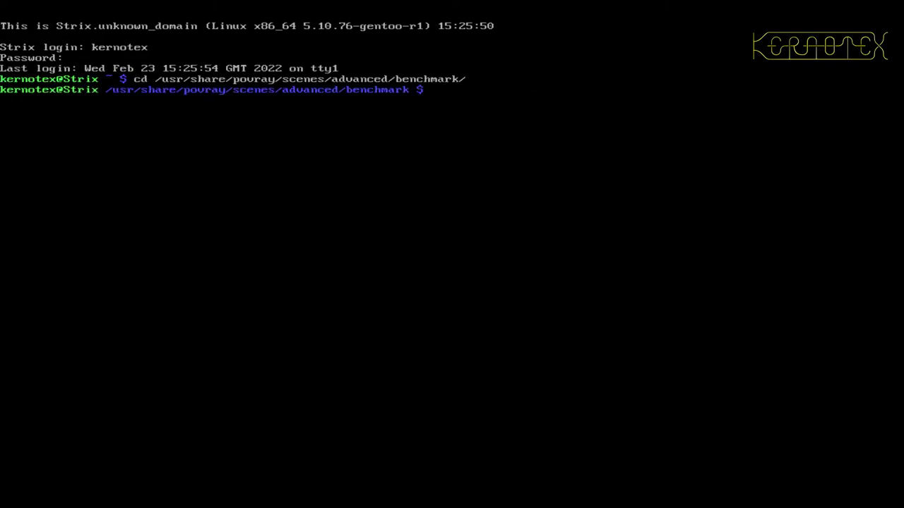
key(Up)
key(Up)
key(Return)
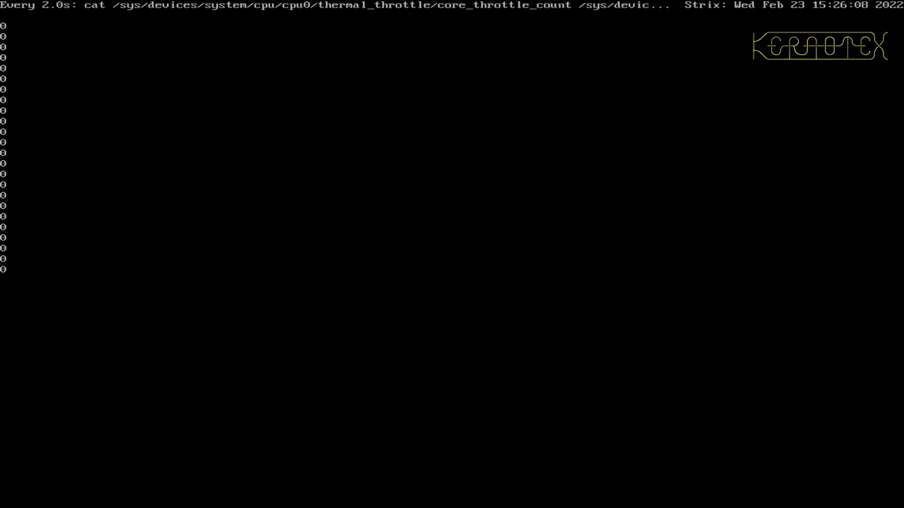
key(ctrl+c)
Run the previous timed POV-Ray benchmark command: time povray benchmark.pov -w1080 -h1080 +a0.3 +v +d -f -x +wt24.
key(Up)
key(Up)
key(Up)
key(Up)
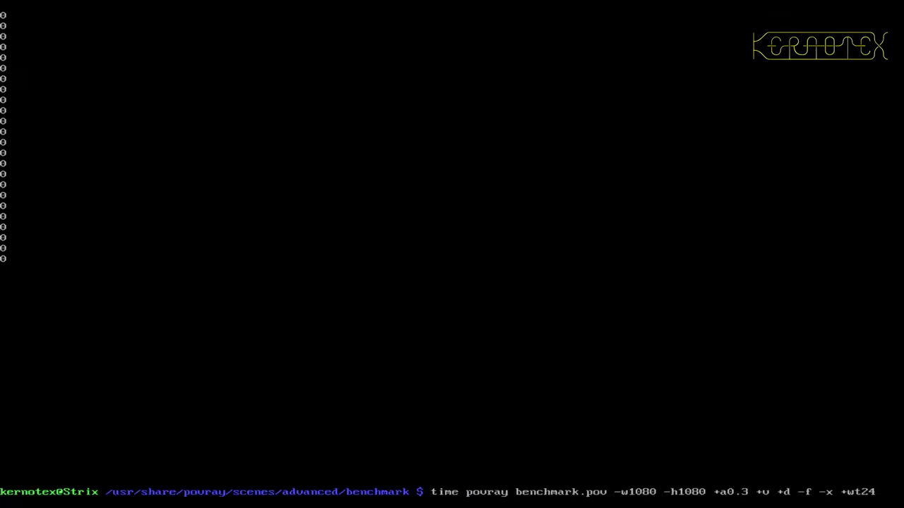
key(Return)
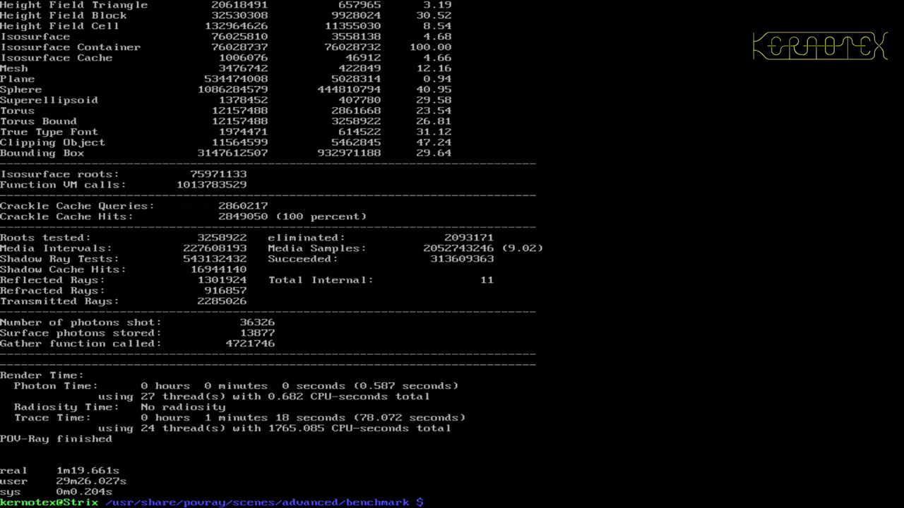
Log out of the benchmark console, check the core throttle counts on the second console, and stop the watch command.
key(ctrl+d)
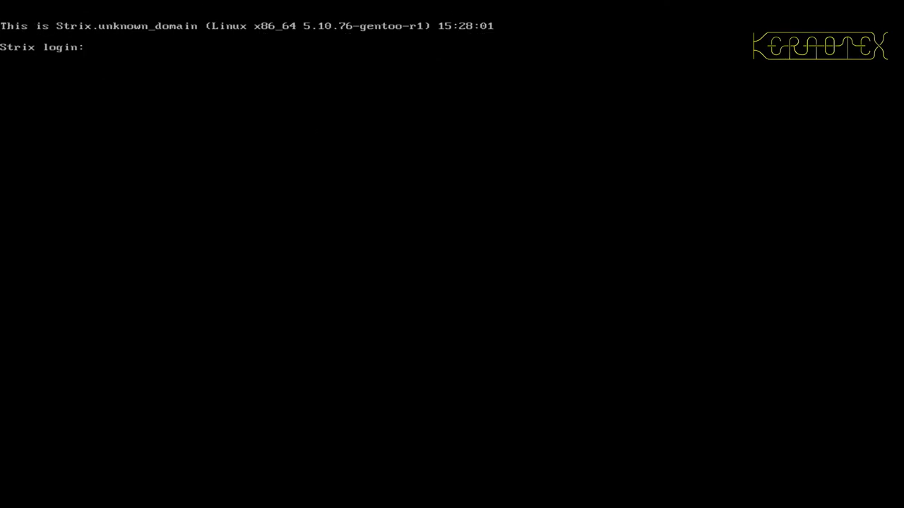
key(alt+F2)
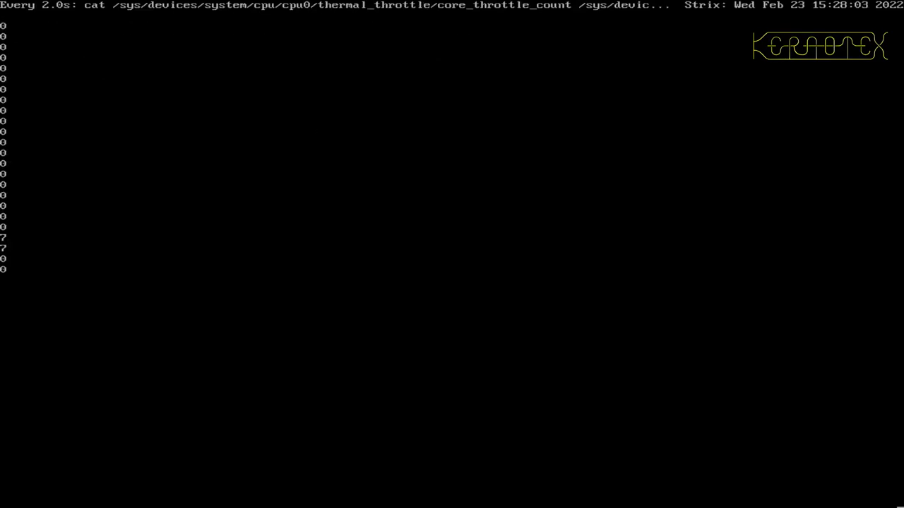
key(ctrl+c)
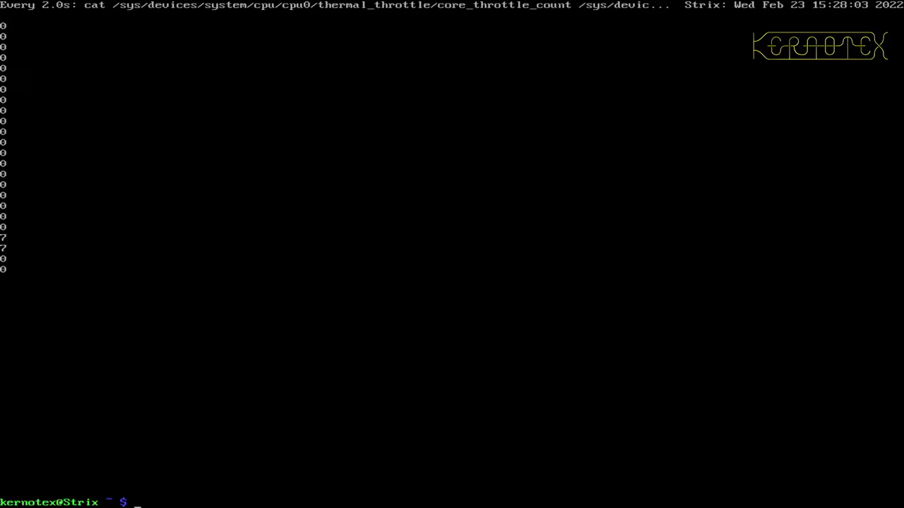
Log out of the second console and restart the computer into the BIOS setup.
key(ctrl+d)
key(Return)
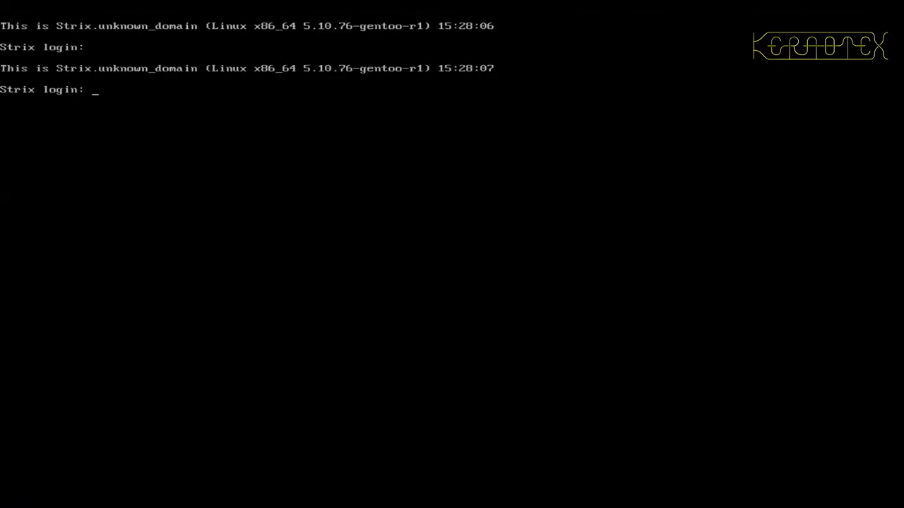
key(ctrl+alt+Delete)
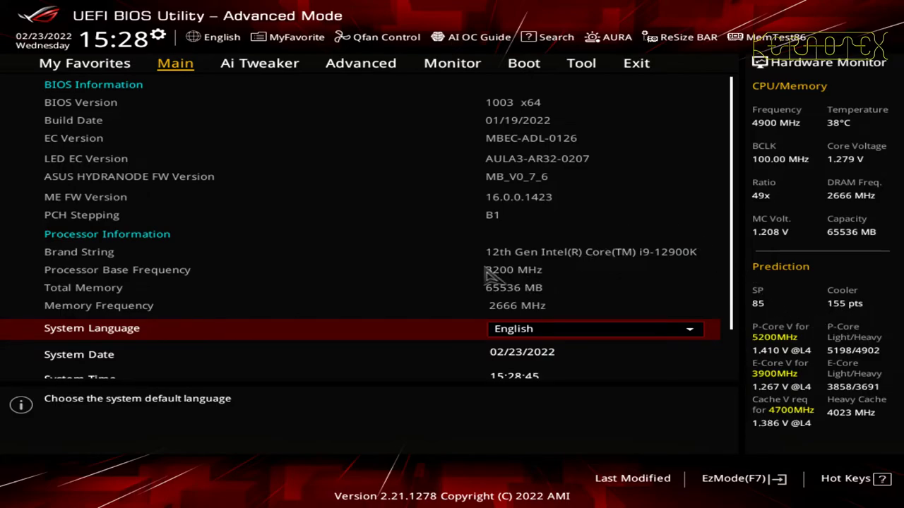
Set Ai Overclock Tuner to Manual in the Ai Tweaker settings.
key(Right)
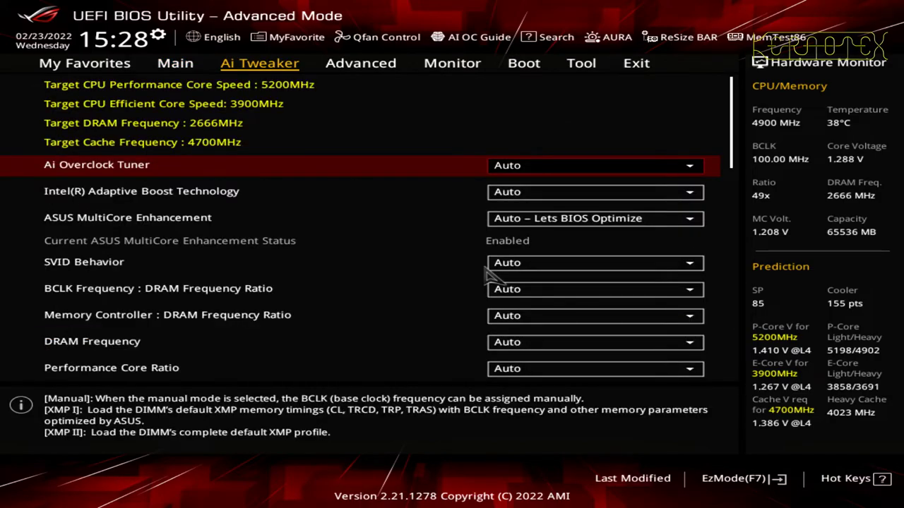
key(Return)
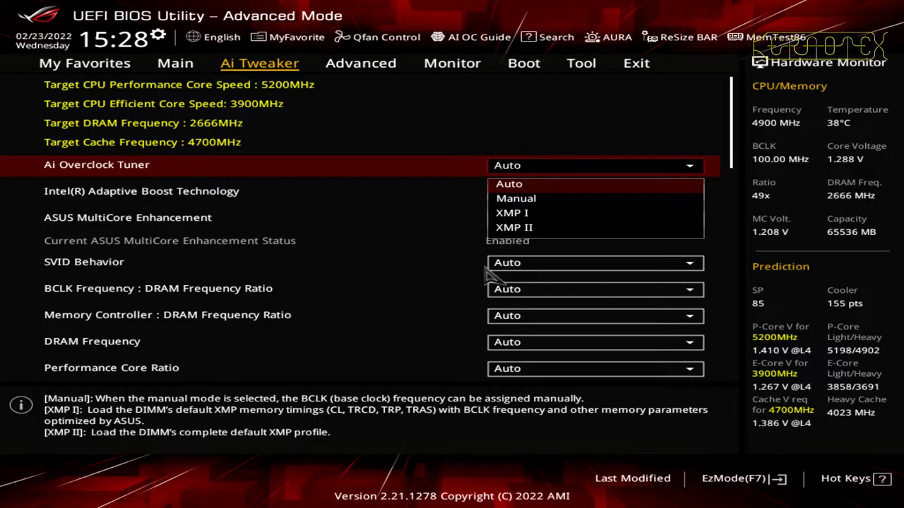
key(Down)
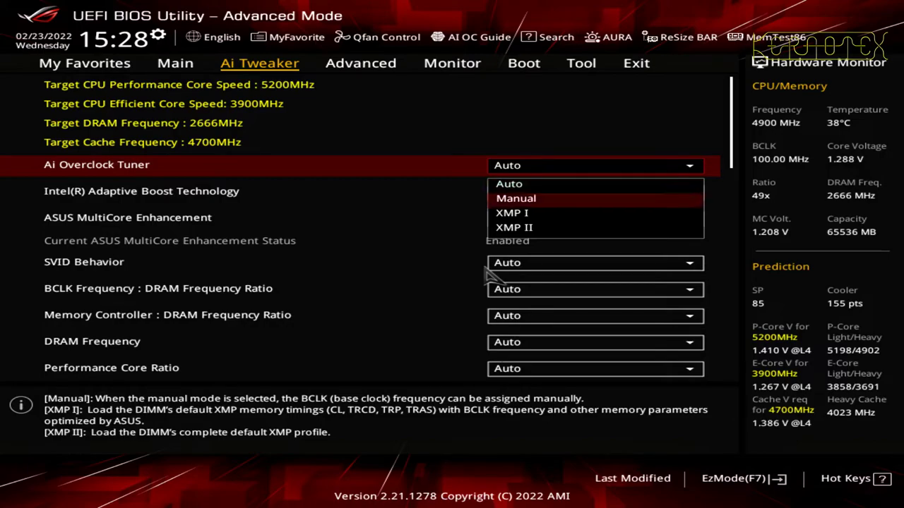
key(Return)
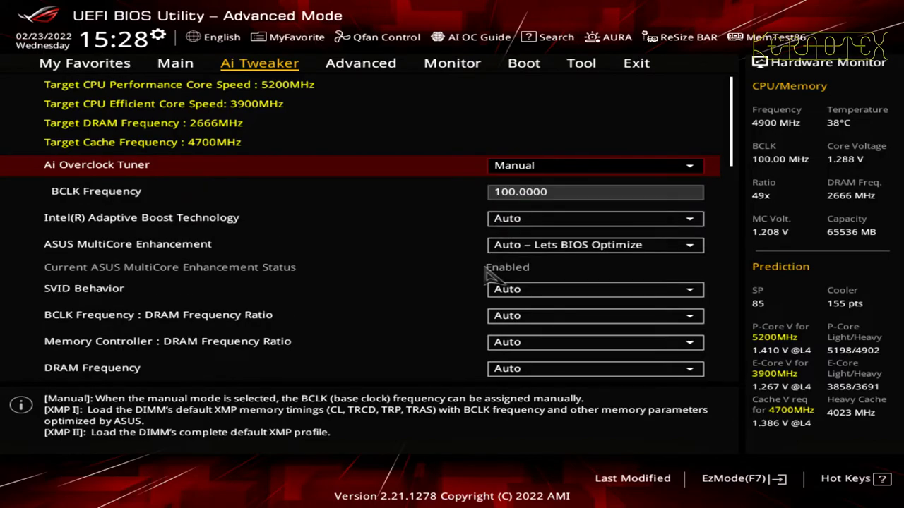
Examine the options for Intel(R) Adaptive Boost Technology and ASUS MultiCore Enhancement without choosing another.
key(Down)
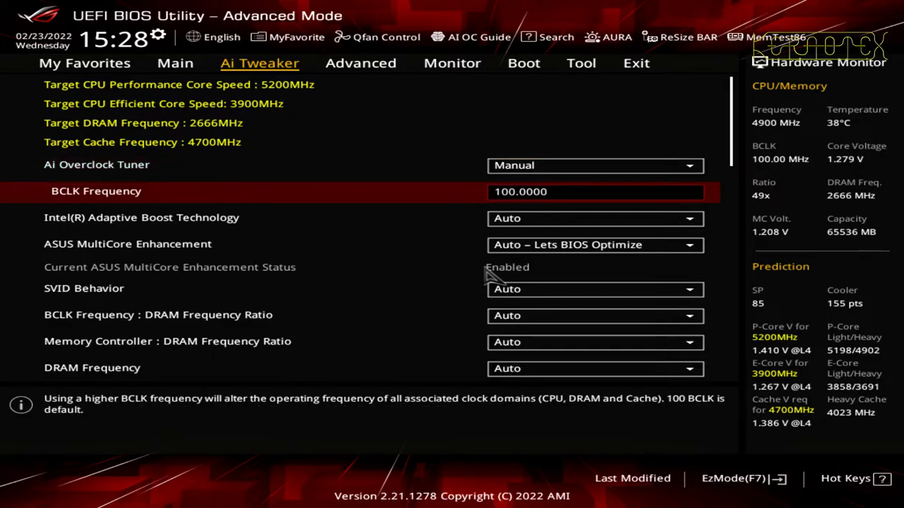
key(Down)
key(Return)
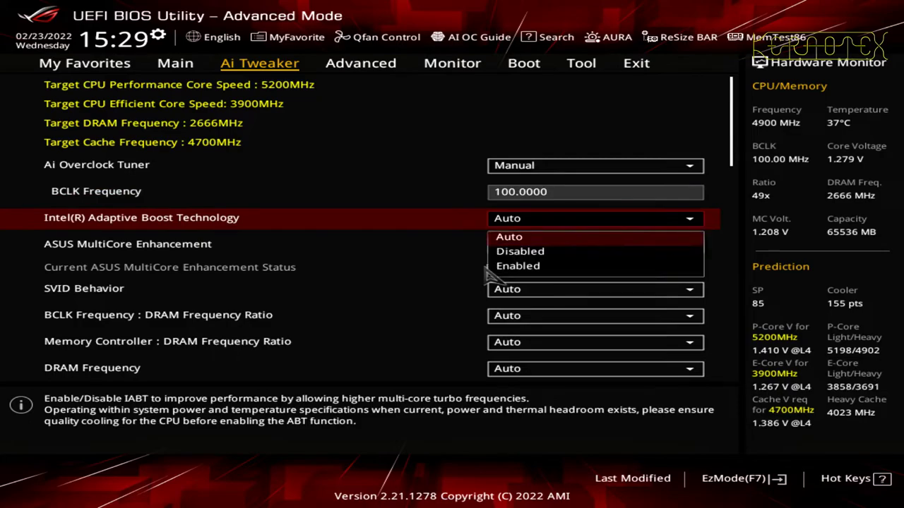
key(Escape)
key(Down)
key(Return)
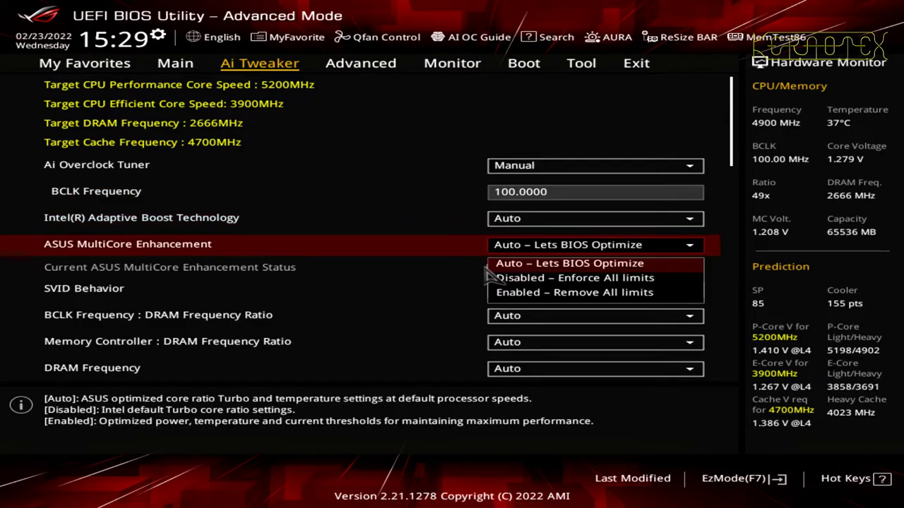
key(Escape)
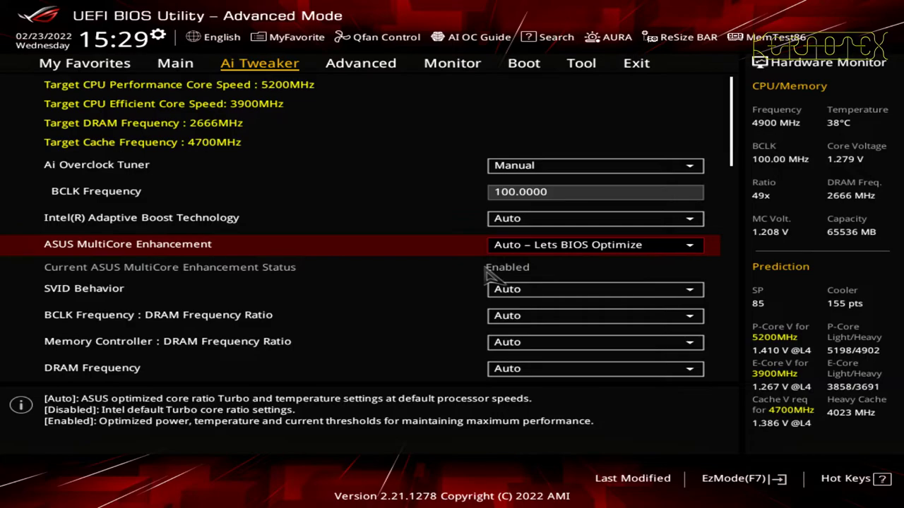
Set the Performance Core Ratio to AI Optimized.
key(Down)
key(Down)
key(Down)
key(Down)
key(Down)
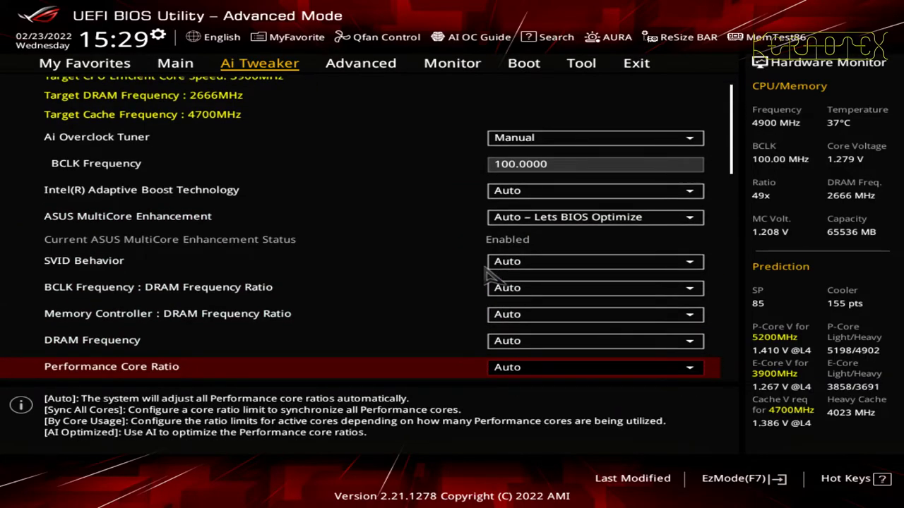
key(Return)
key(Down)
key(Down)
key(Down)
key(Return)
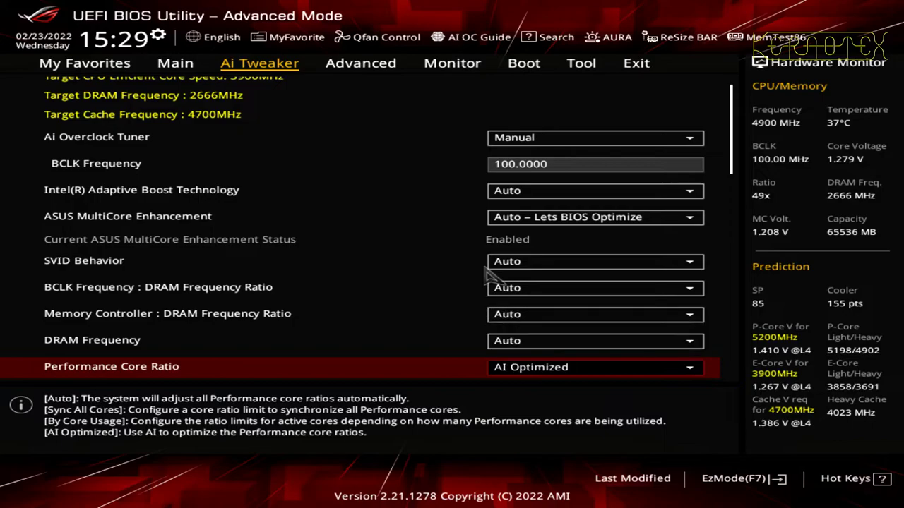
Check the Efficient Core Ratio setting and review the list of pending BIOS changes without saving.
key(Down)
key(Down)
key(Down)
key(Up)
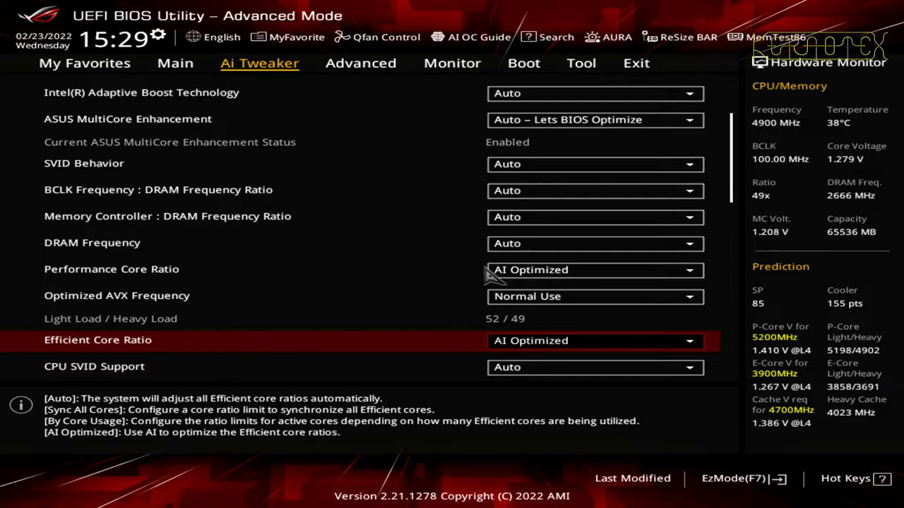
key(F10)
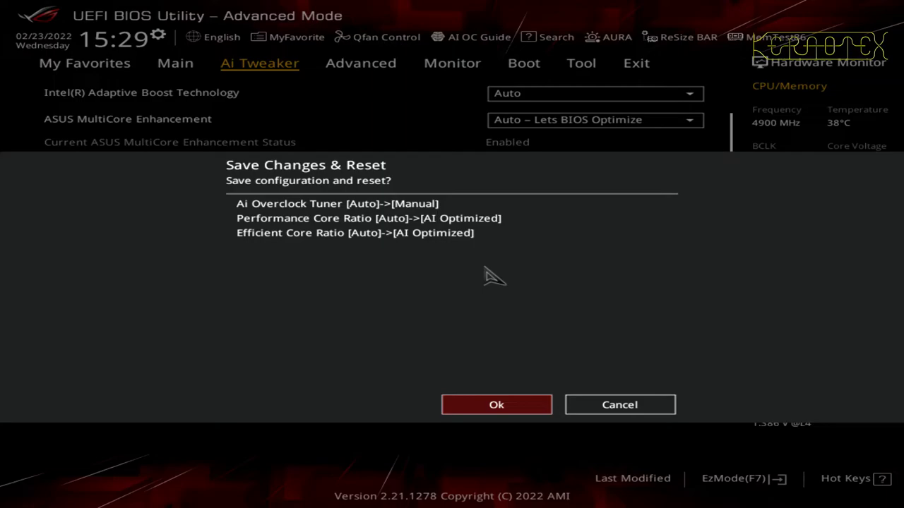
key(Escape)
Open the AI Features settings of Ai Tweaker.
key(Down)
key(Down)
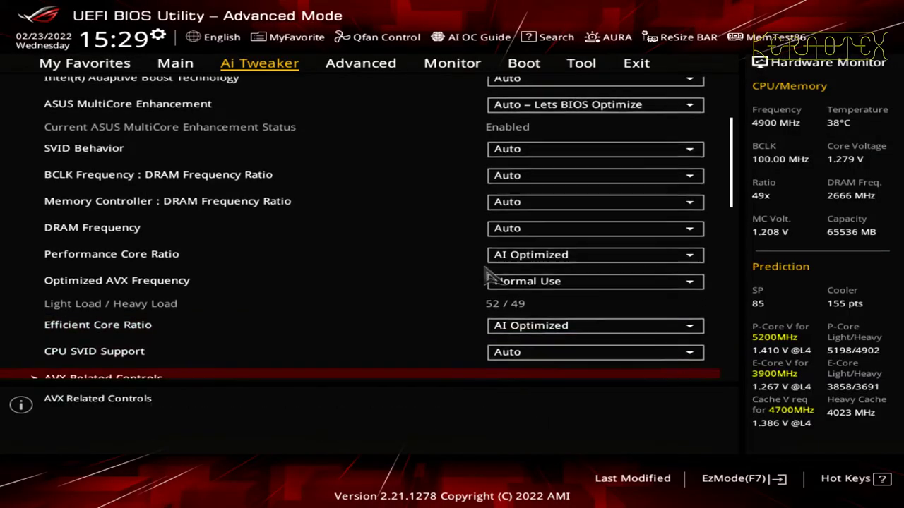
key(Down)
key(Down)
key(Down)
key(Down)
key(Down)
key(Down)
key(Down)
key(Down)
key(Down)
key(Down)
key(Down)
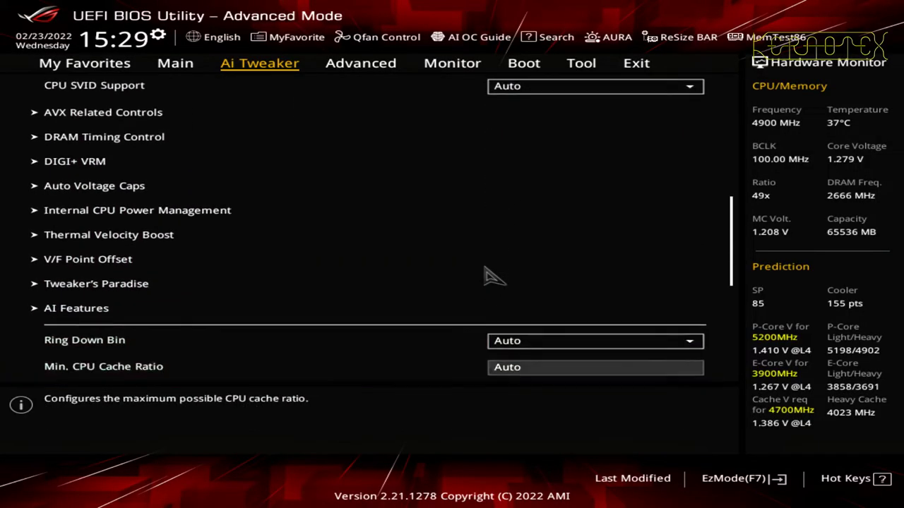
key(Down)
key(Down)
key(Up)
key(Up)
key(Up)
key(Up)
key(Up)
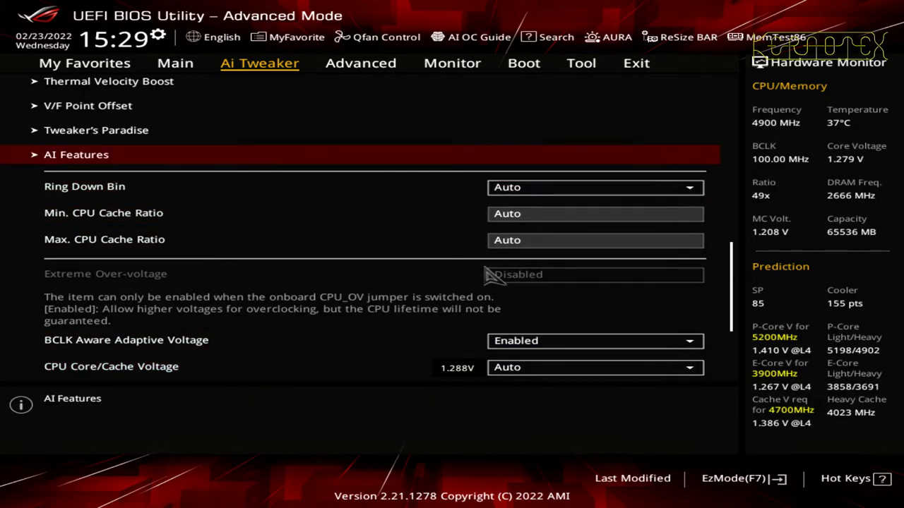
key(Return)
Set the Cooler Re-evaluation Algorithm to Least inclined to update.
key(Down)
key(Down)
key(Down)
key(Down)
key(Down)
key(Down)
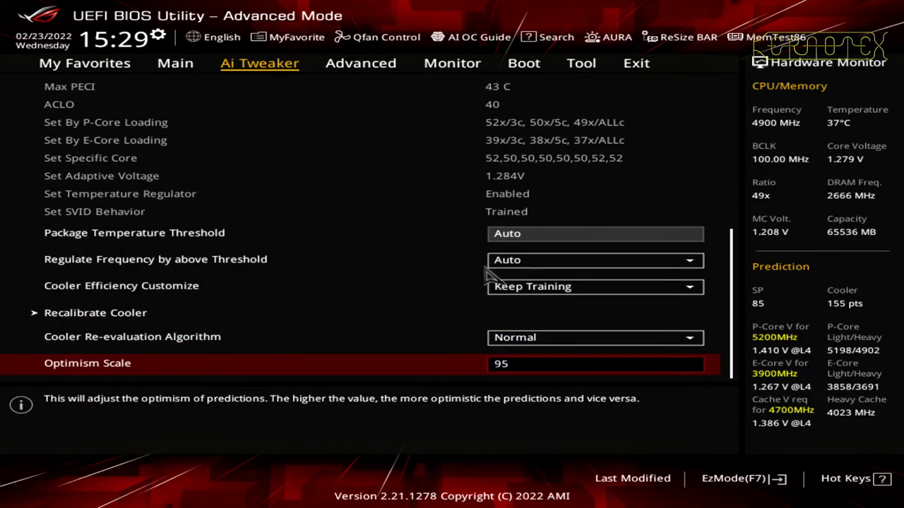
key(Up)
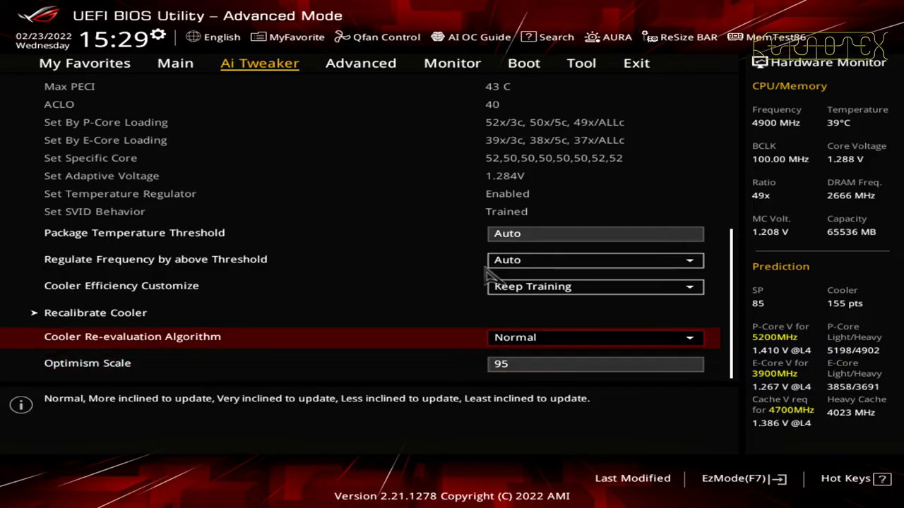
key(Return)
key(Down)
key(Down)
key(Down)
key(Down)
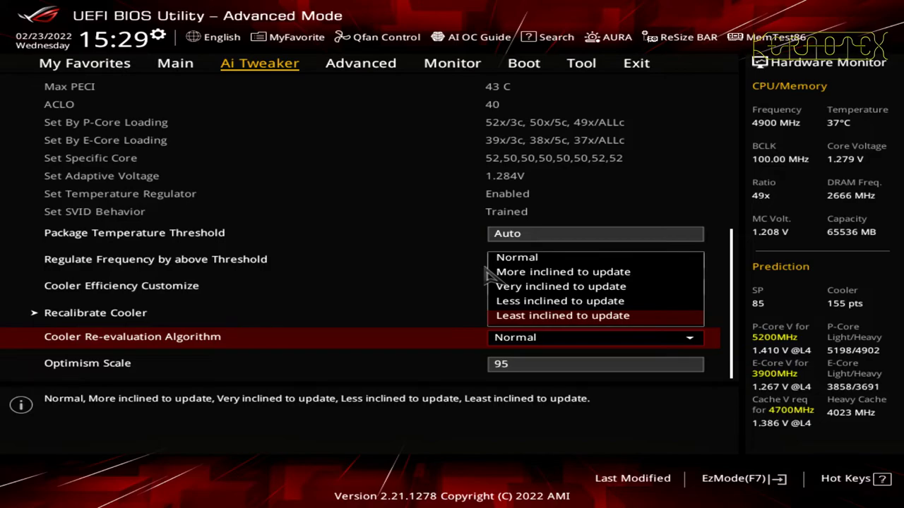
key(Return)
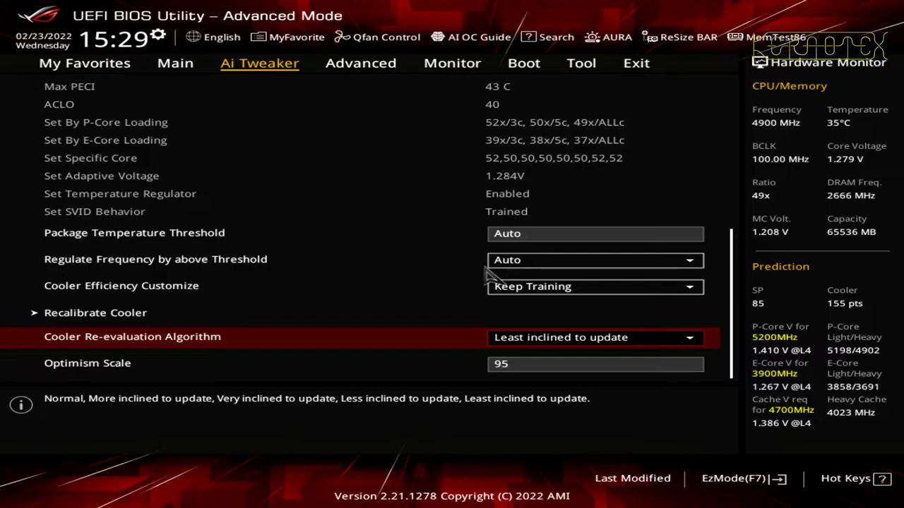
Set Cooler Efficiency Customize to Stop Training, and save the BIOS changes and reset.
key(Up)
key(Up)
key(Return)
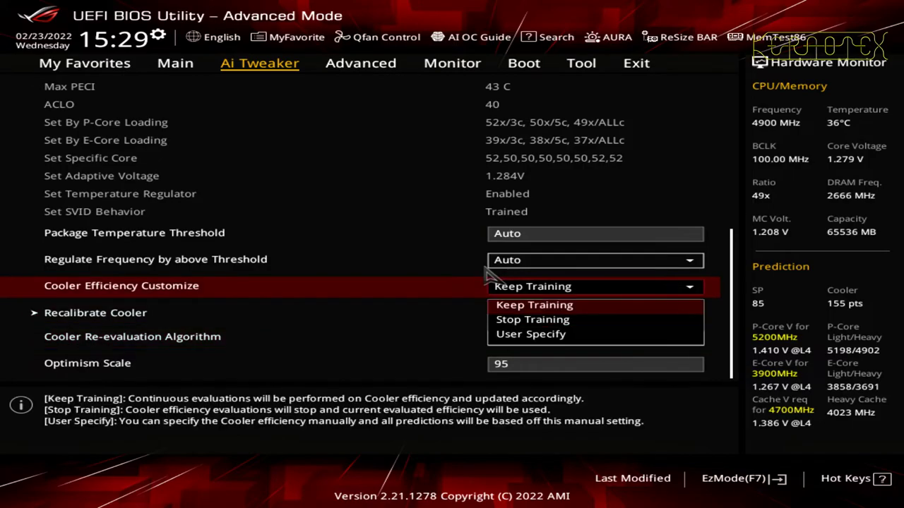
key(Down)
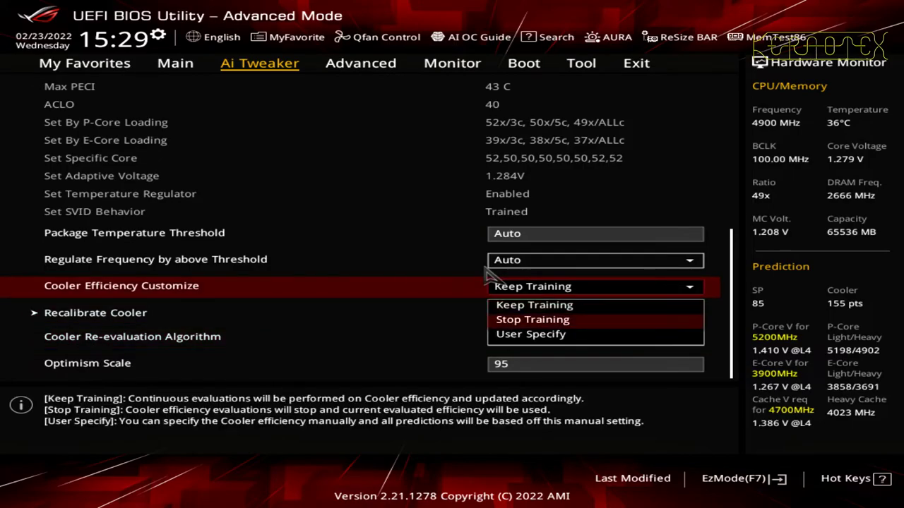
key(Return)
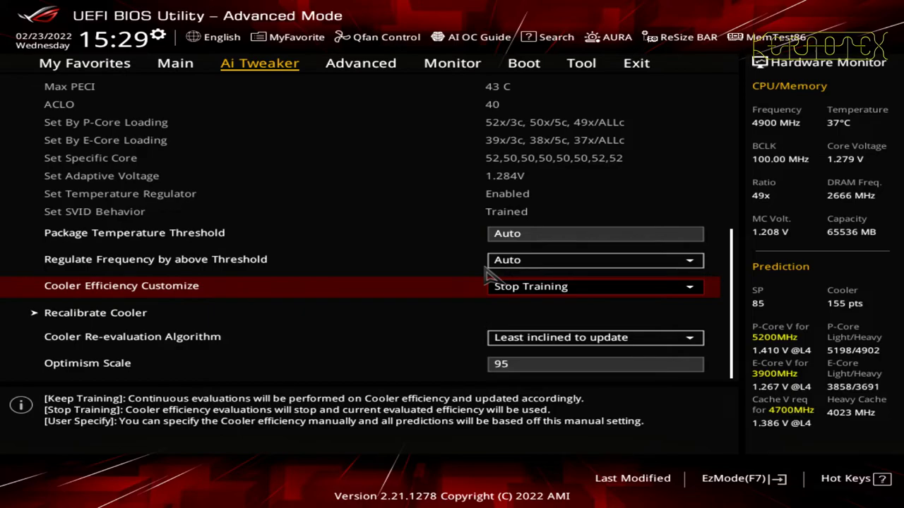
key(F10)
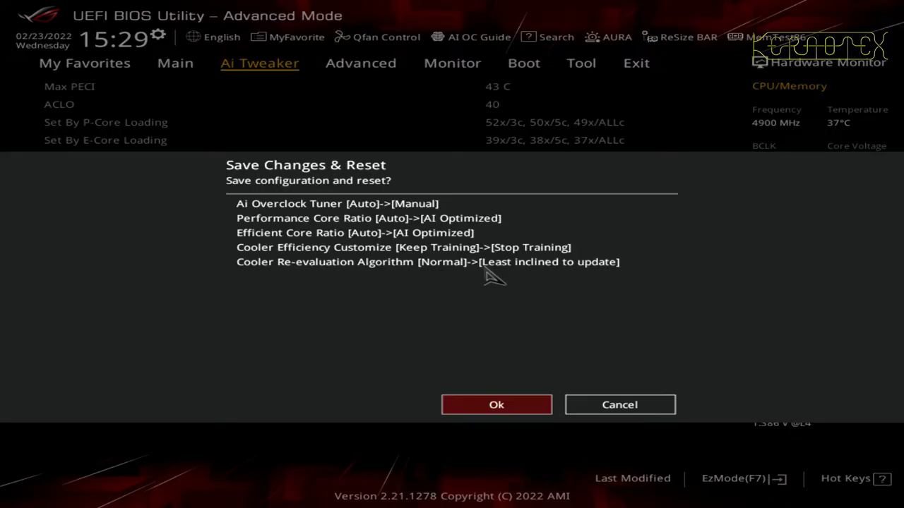
key(Return)
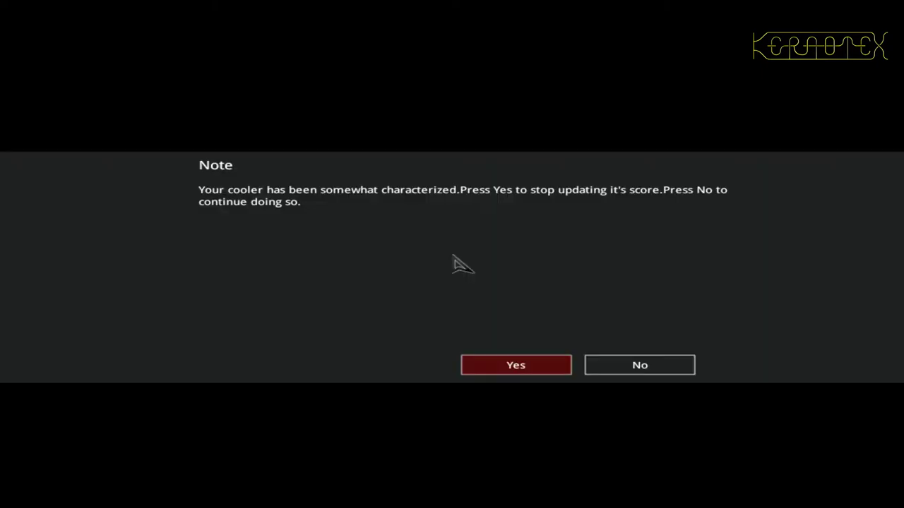
Confirm stopping the cooler score updates, and save and reset from the BIOS.
key(Return)
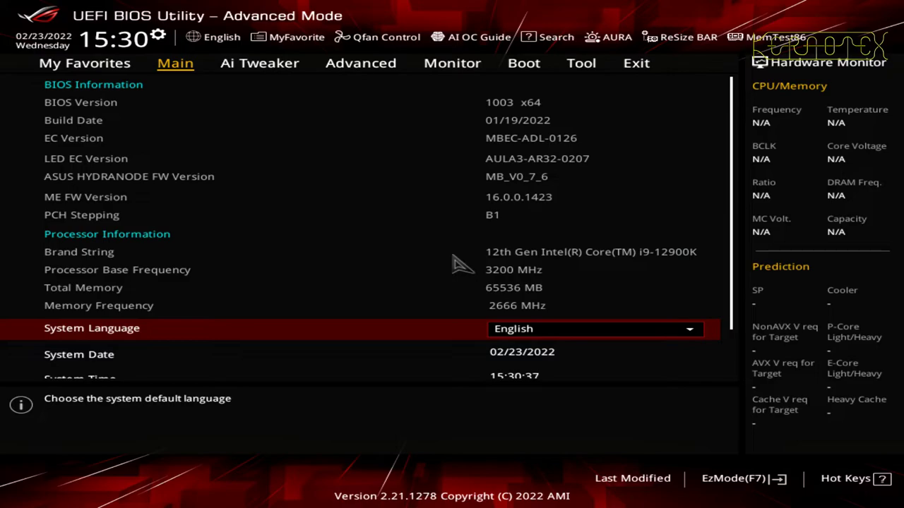
key(F10)
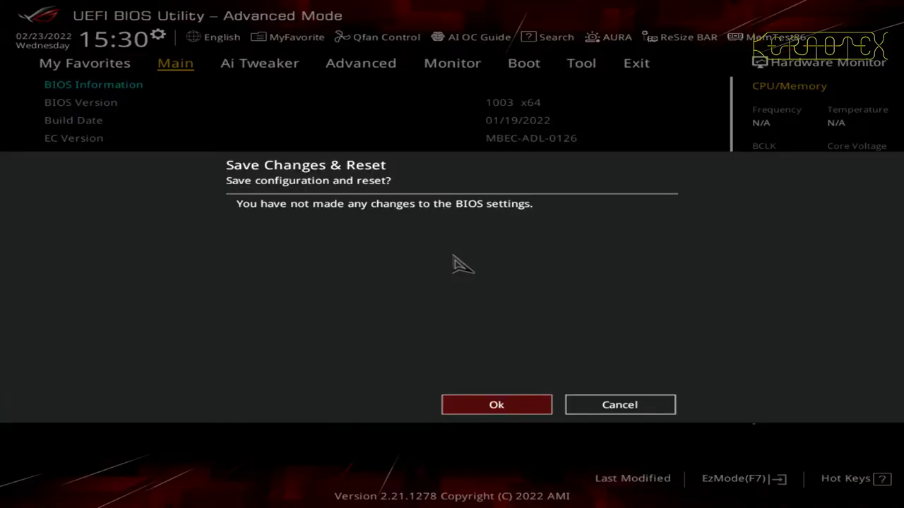
key(Return)
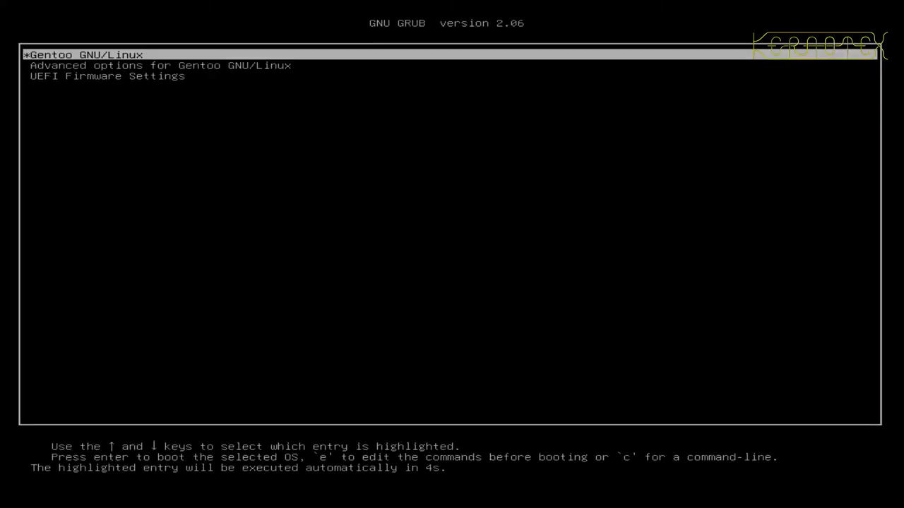
Boot Gentoo GNU/Linux with the non-recovery Linux 5.10.76-gentoo-r1 kernel from the advanced boot options.
key(Down)
key(Return)
key(Down)
key(Down)
key(Down)
key(Down)
key(Down)
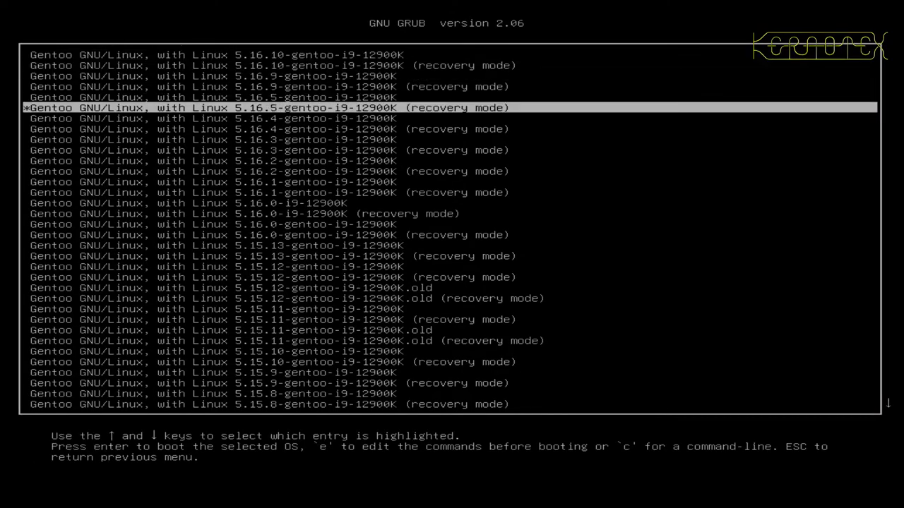
key(Down)
key(Down)
key(Down)
key(Down)
key(Down)
key(Down)
key(Down)
key(Down)
key(Down)
key(Down)
key(Down)
key(Down)
key(Down)
key(Down)
key(Down)
key(Down)
key(Down)
key(Down)
key(Down)
key(Down)
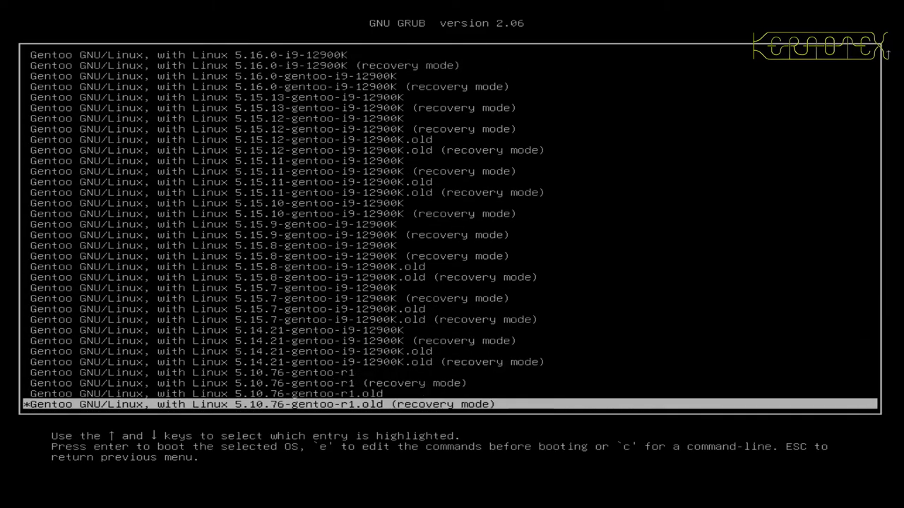
key(Up)
key(Up)
key(Up)
key(Return)
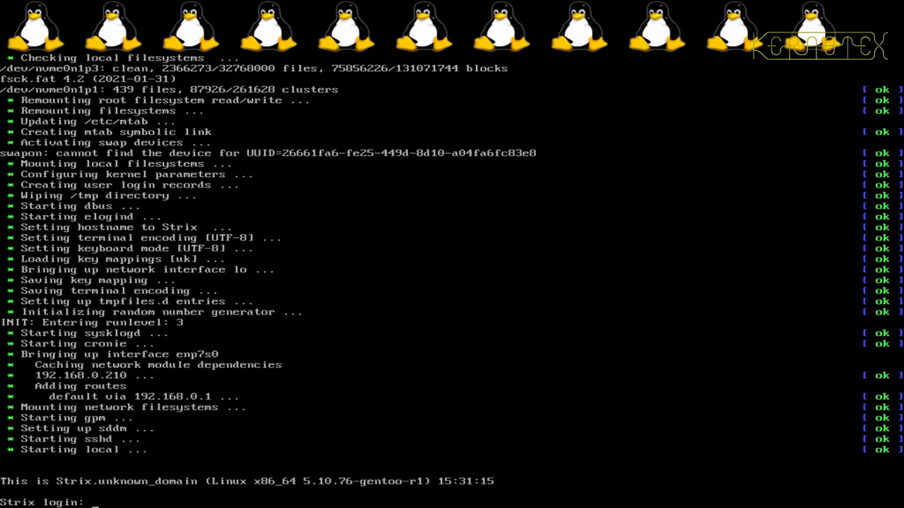
Log in to the first console with the account name and password, and rerun the watch on the CPU core throttle counts.
text(kernotex)
key(Return)
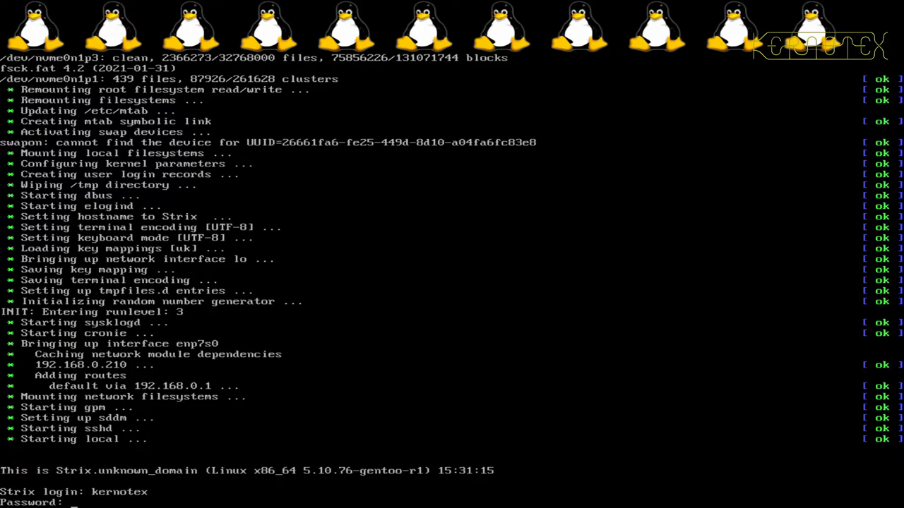
key(Return)
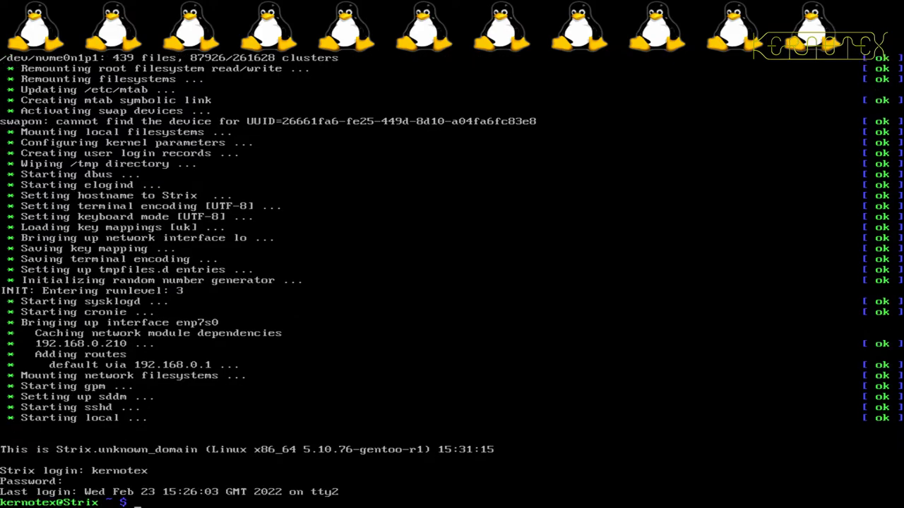
key(Up)
key(Return)
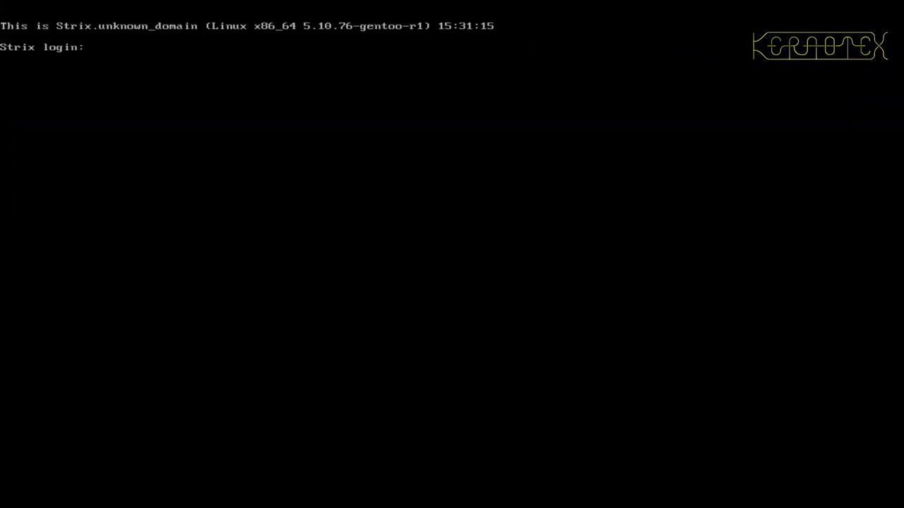
Log in to a second console with the account name and password.
text(kernotex)
key(Return)
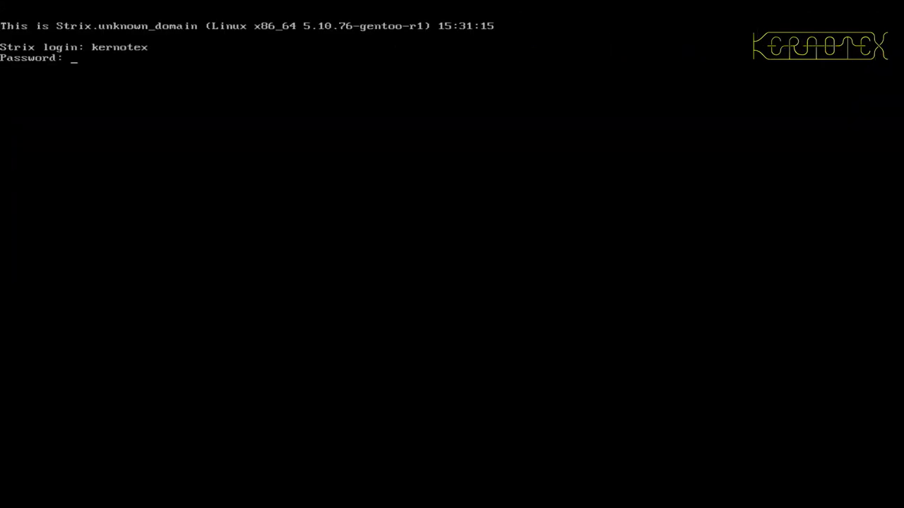
key(Return)
key(Up)
key(Up)
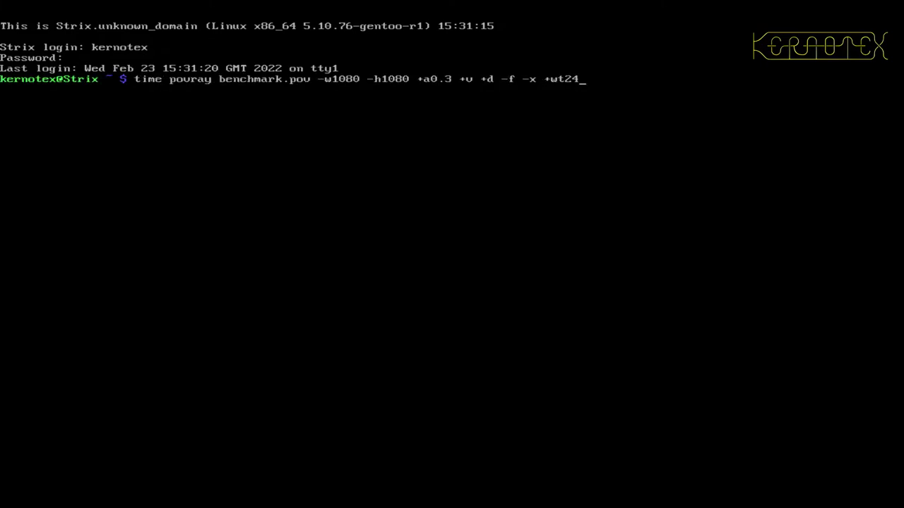
key(Up)
key(Return)
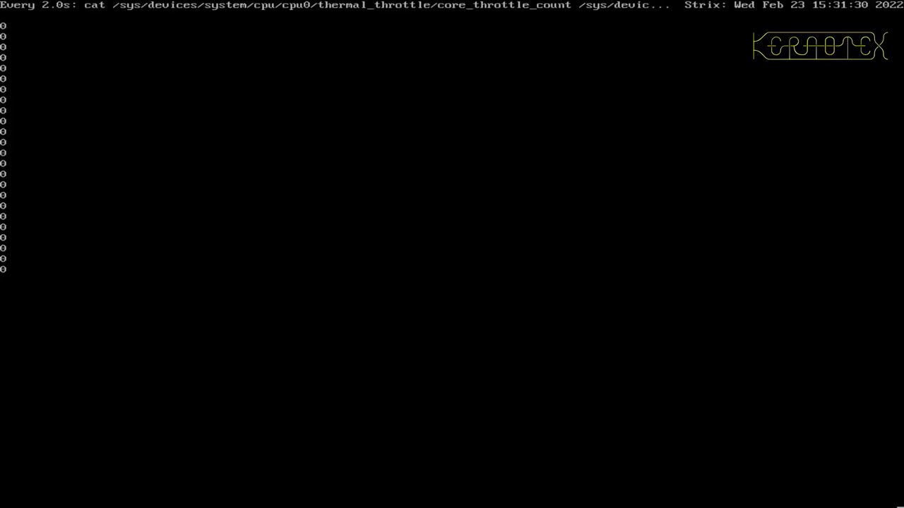
key(ctrl+c)
Change to the /usr/share/povray/scenes/advanced/benchmark/ directory.
key(Up)
key(Up)
key(Down)
key(Up)
key(Up)
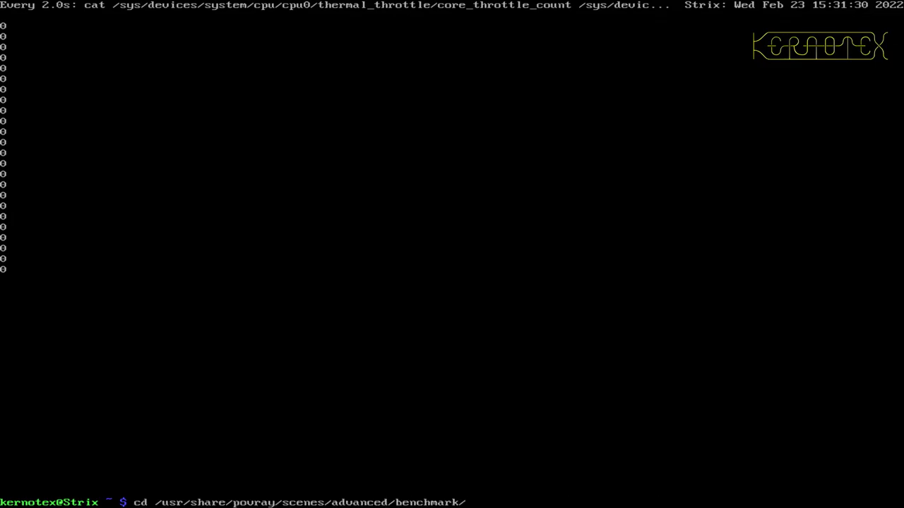
key(Return)
Run the timed POV-Ray benchmark: time povray benchmark.pov -w1080 -h1080 +a0.3 +v +d -f -x +wt24.
key(Up)
key(Up)
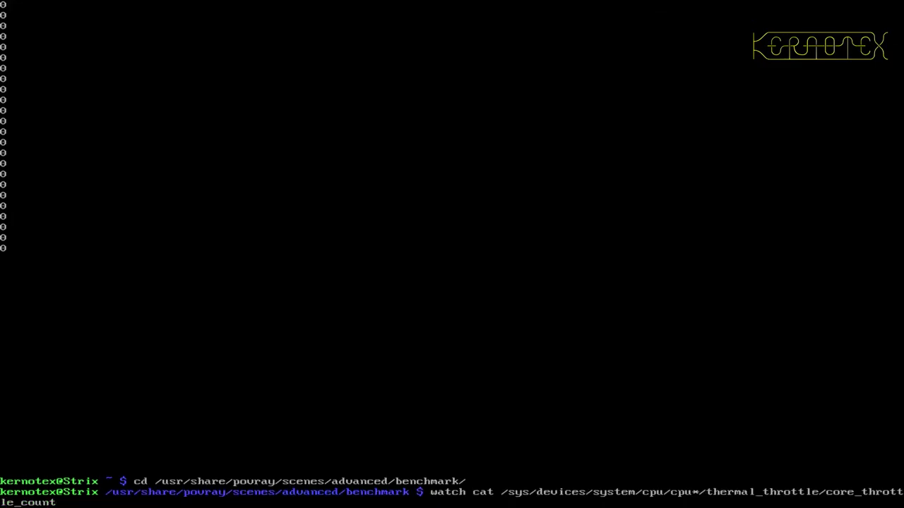
key(Up)
key(Return)
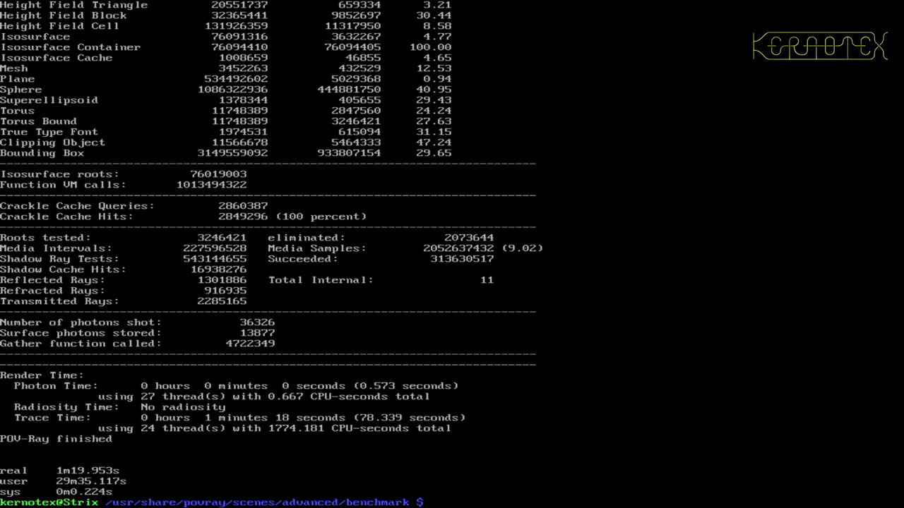
Repeat the timed POV-Ray benchmark and switch to the other console to watch the core throttle counts.
key(Up)
key(Down)
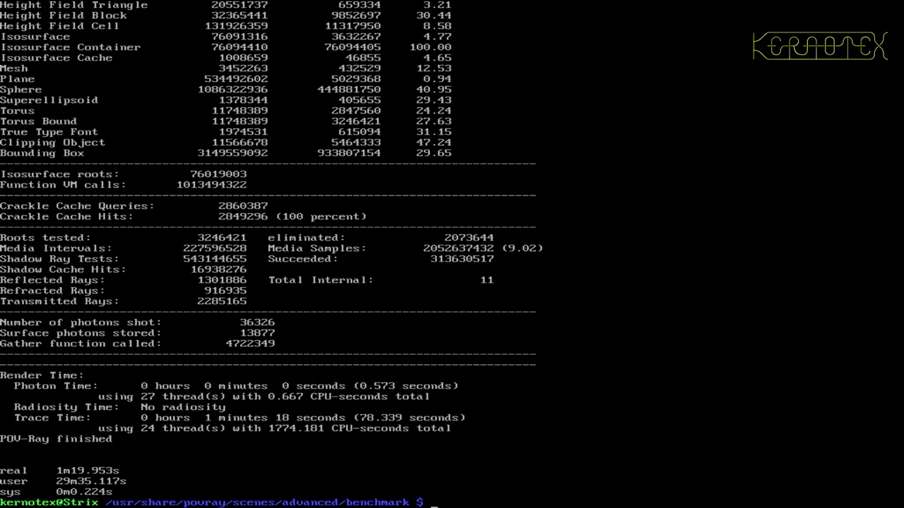
key(Up)
key(Return)
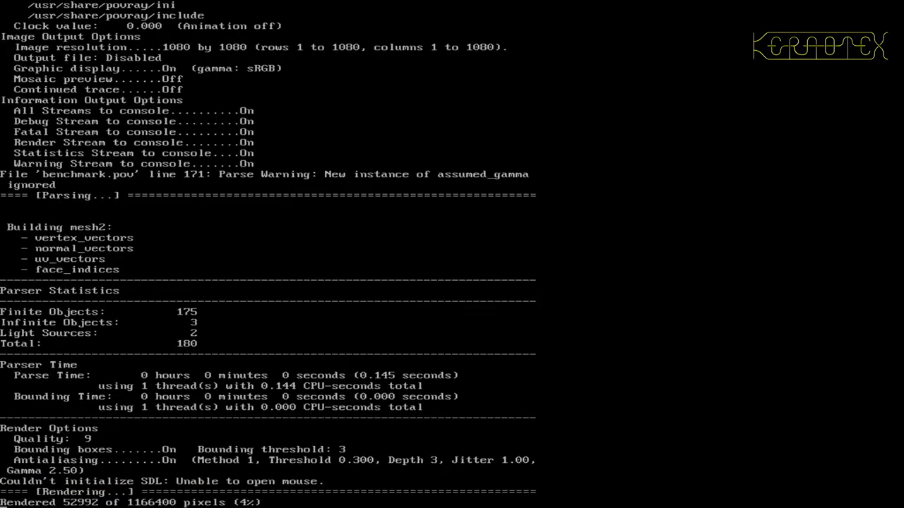
key(alt+F2)
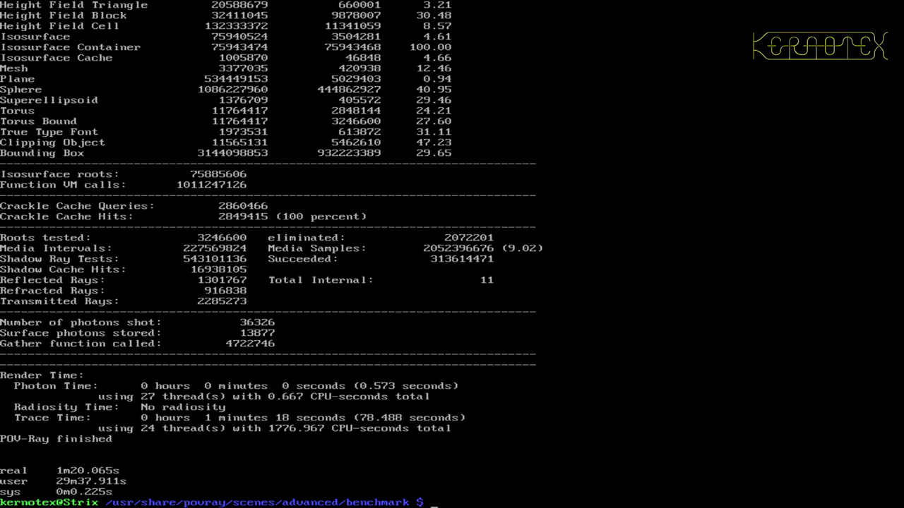
Stop the throttle-count watch, log out of both consoles, and reboot into the BIOS setup.
key(ctrl+d)
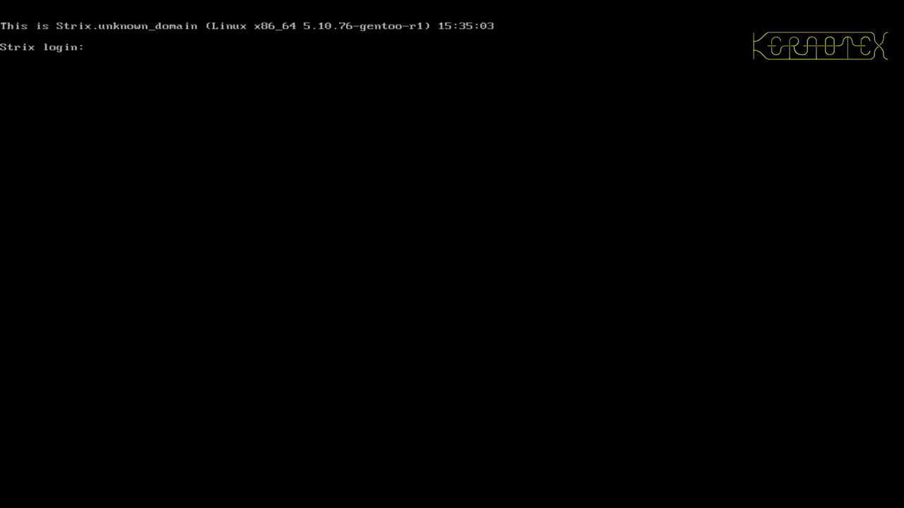
key(alt+F2)
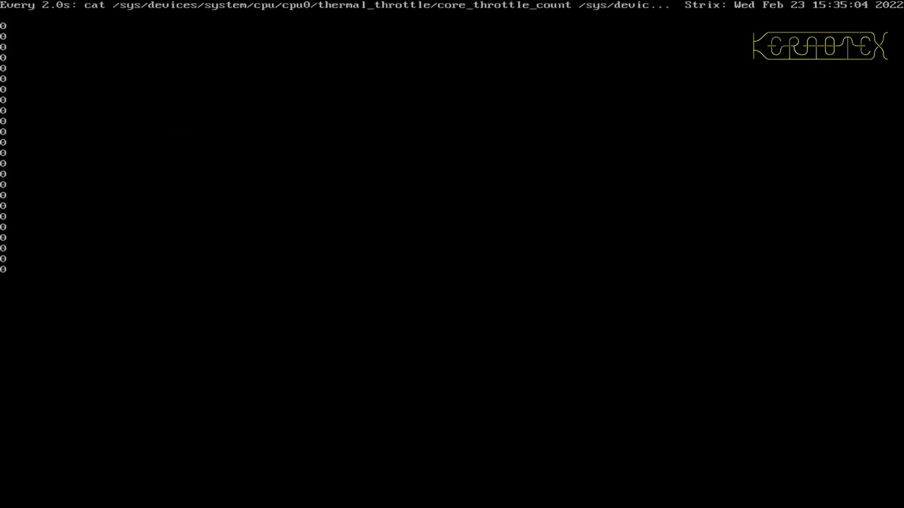
key(ctrl+c)
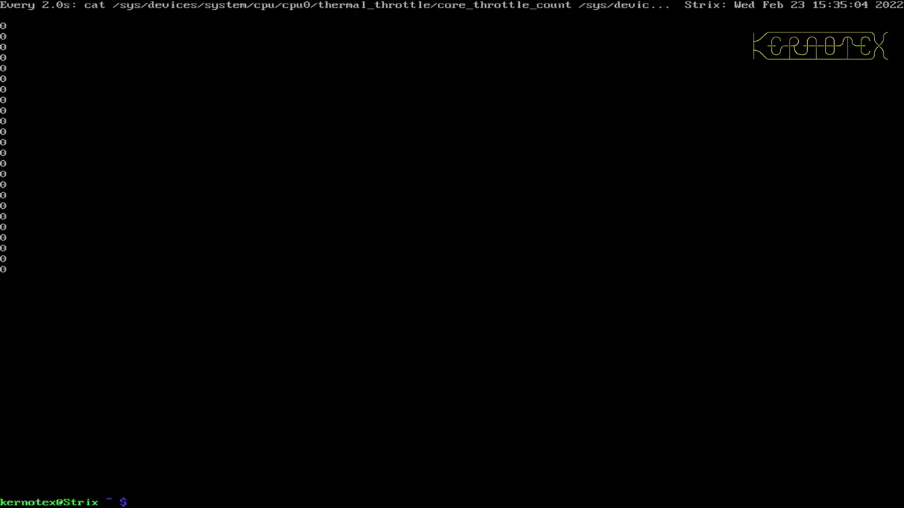
key(ctrl+d)
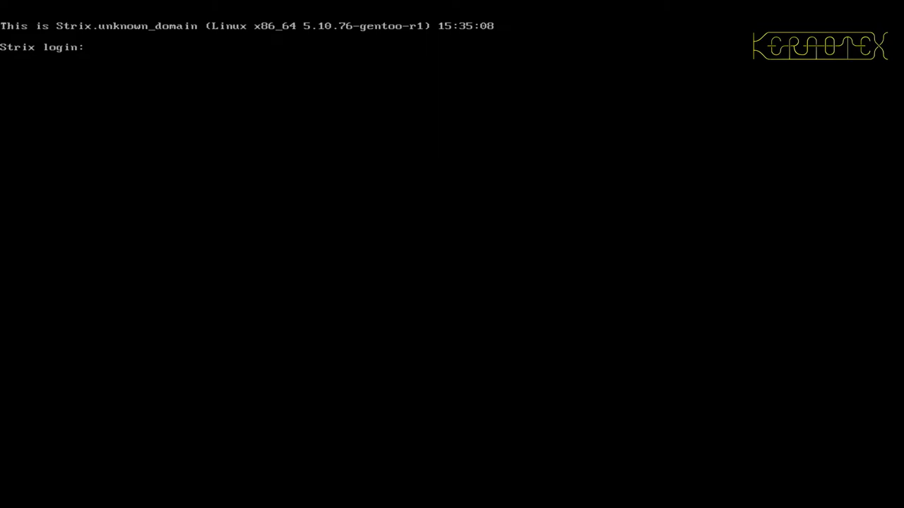
key(ctrl+alt+Delete)
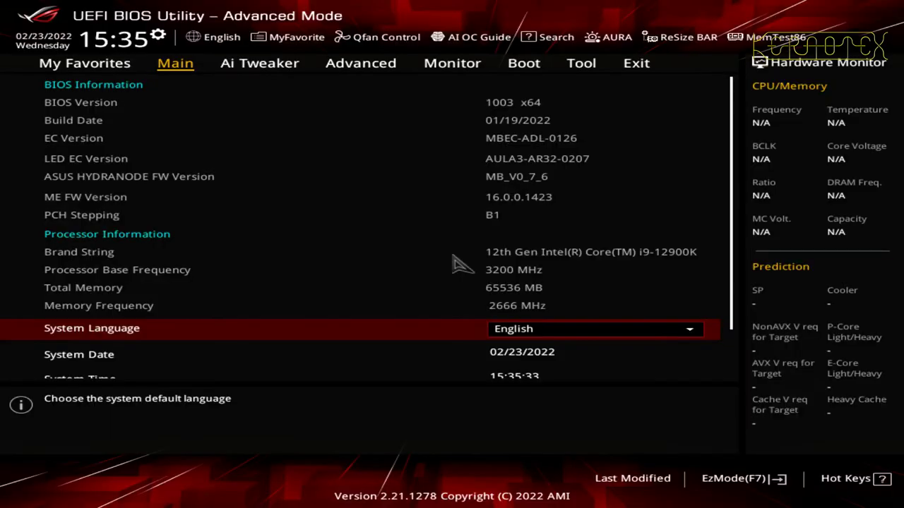
Set the Ai Overclock Tuner to XMP II in Ai Tweaker.
key(Right)
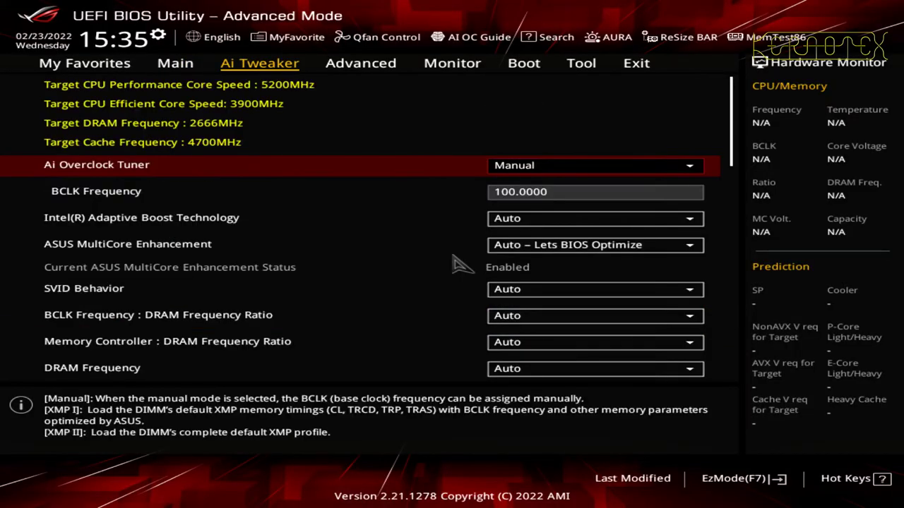
key(Return)
key(Down)
key(Down)
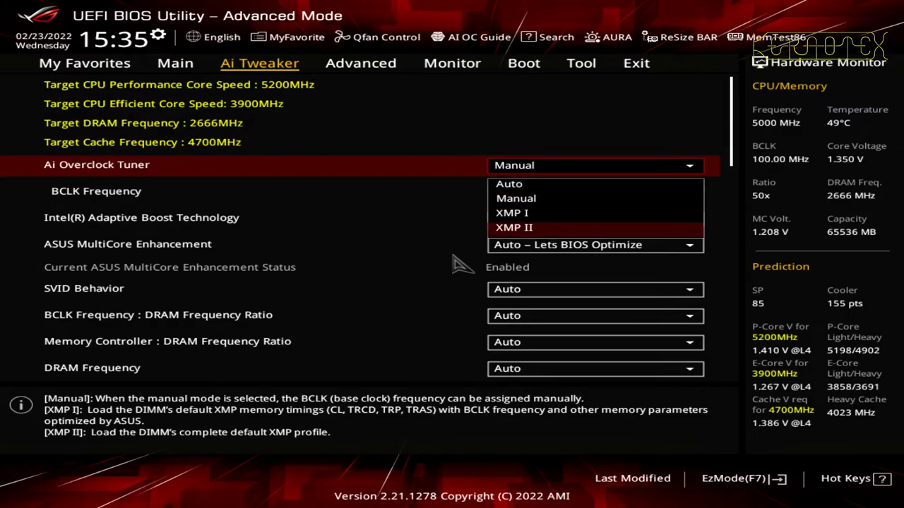
key(Return)
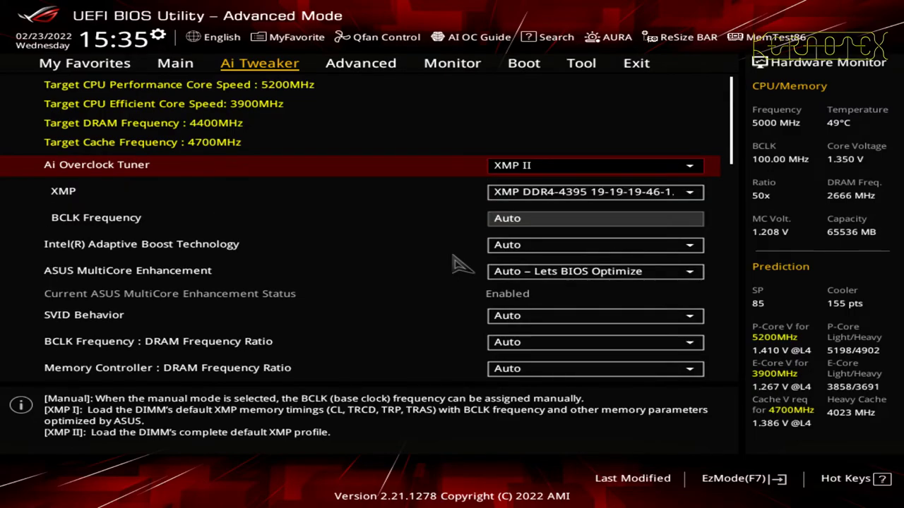
Keep ASUS MultiCore Enhancement on Auto – Lets BIOS Optimize, and save the BIOS changes and reset.
key(Down)
key(Down)
key(Down)
key(Down)
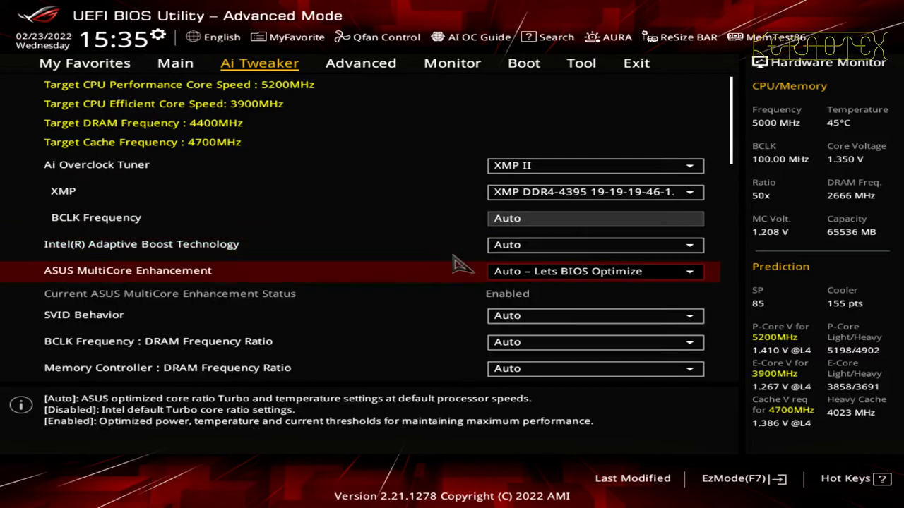
key(Return)
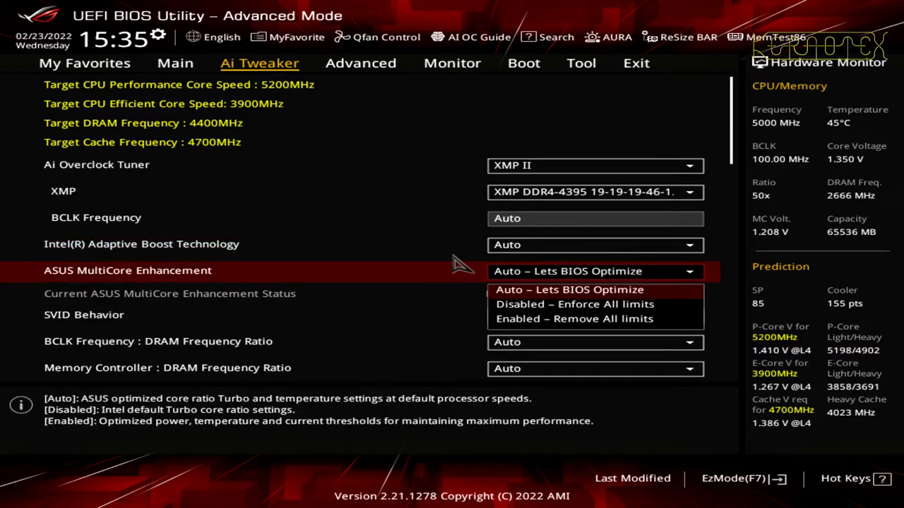
key(Return)
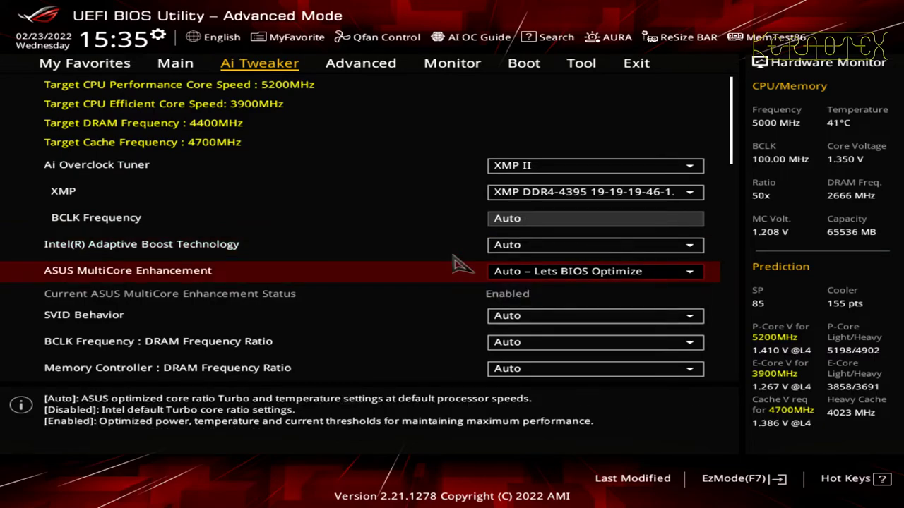
key(F10)
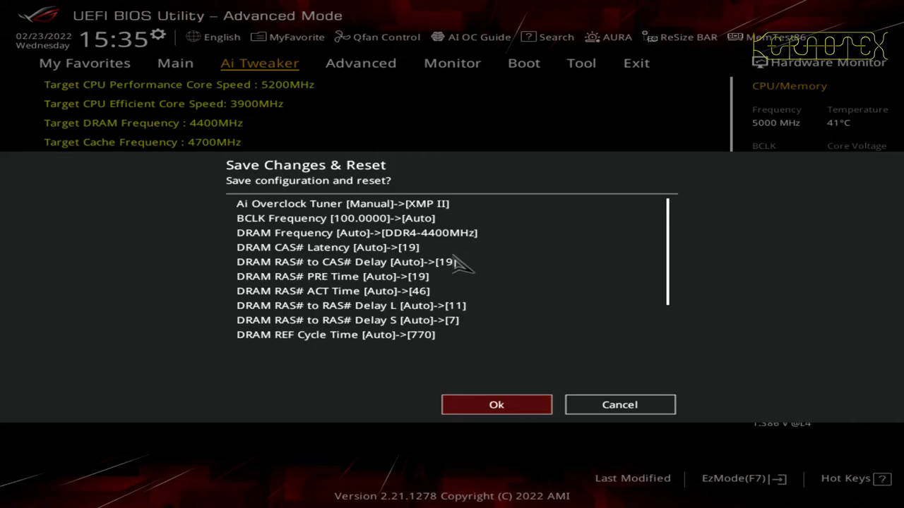
key(Return)
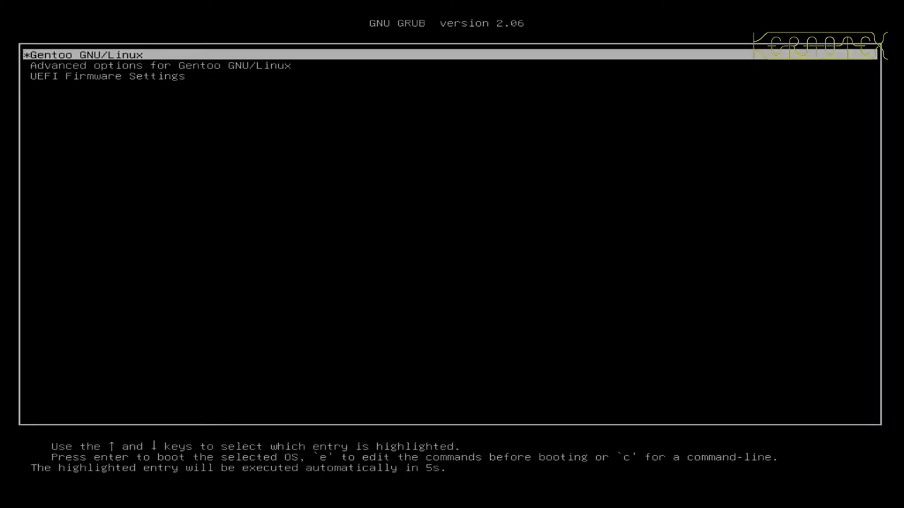
Boot the Linux 5.10.76-gentoo-r1 kernel, without recovery mode, from the advanced options for Gentoo GNU/Linux.
key(Down)
key(Return)
key(Down)
key(Down)
key(Down)
key(Down)
key(Down)
key(Down)
key(Down)
key(Down)
key(Down)
key(Down)
key(Down)
key(Down)
key(Down)
key(Down)
key(Down)
key(Down)
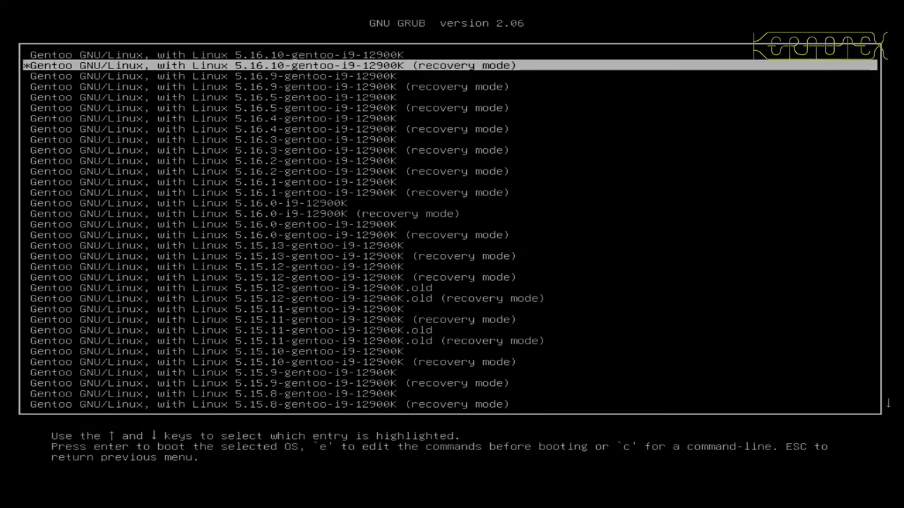
key(Down)
key(Down)
key(Down)
key(Down)
key(Down)
key(Down)
key(Down)
key(Down)
key(Down)
key(Down)
key(Down)
key(Down)
key(Down)
key(Down)
key(Down)
key(Down)
key(Down)
key(Down)
key(Down)
key(Down)
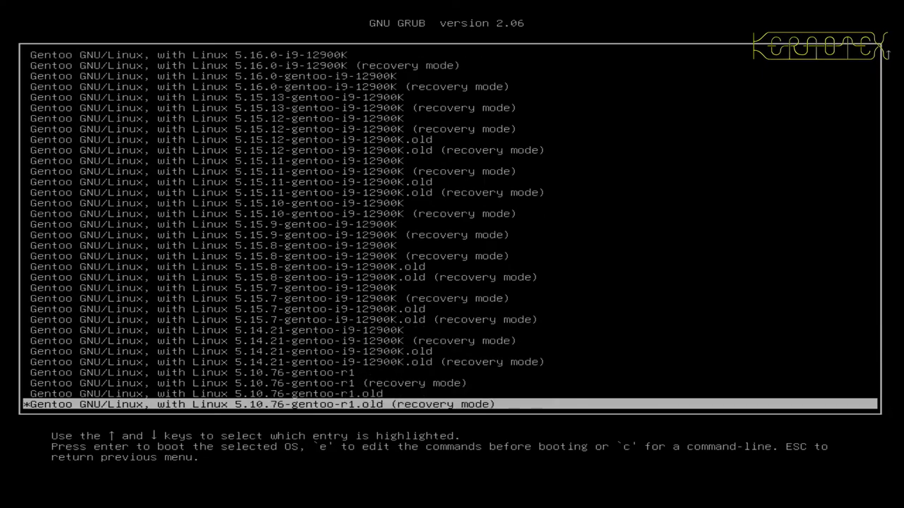
key(Up)
key(Up)
key(Up)
key(Return)
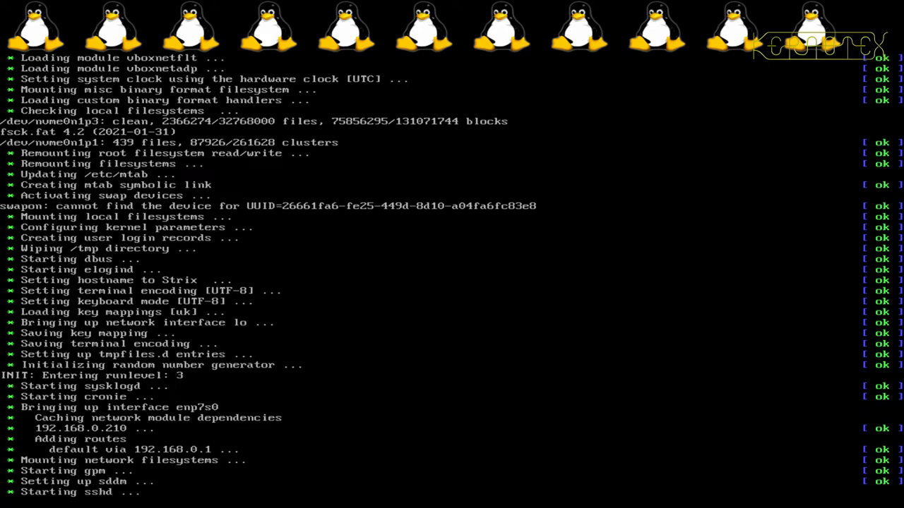
Log in on the first console with the user name and account password, and watch core_throttle_count for all CPU cores.
text(kernotex)
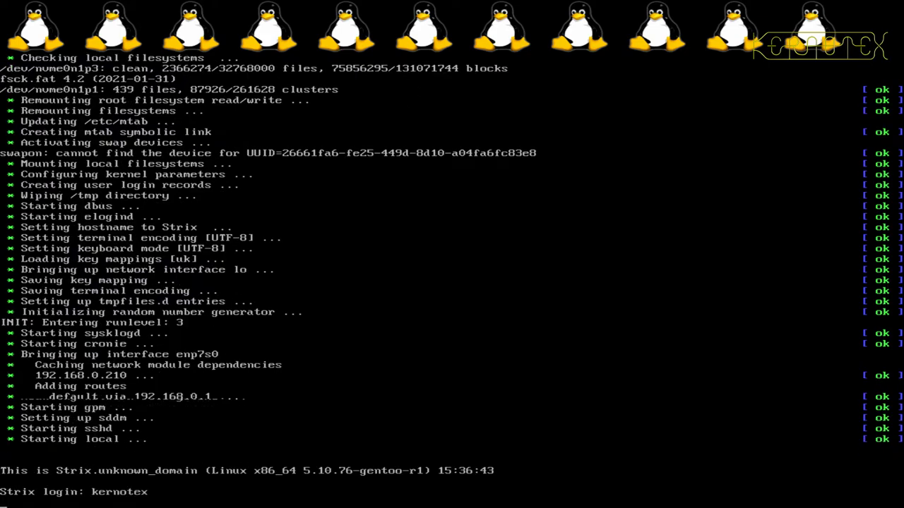
key(Return)
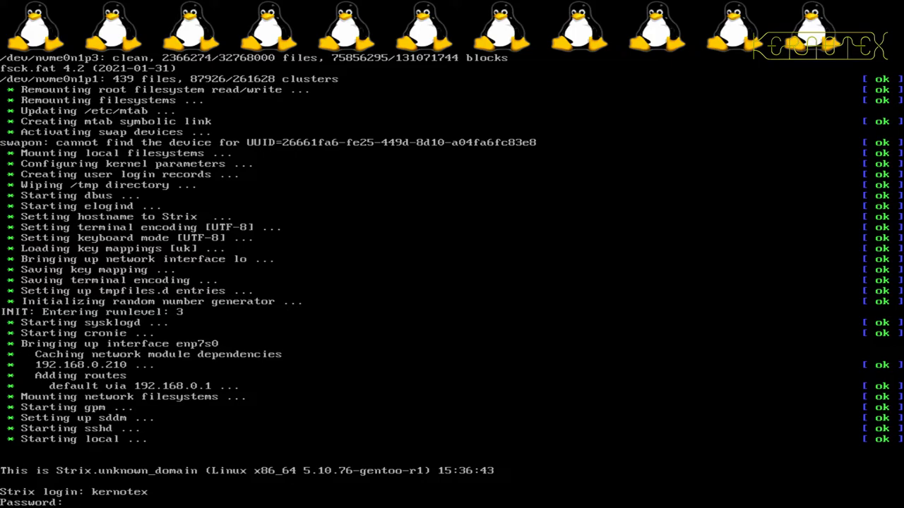
key(Return)
key(Up)
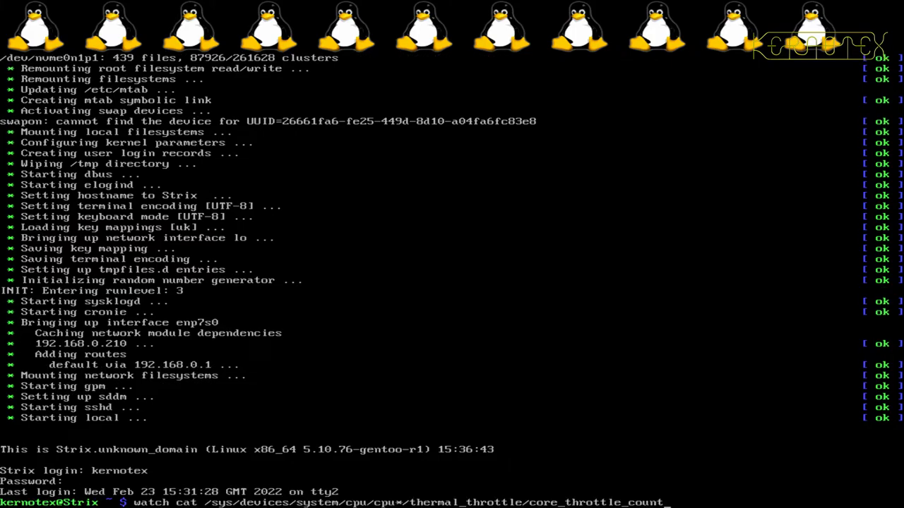
key(Return)
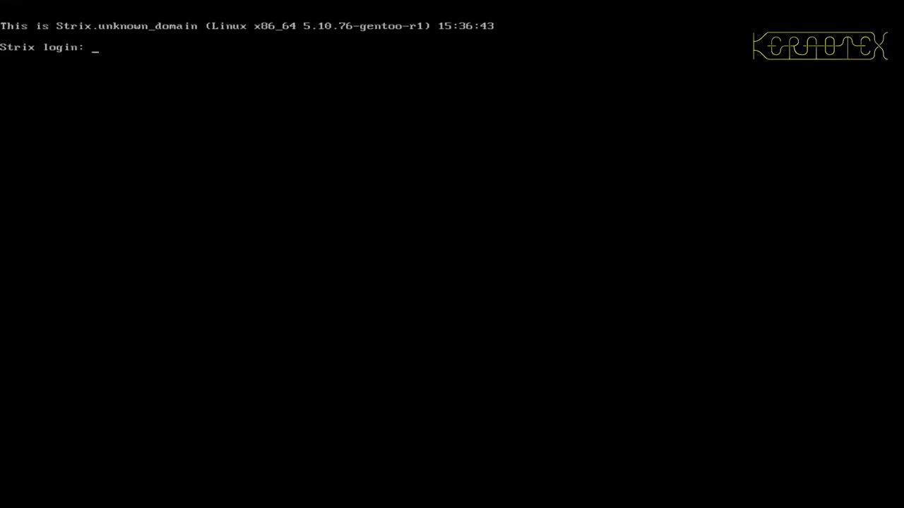
Log in on a second console with the user name and account password, and change to /usr/share/povray/scenes/advanced/benchmark/.
text(kernotex)
key(Return)
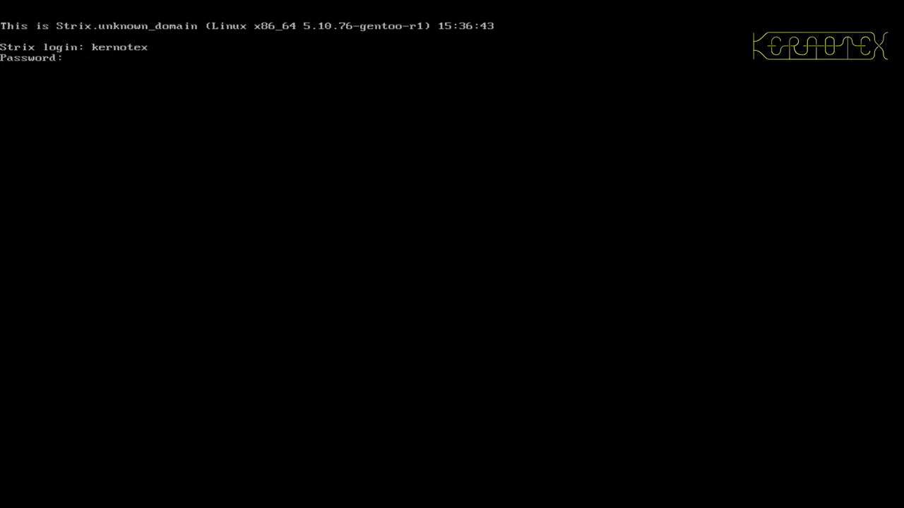
key(Return)
text(cd)
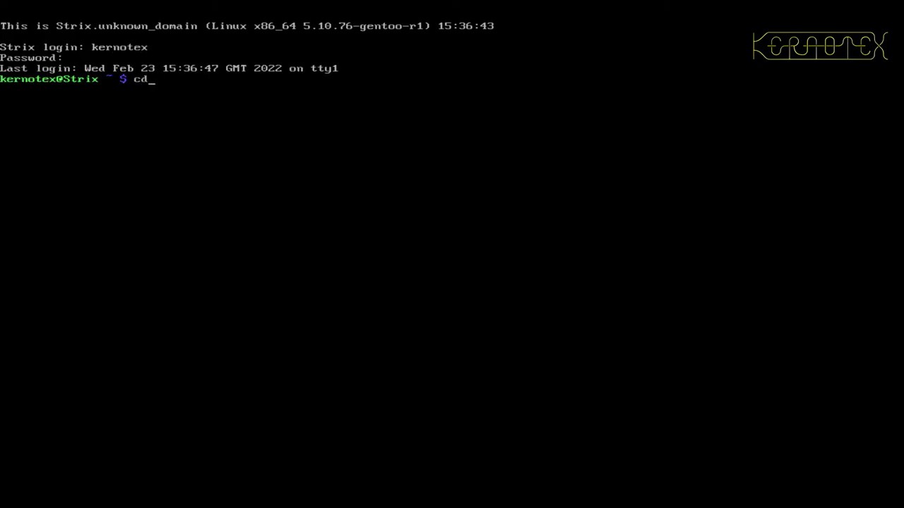
key(ctrl+r)
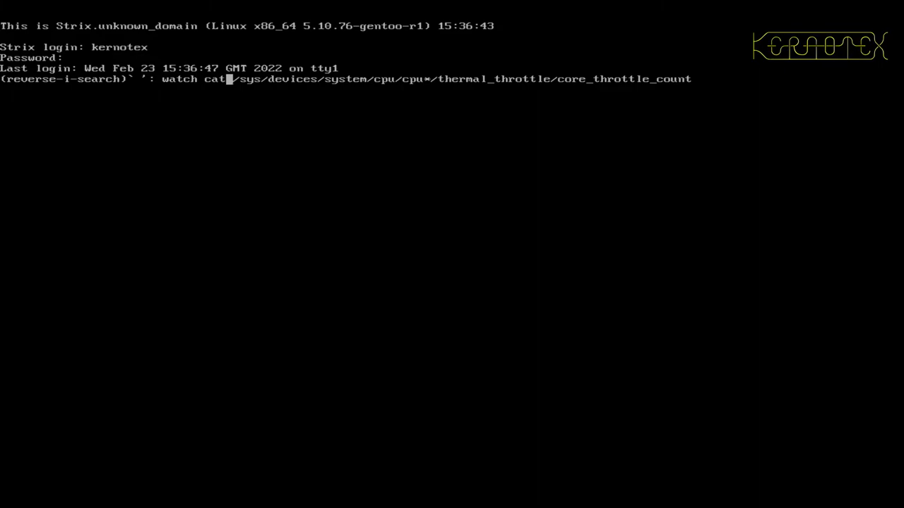
key(BackSpace)
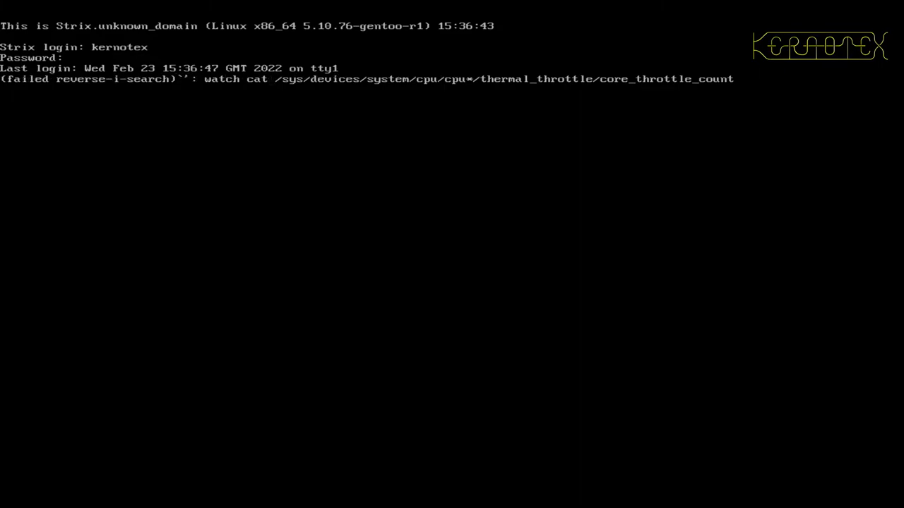
text(cd)
key(Return)
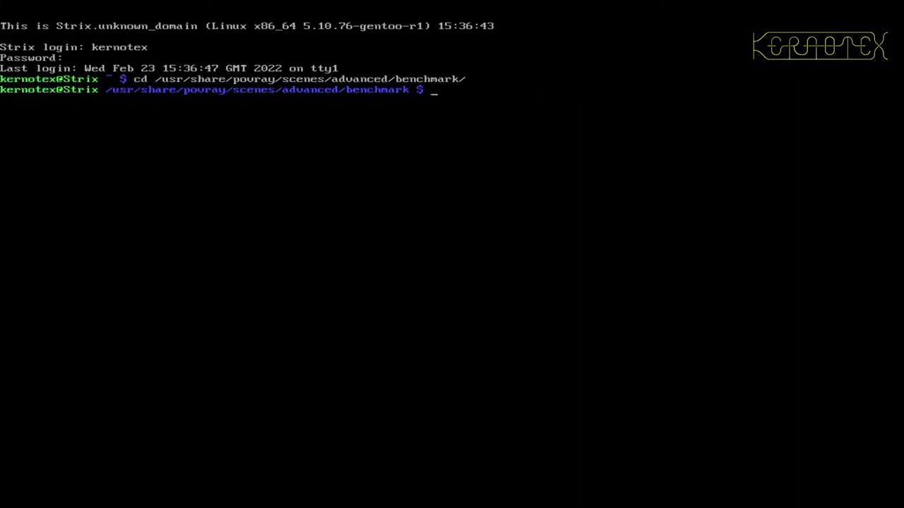
Run the timed POV-Ray benchmark: time povray benchmark.pov -w1080 -h1080 +a0.3 +v +d -f -x +wt24.
key(Up)
key(Up)
key(Up)
key(Return)
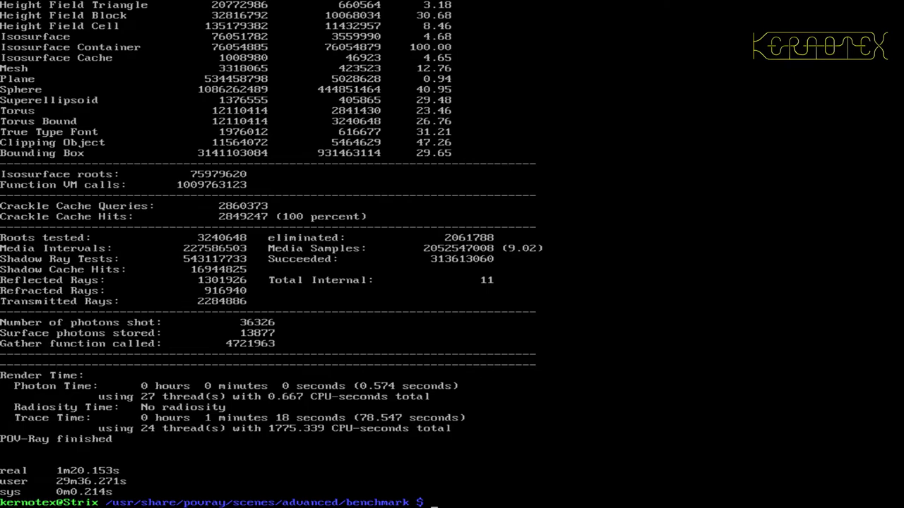
Repeat the timed 24-thread POV-Ray benchmark, checking the throttle counts on the other console, and return to the benchmark console.
key(Up)
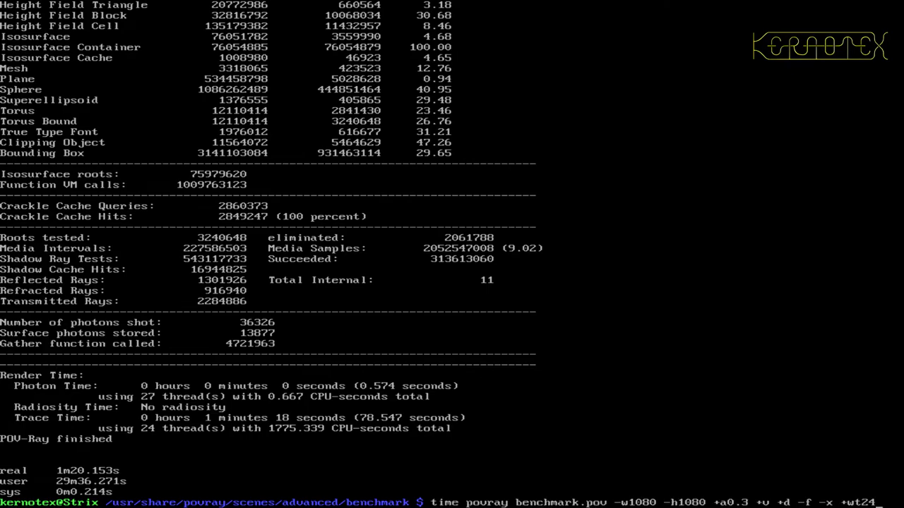
key(Return)
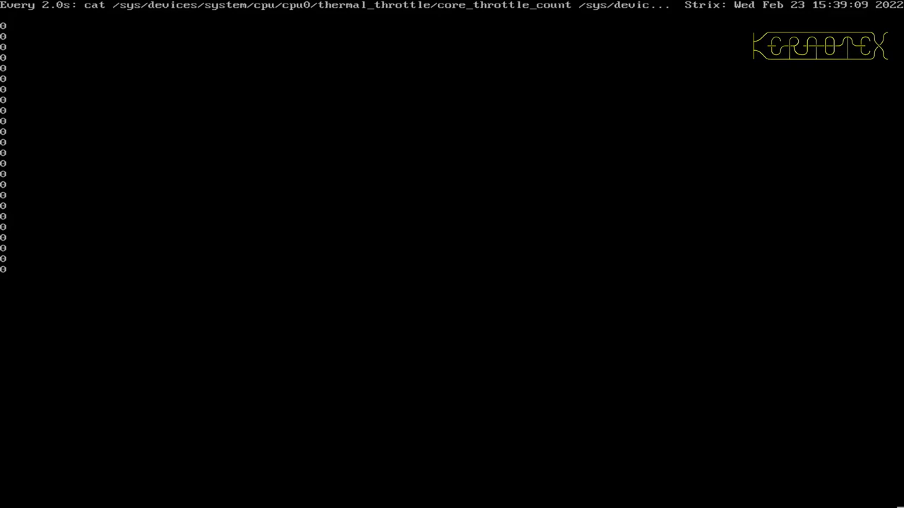
key(alt+F1)
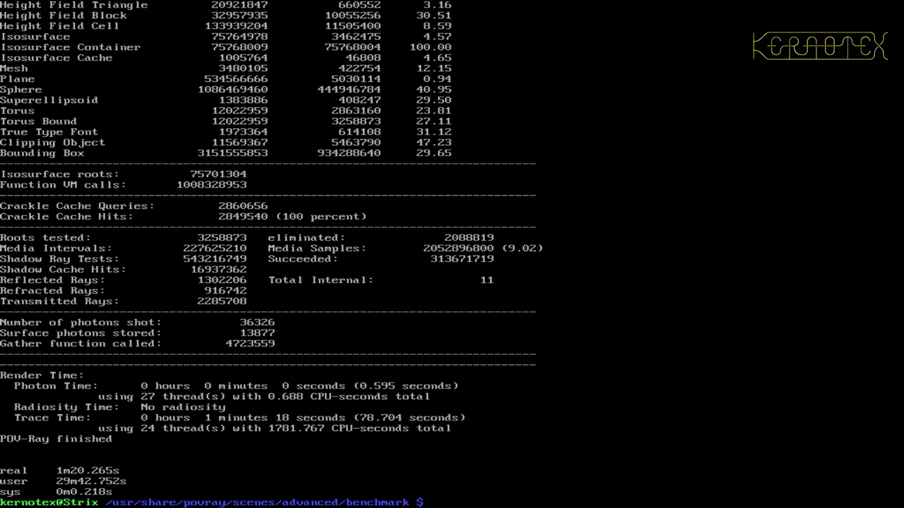
Clear the mistyped text at the benchmark prompt and log out of that console.
text(kernote)
key(BackSpace)
key(BackSpace)
key(BackSpace)
key(BackSpace)
key(BackSpace)
key(BackSpace)
key(BackSpace)
key(ctrl+d)
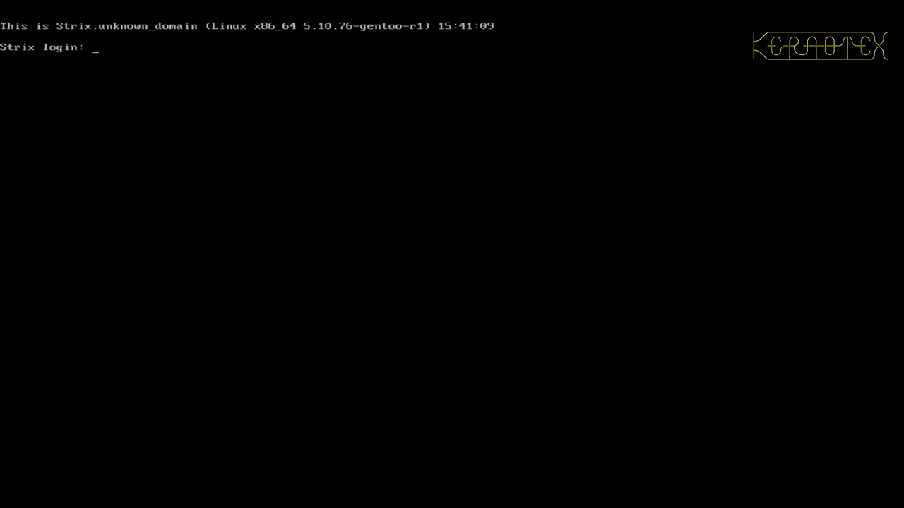
Stop the throttle-count watch, log out of its console, and reboot into the UEFI firmware settings.
key(alt+F2)
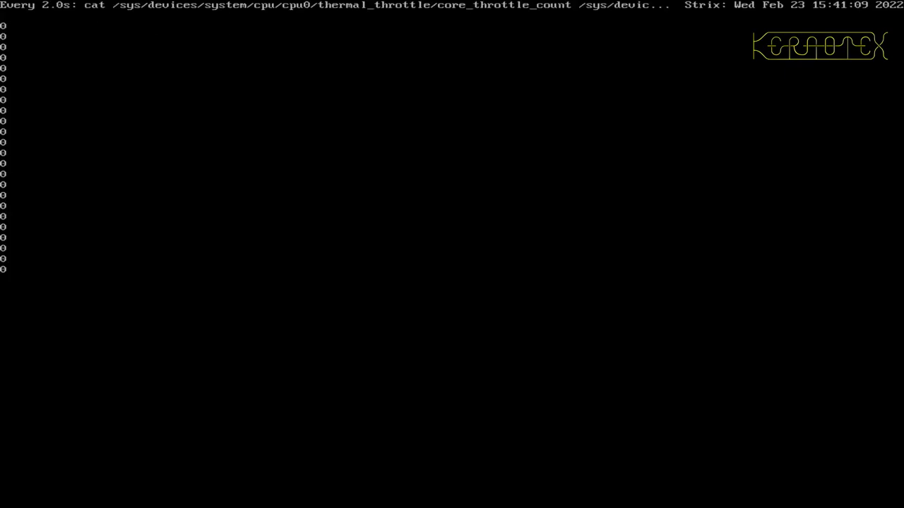
key(ctrl+c)
key(ctrl+d)
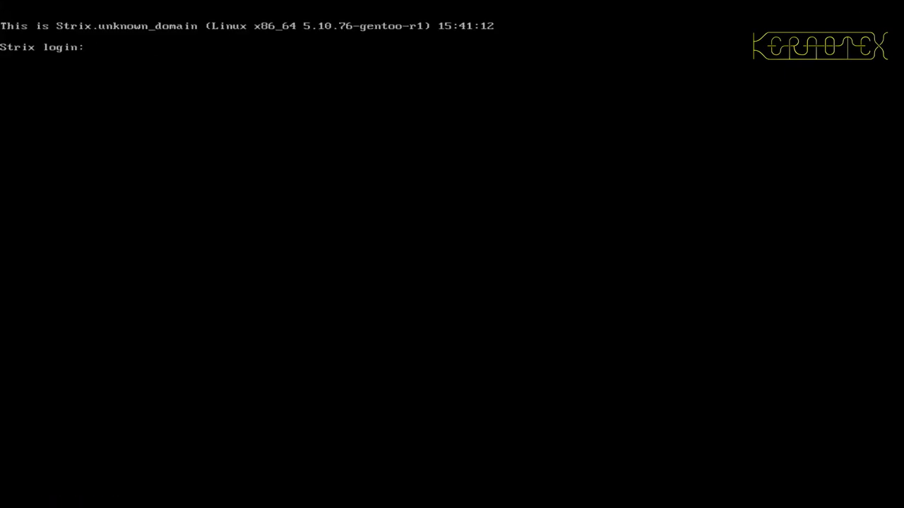
key(ctrl+alt+Delete)
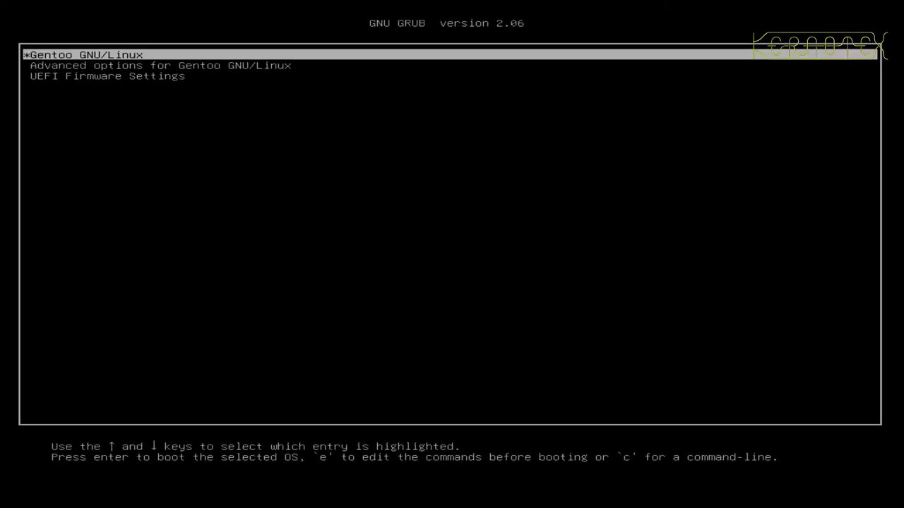
key(Return)
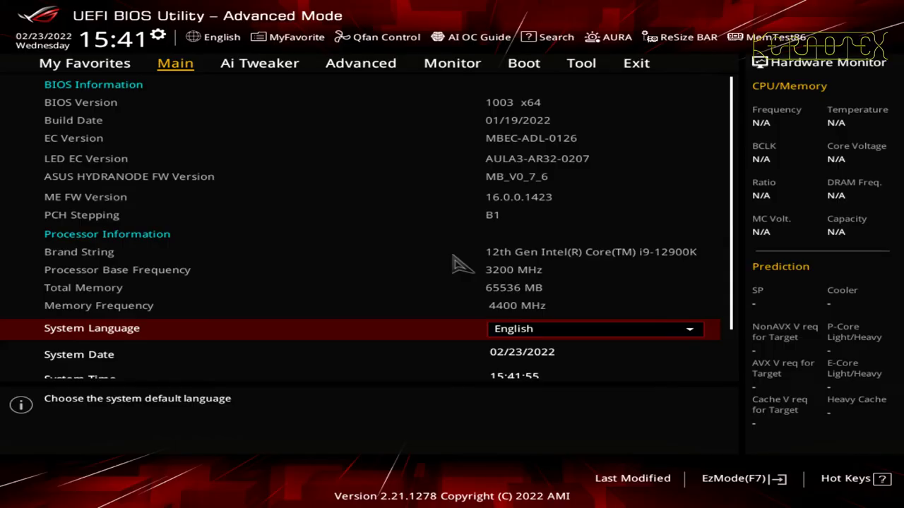
Load the BIOS optimized defaults and set CPU Fan Speed to Ignore in the Fan Speed Monitor.
key(F5)
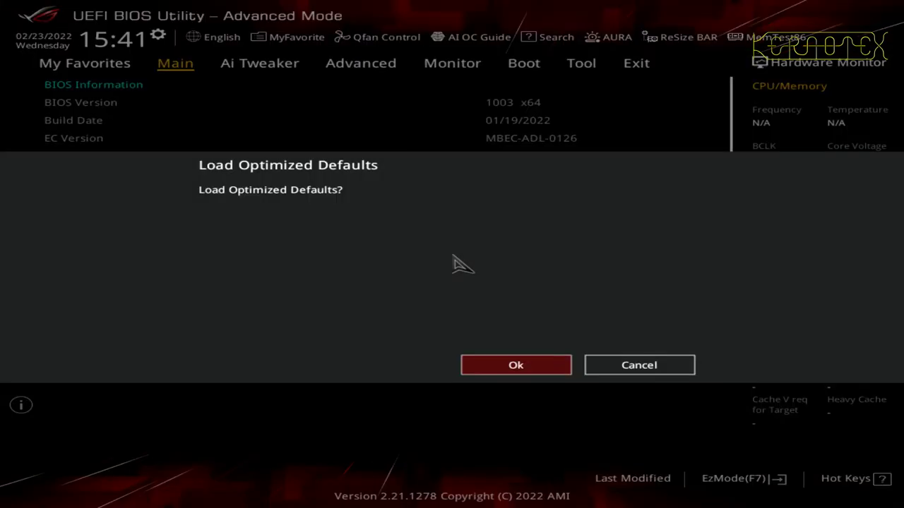
key(Return)
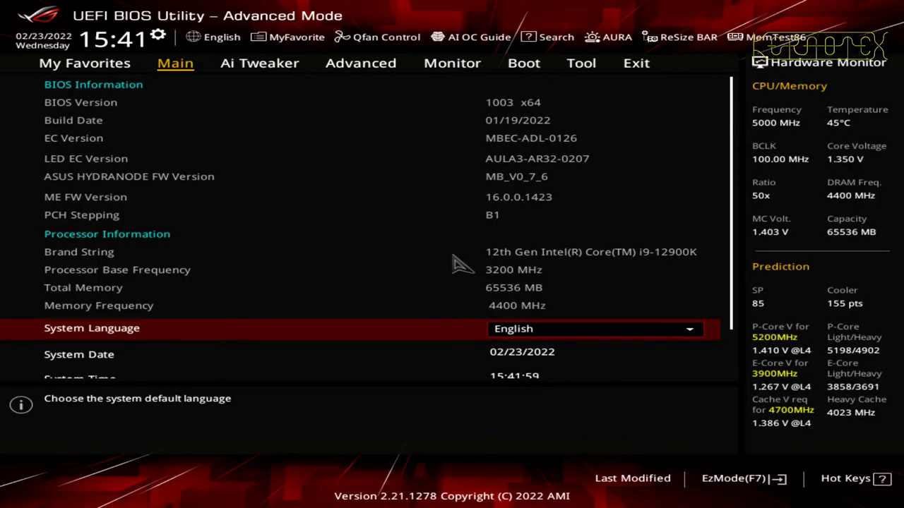
key(Right)
key(Right)
key(Right)
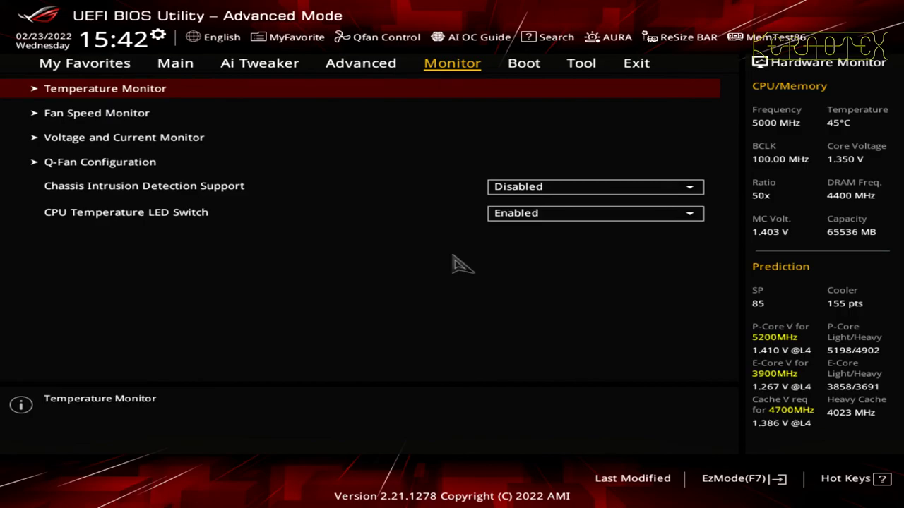
key(Down)
key(Return)
key(Down)
key(Return)
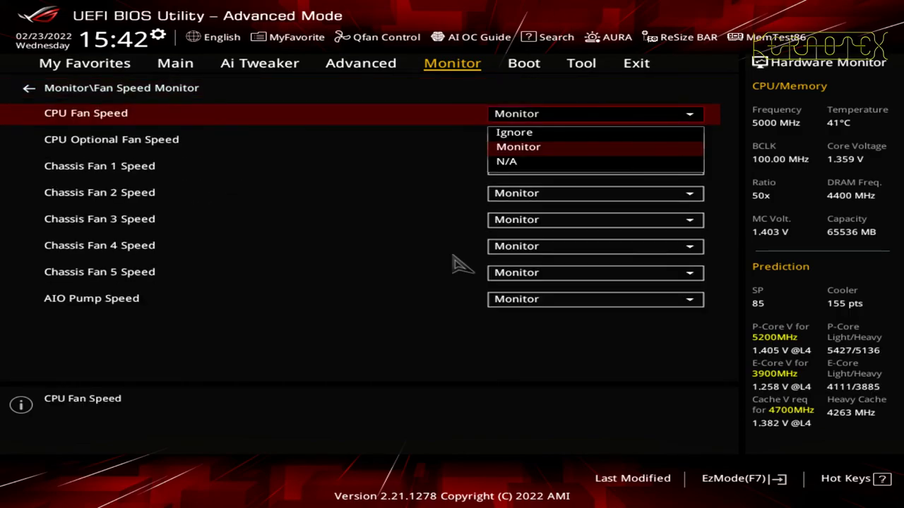
key(Up)
key(Return)
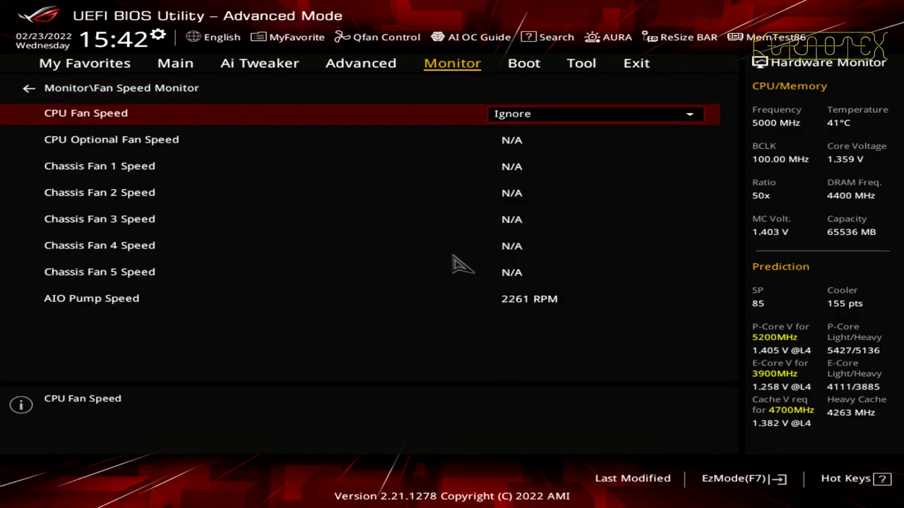
Set the Ai Overclock Tuner to XMP II in Ai Tweaker.
key(Left)
key(Left)
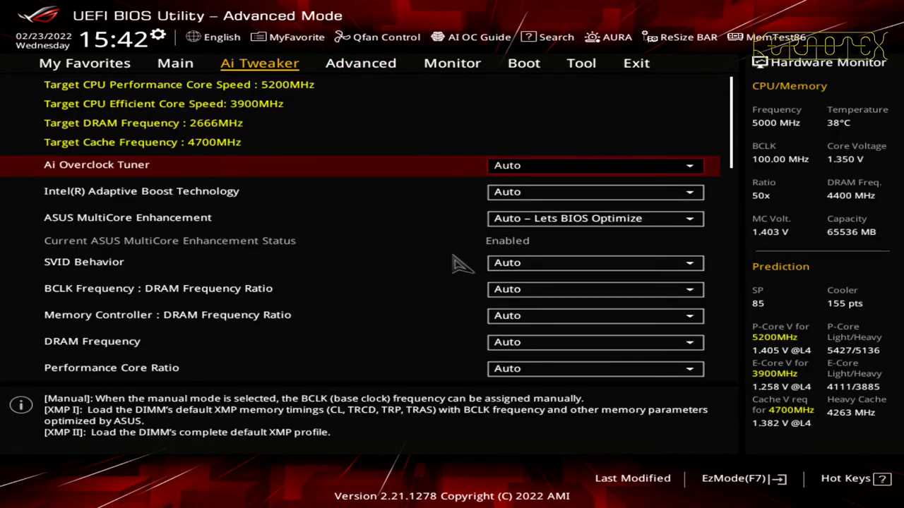
key(Return)
key(Down)
key(Down)
key(Down)
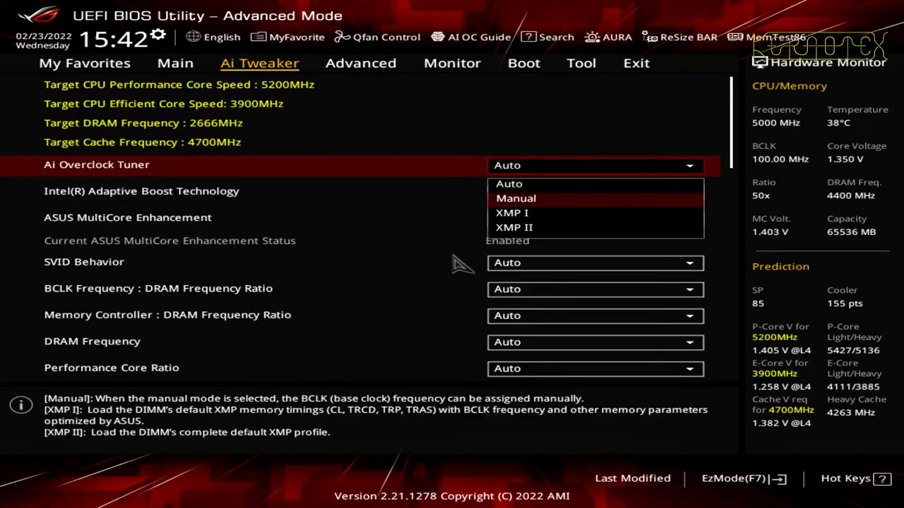
key(Return)
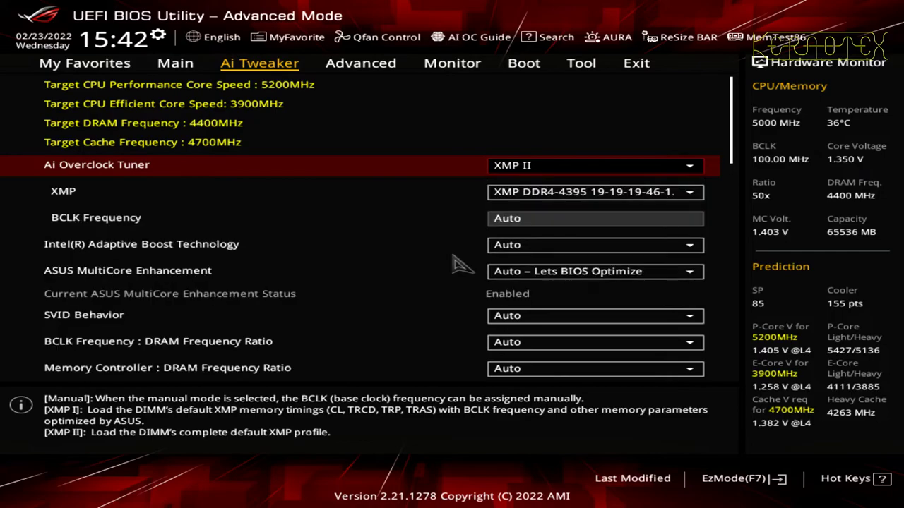
Recalibrate the cooler in Ai Tweaker's AI Features, accepting the loss of the previous training results.
key(Down)
key(Down)
key(Down)
key(Down)
key(Down)
key(Down)
key(Down)
key(Down)
key(Down)
key(Down)
key(Down)
key(Down)
key(Down)
key(Down)
key(Down)
key(Down)
key(Down)
key(Down)
key(Down)
key(Down)
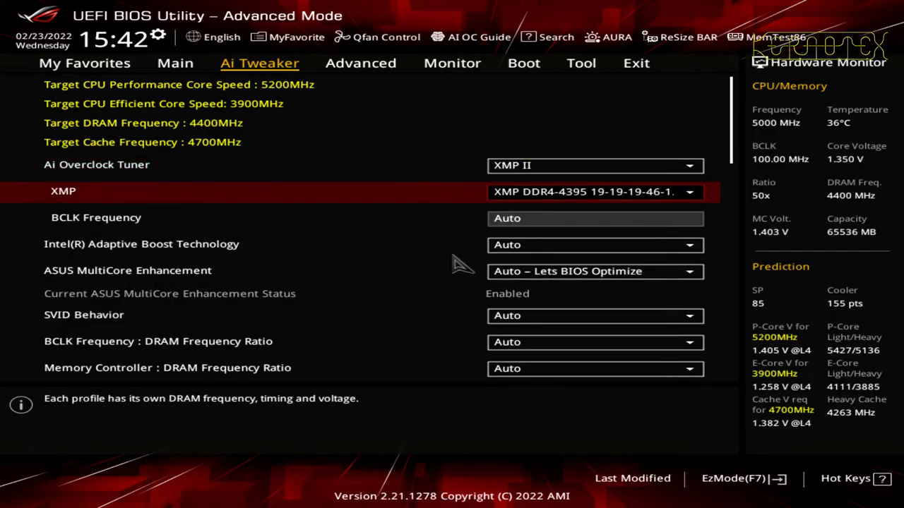
scroll(462, 265, down, 10)
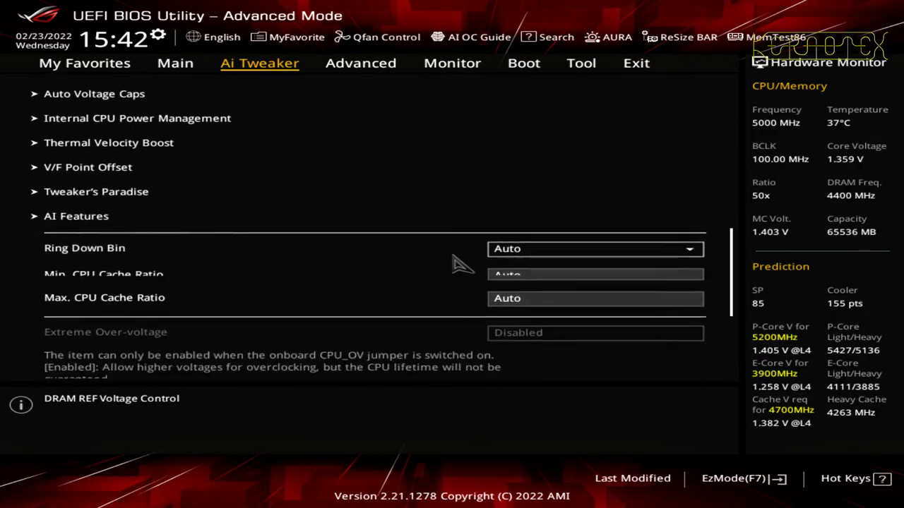
key(Up)
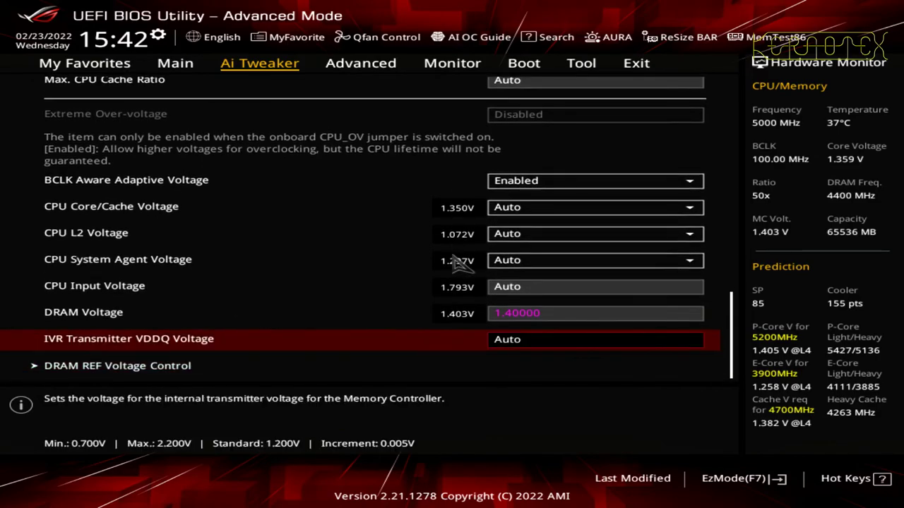
key(Up)
key(Down)
key(Down)
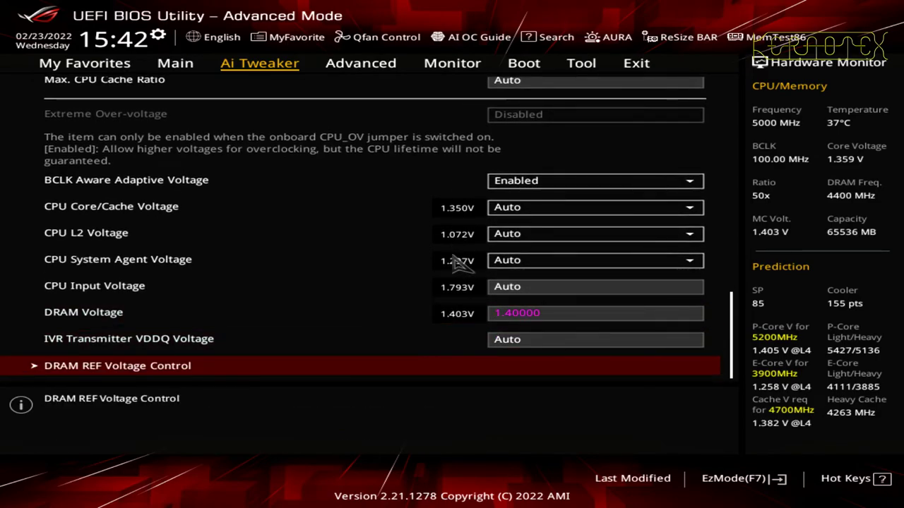
key(Up)
key(Up)
key(Up)
key(Up)
key(Up)
key(Up)
key(Up)
key(Up)
key(Up)
key(Up)
key(Up)
key(Up)
key(Up)
key(Up)
key(Up)
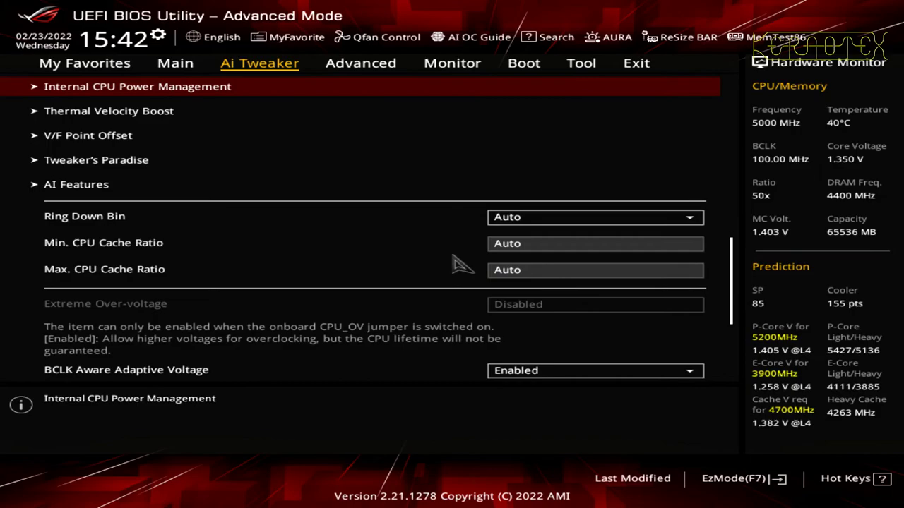
key(Down)
key(Down)
key(Down)
key(Down)
key(Return)
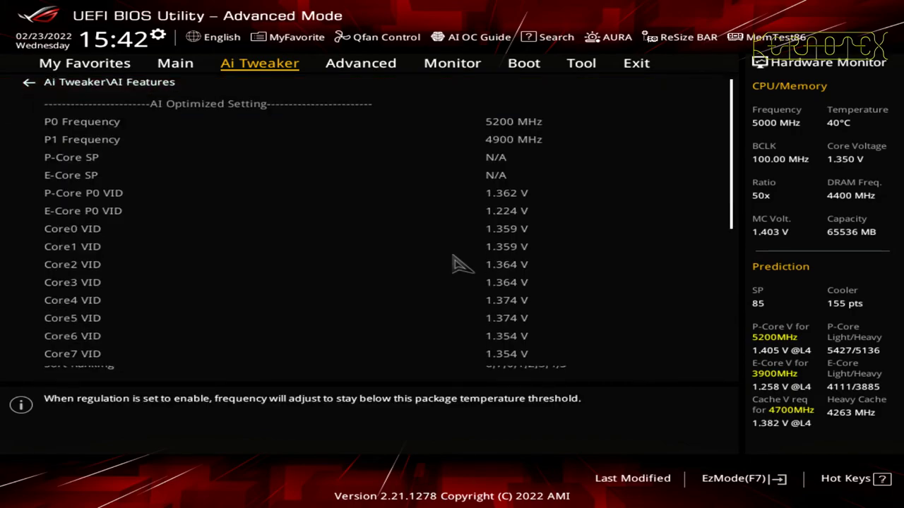
key(Down)
key(Down)
key(Down)
key(Down)
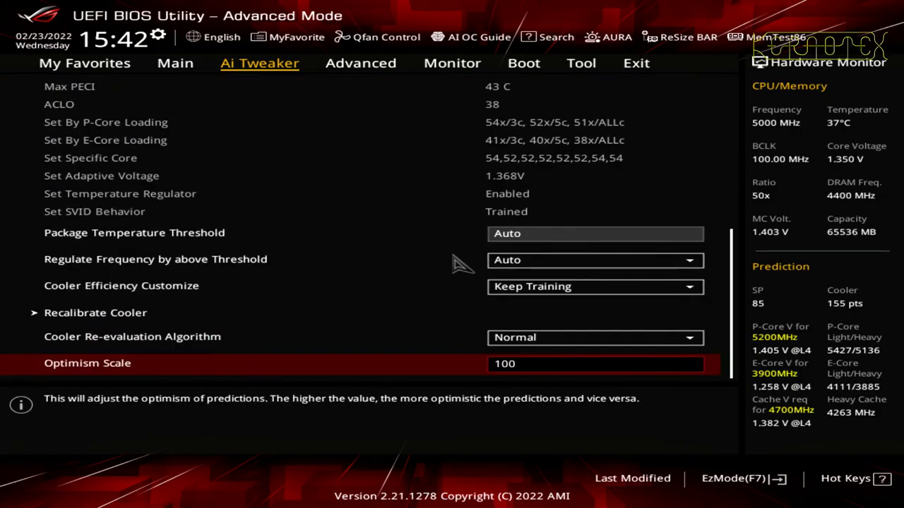
key(Up)
key(Up)
key(Return)
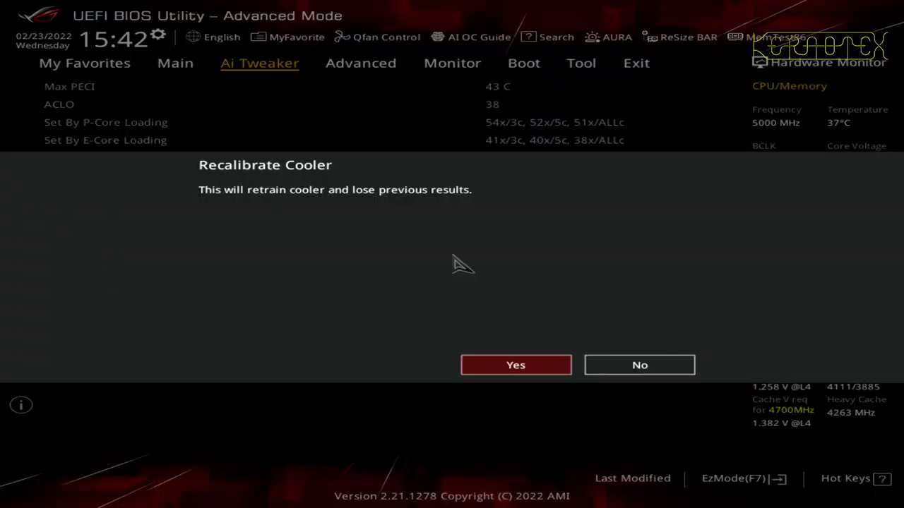
key(Return)
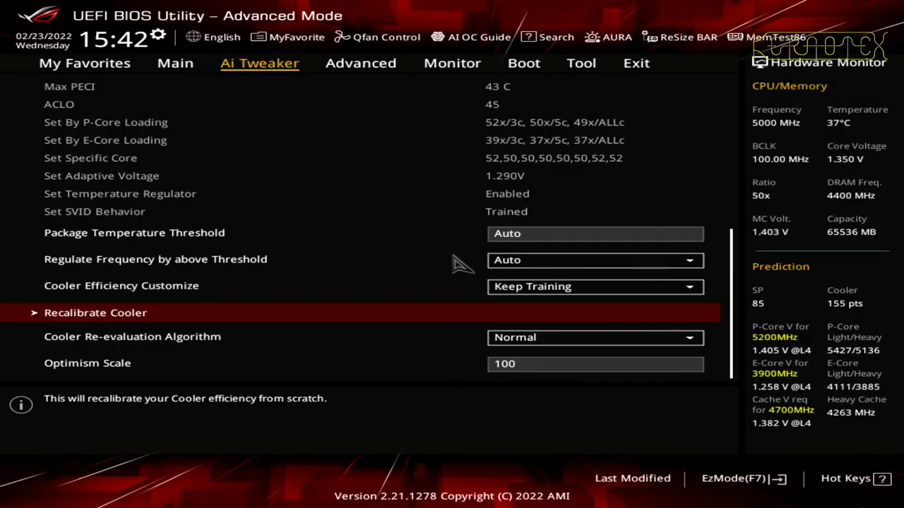
Save the BIOS changes made for the cooler recalibration and reset the system.
key(F10)
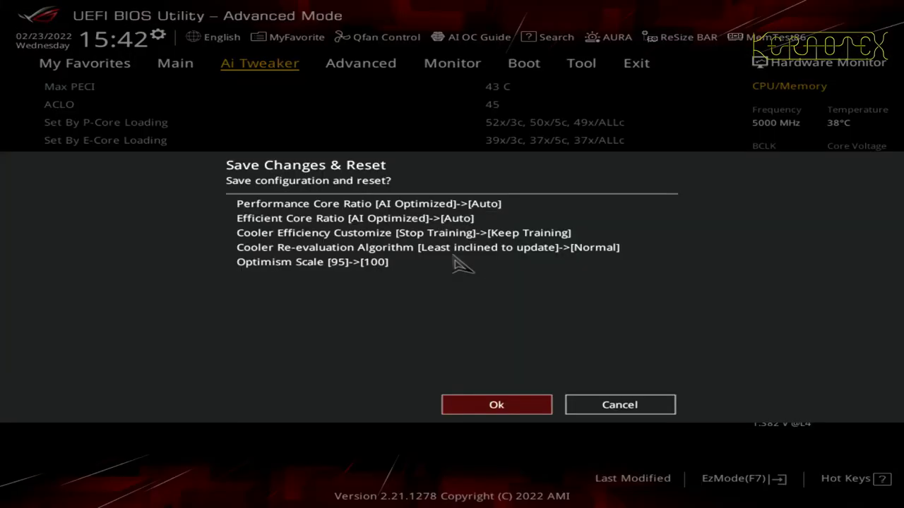
key(Return)
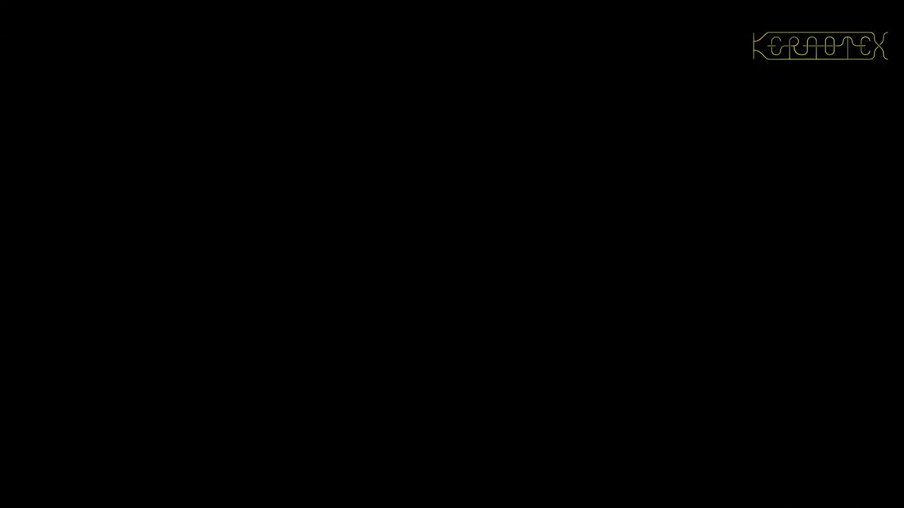
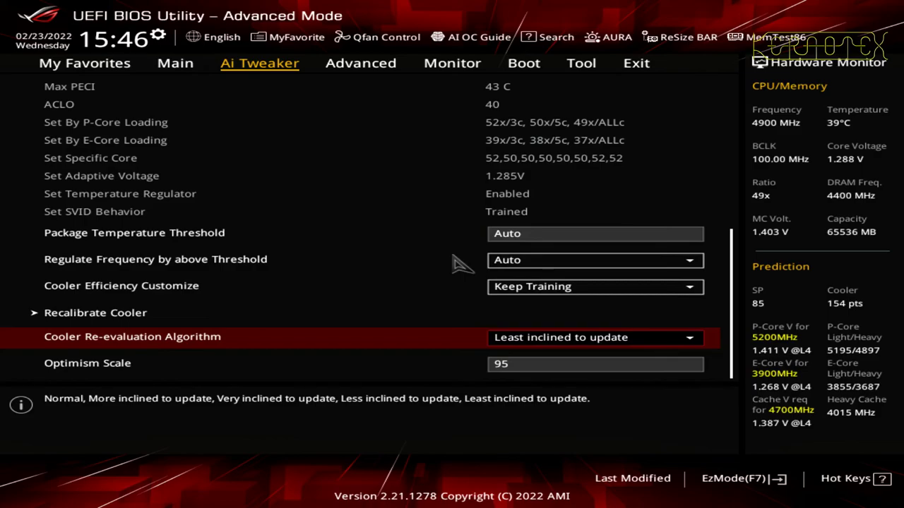
Set Cooler Efficiency Customize to Stop Training in the AI Features settings.
key(Up)
key(Up)
key(Return)
key(Down)
key(Down)
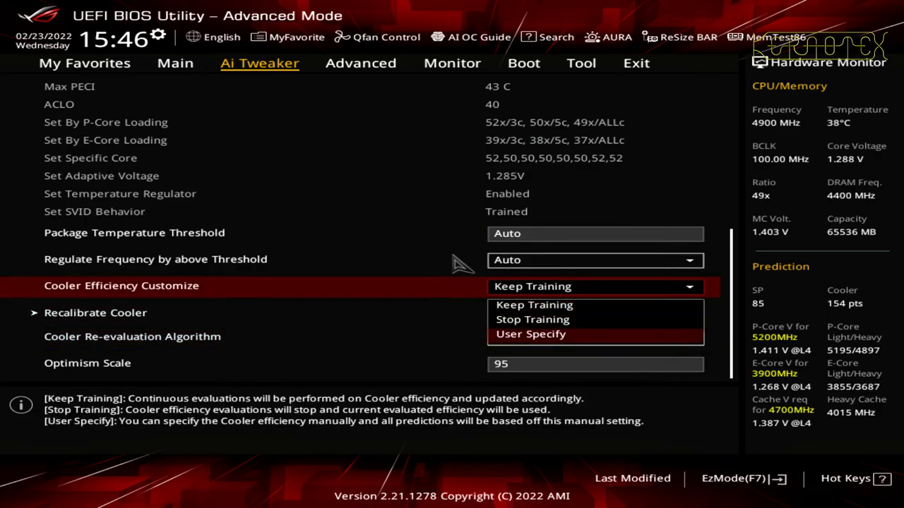
key(Up)
key(Return)
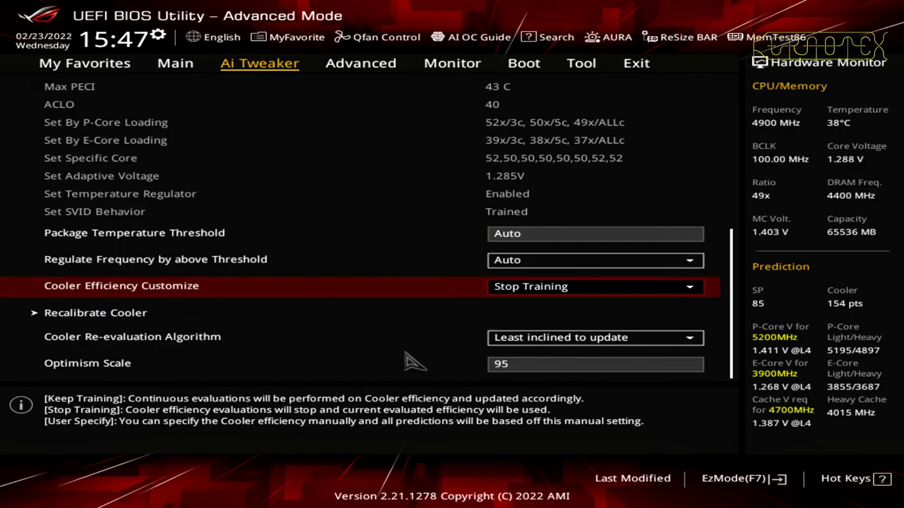
Save the BIOS configuration and reset, agree to stop updating the cooler score, and leave the setup with another save and reset.
key(F10)
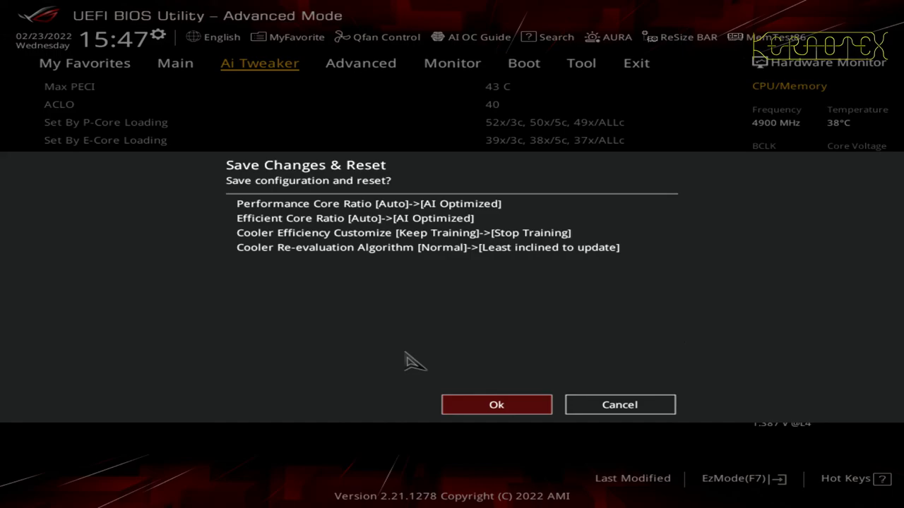
key(Return)
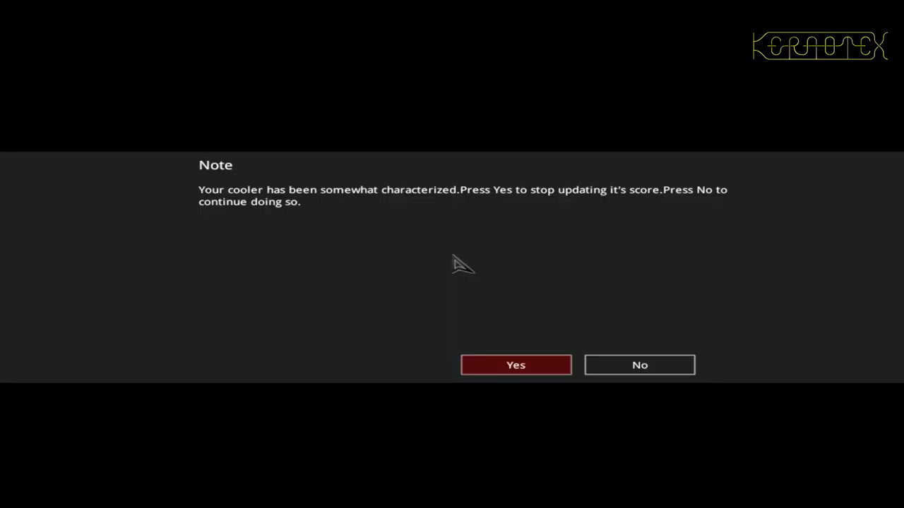
key(Return)
key(F10)
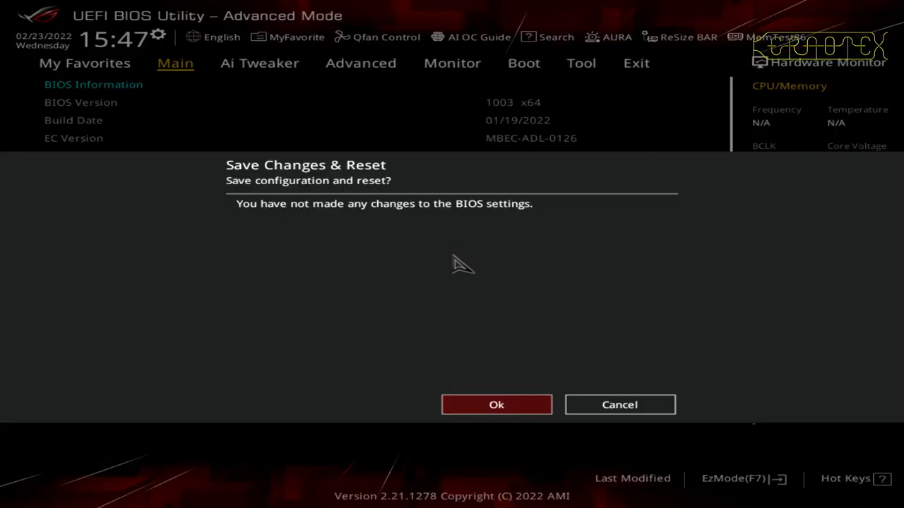
key(Return)
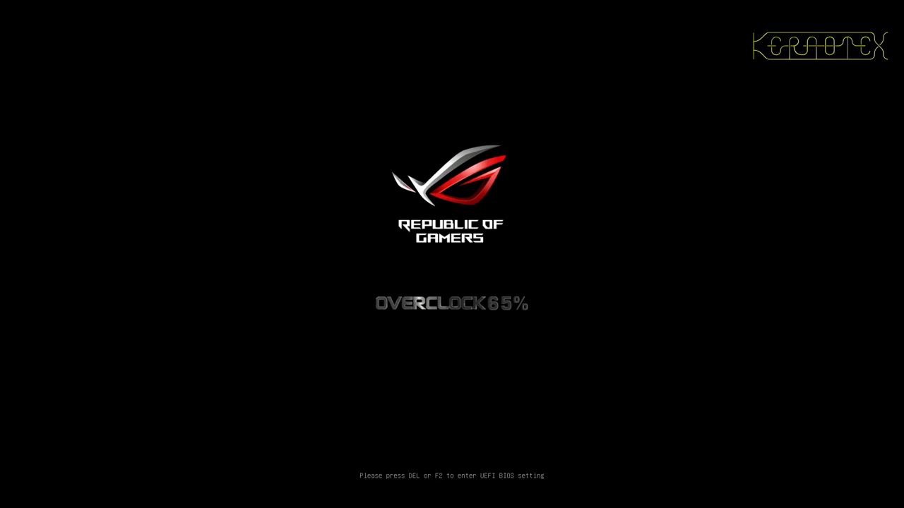
Boot the Gentoo GNU/Linux 5.10.76-gentoo-r1 kernel, the non-recovery entry, from GRUB's advanced entries.
key(Down)
key(Return)
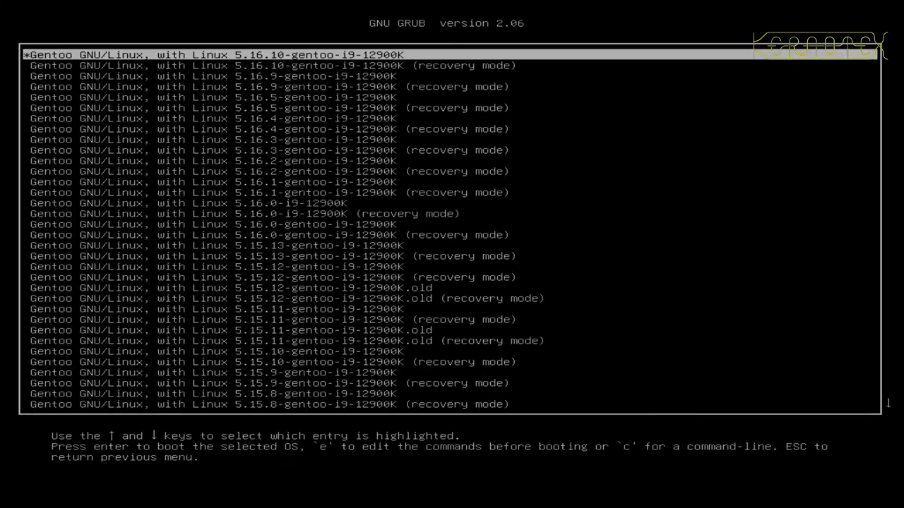
key(End)
key(Up)
key(Up)
key(Up)
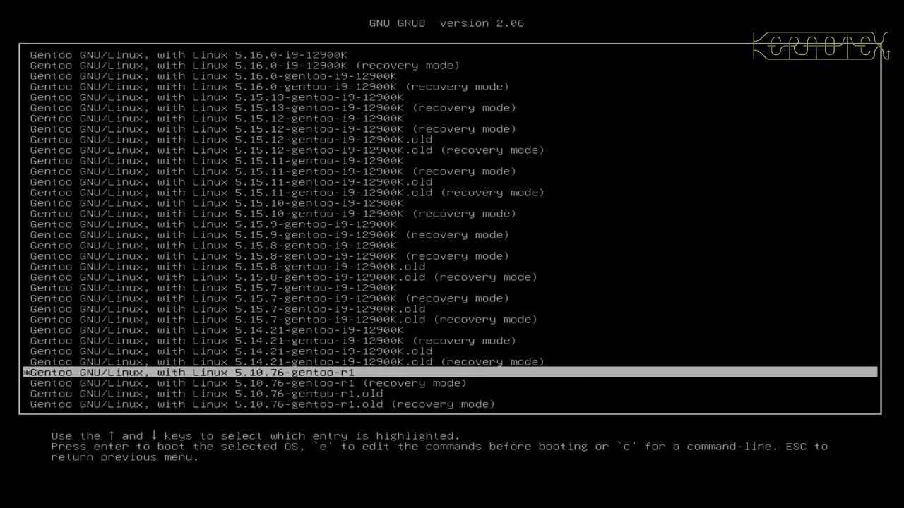
key(Return)
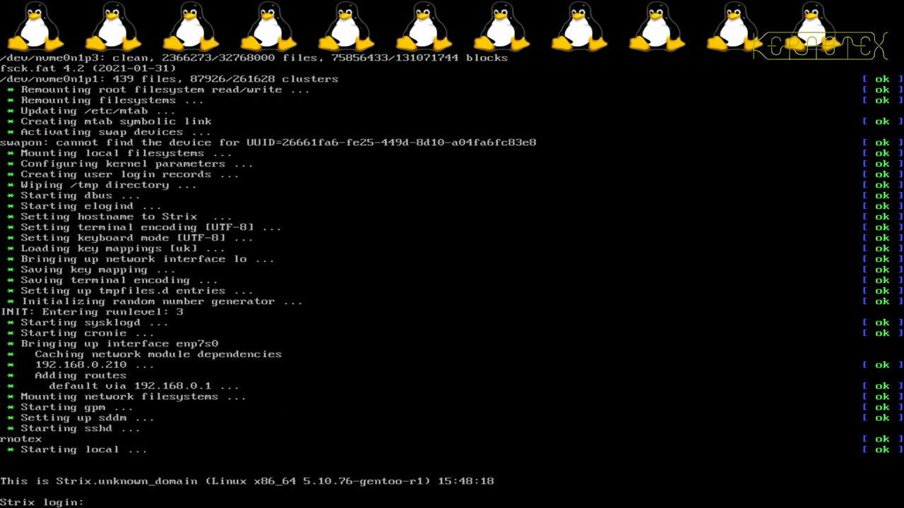
Log in with the account name and password, and start watch cat /sys/devices/system/cpu/cpu*/thermal_throttle/core_throttle_count.
key(Return)
key(Return)
key(Return)
key(Return)
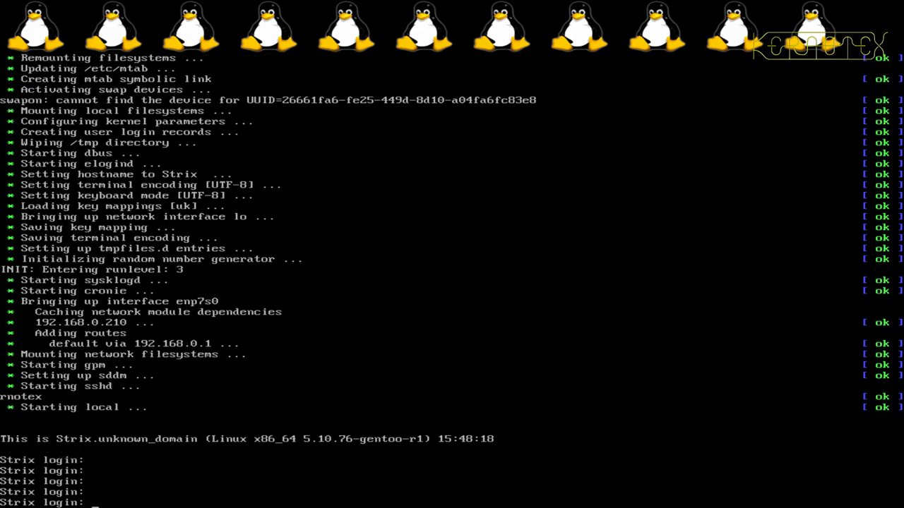
text(kernotex)
key(Return)
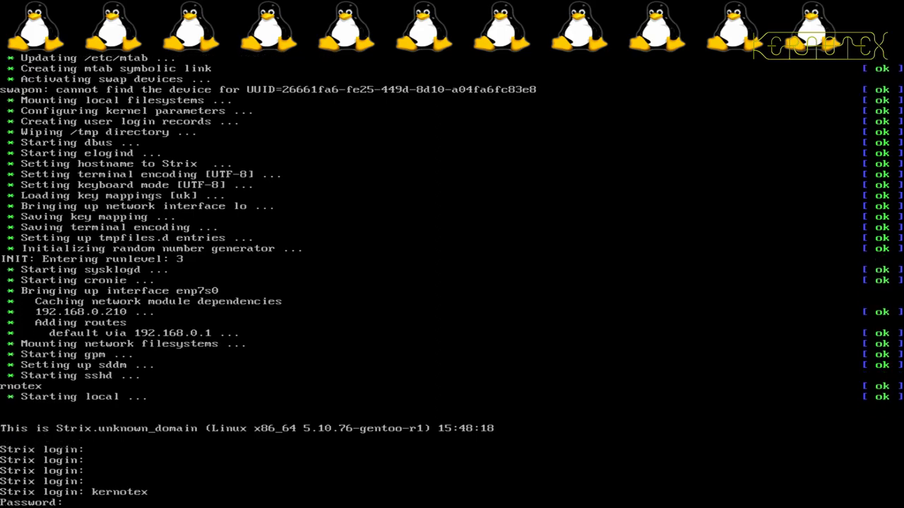
key(Return)
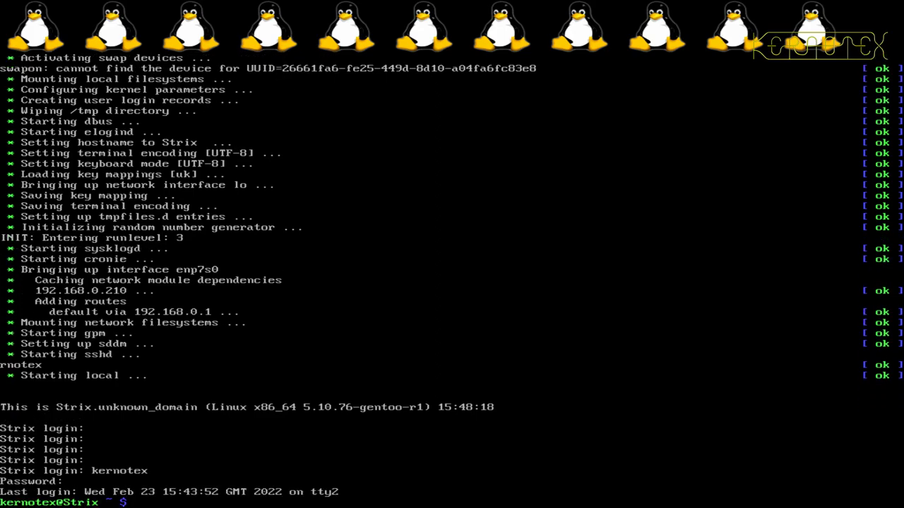
text(watch cat /sys/devices/system/cpu/cpu*/thermal_throttle/core_throttle_count)
key(Return)
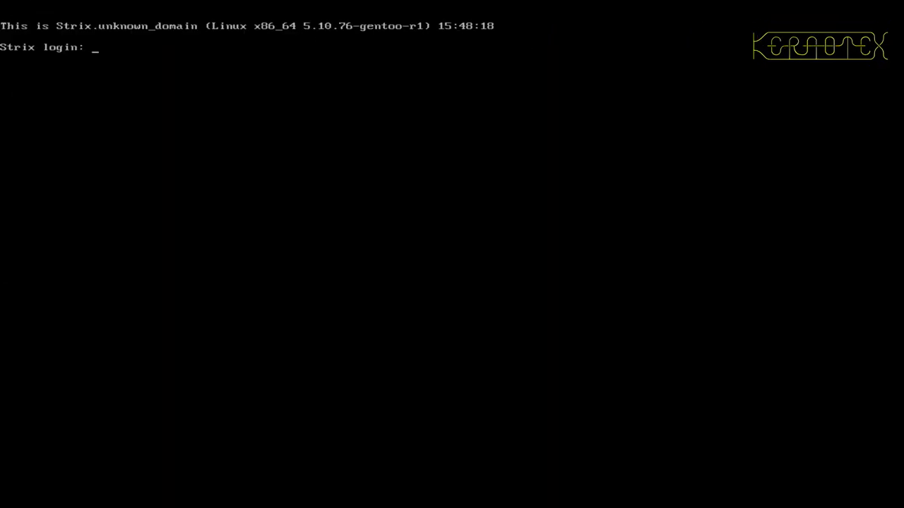
Log in on another console with the account password and change to /usr/share/povray/scenes/advanced/benchmark/.
text(kernotex)
key(Return)
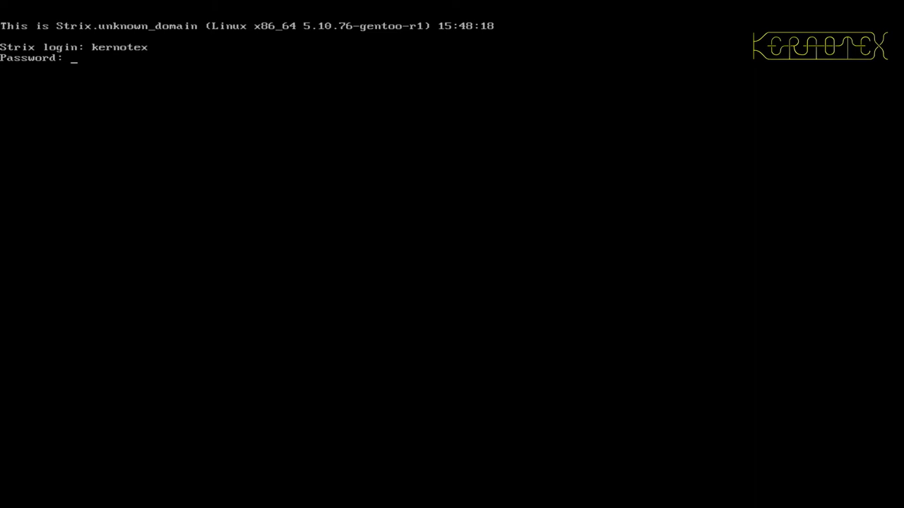
key(Up)
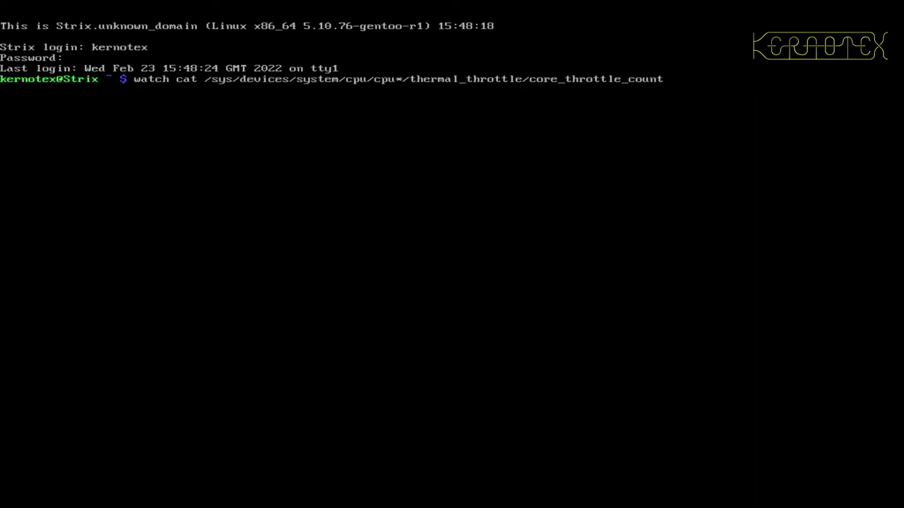
key(Up)
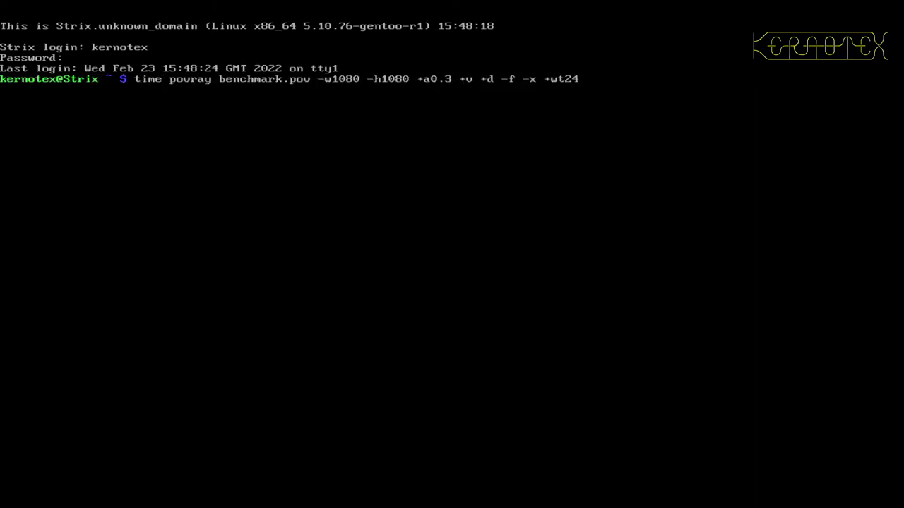
key(Up)
key(Return)
Run time povray benchmark.pov -w1080 -h1080 +a0.3 +v +d -f -x +wt24, and check the core throttle counts during the render.
key(Up)
key(Up)
key(Up)
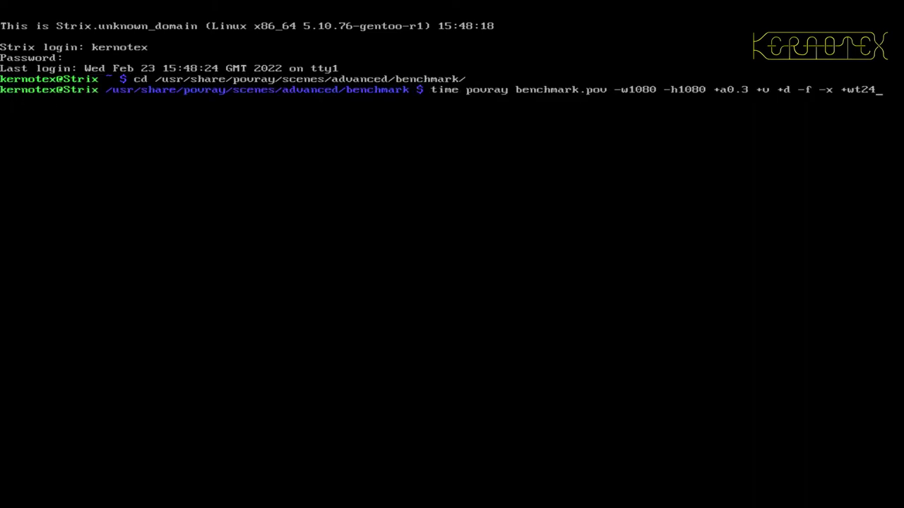
key(Return)
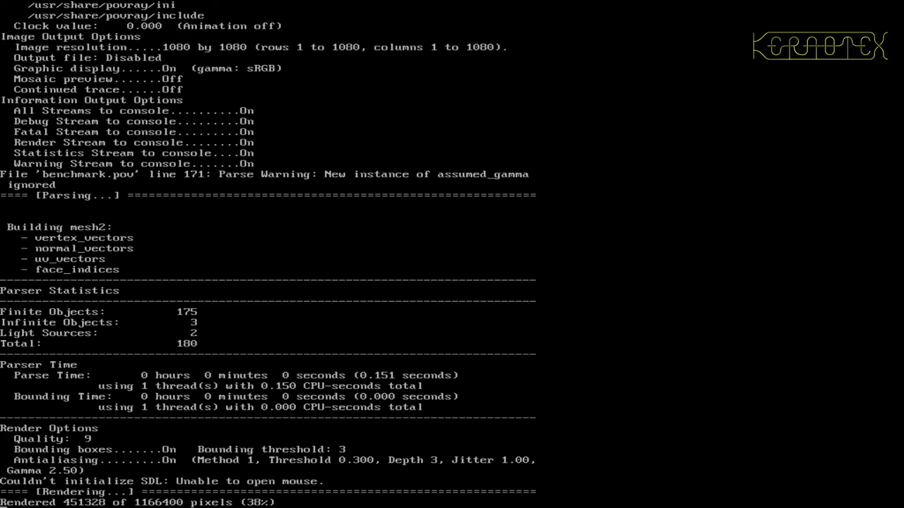
key(alt+F2)
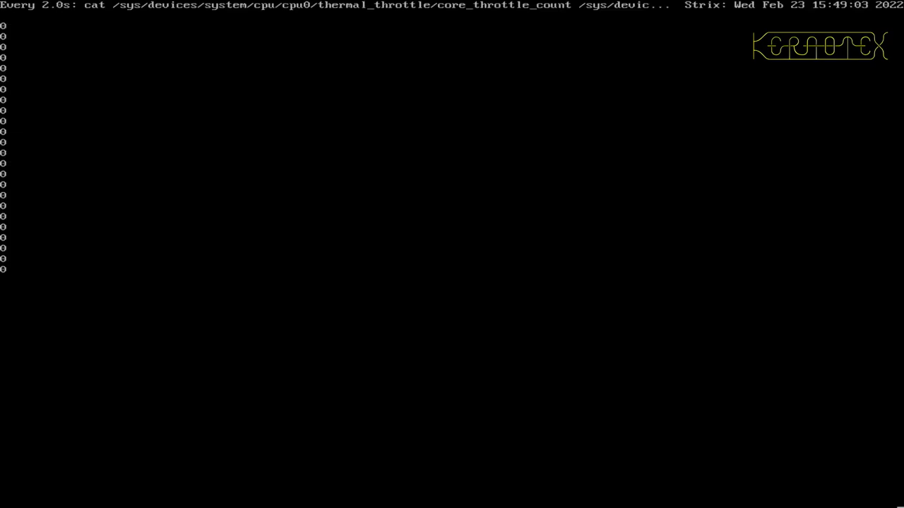
key(alt+F1)
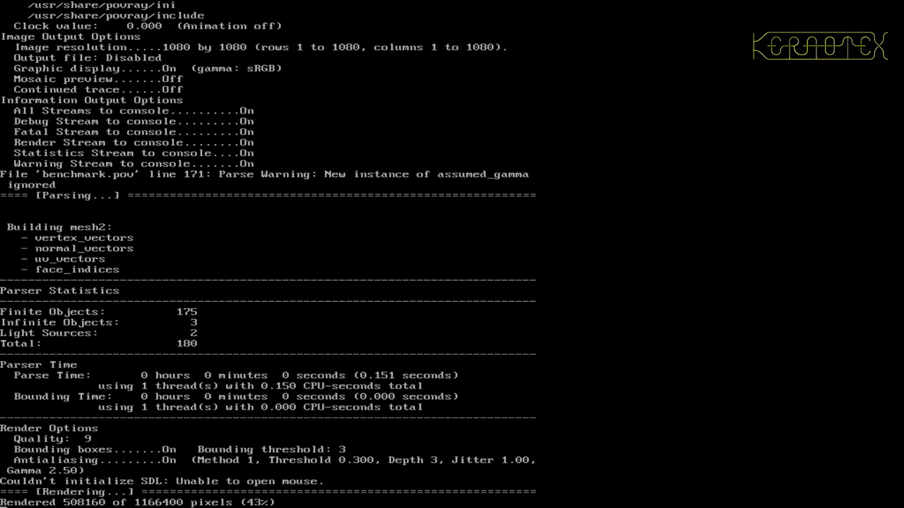